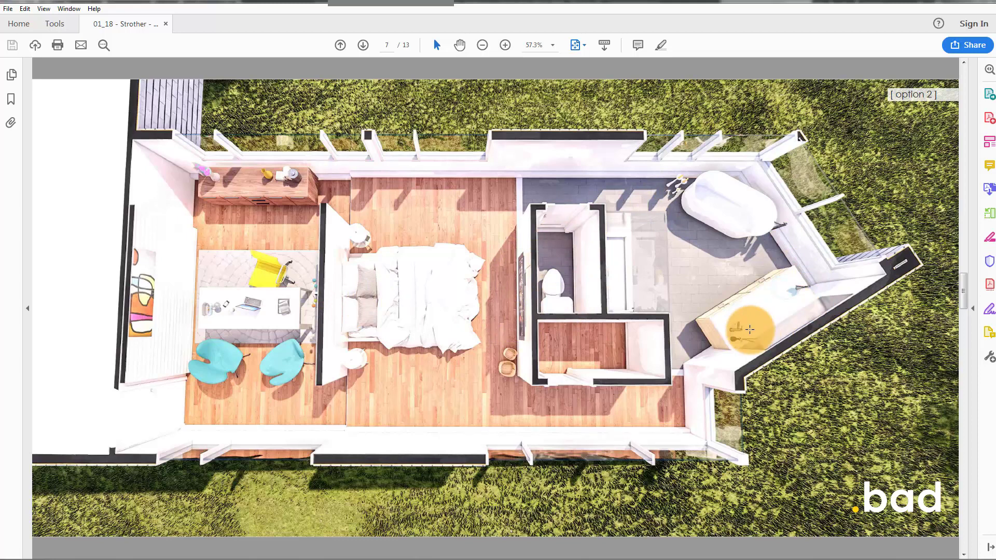
# Step: Page through the remaining option 2 renderings in the PDF up to page 13, and minimize the document to return to Revit
pyautogui.scroll(-1, 750, 330)
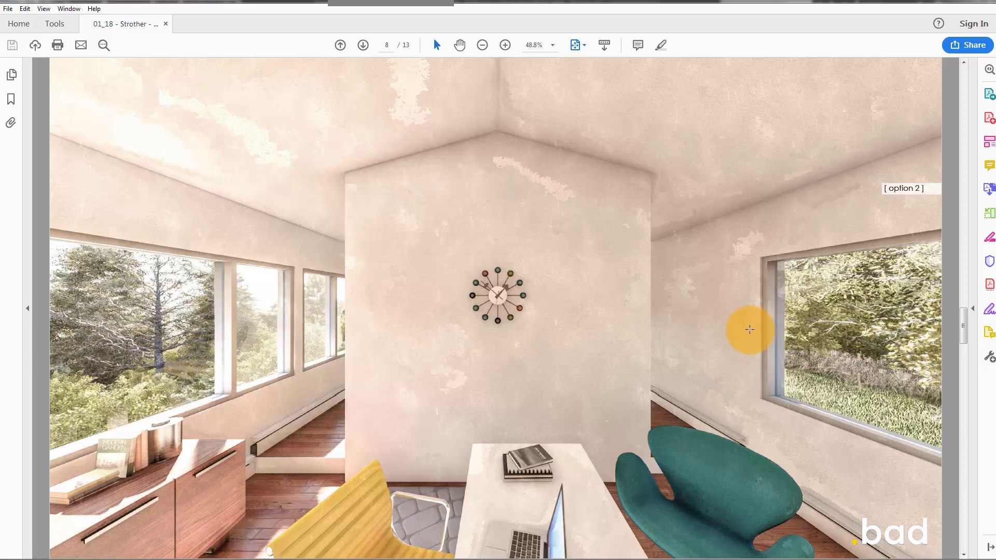
pyautogui.press('pagedown')
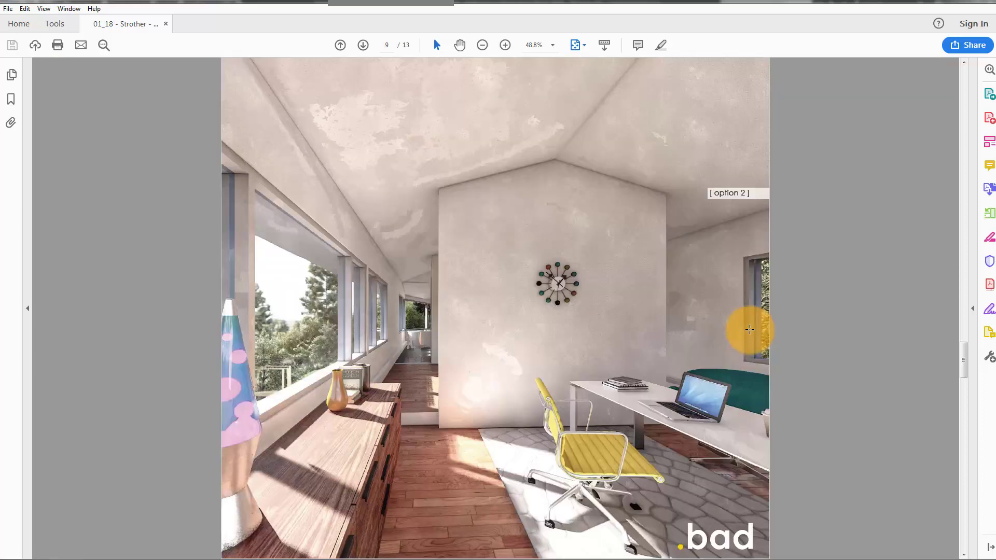
pyautogui.press('pagedown')
pyautogui.press('pagedown')
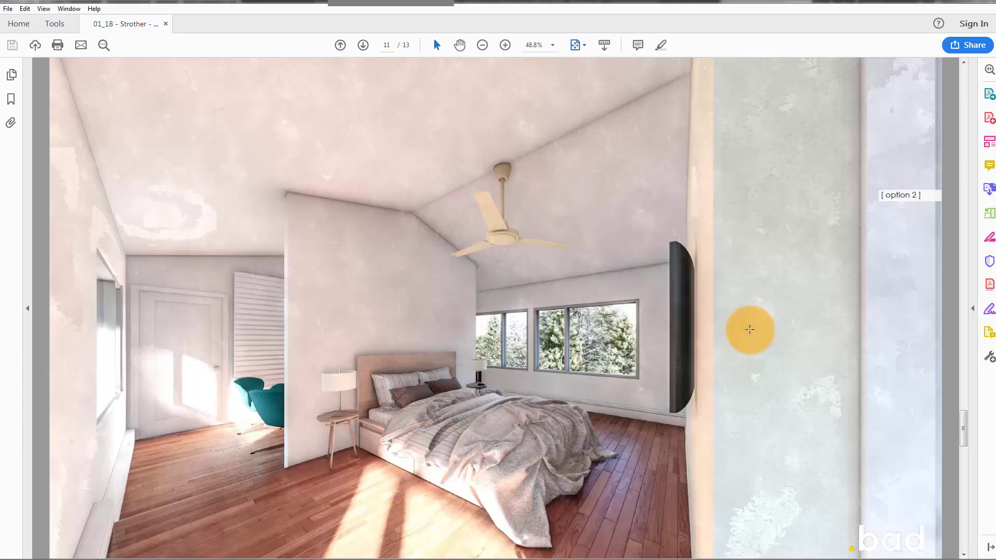
pyautogui.press('pagedown')
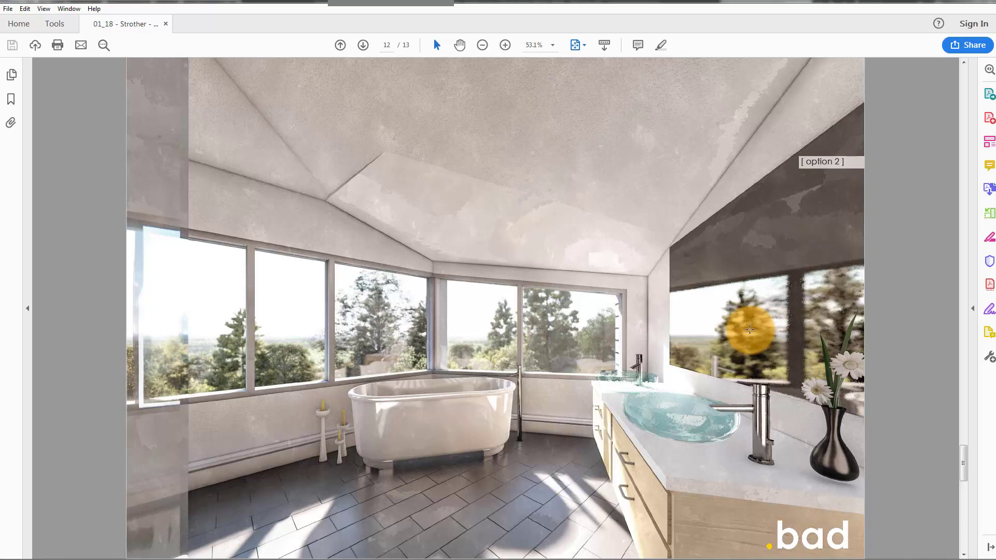
pyautogui.press('pagedown')
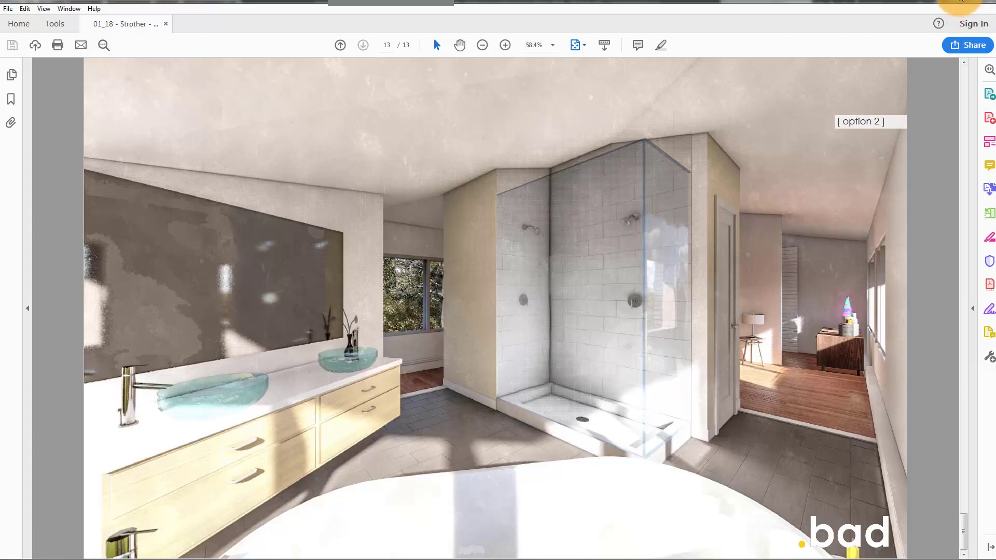
pyautogui.click(960, 1)
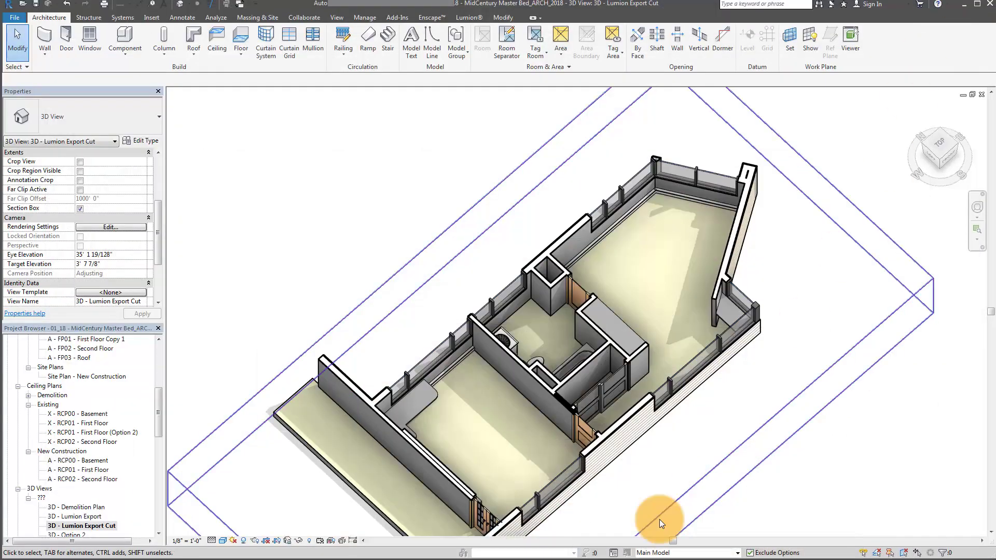
# Step: Switch to Windows Explorer and open photo IMG_4296 from the Existing Photos_Master Bedroom_022418 folder
pyautogui.hotkey('alt', 'Tab')
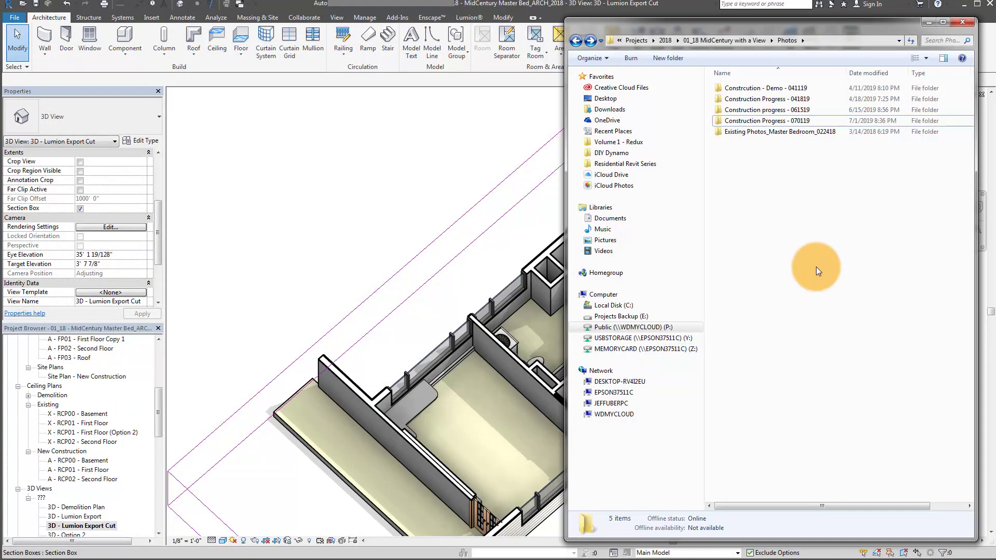
pyautogui.doubleClick(814, 131)
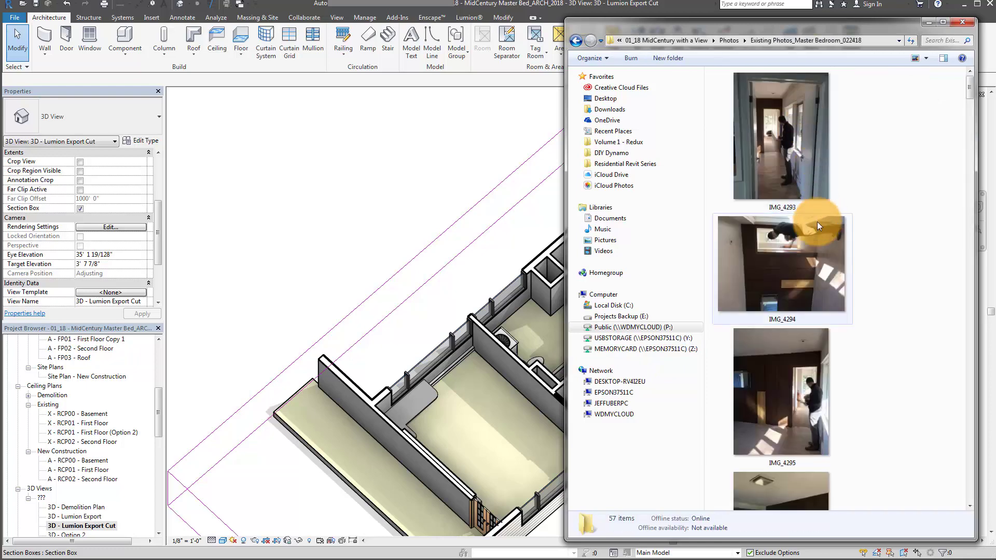
pyautogui.scroll(-3, 825, 330)
pyautogui.doubleClick(807, 310)
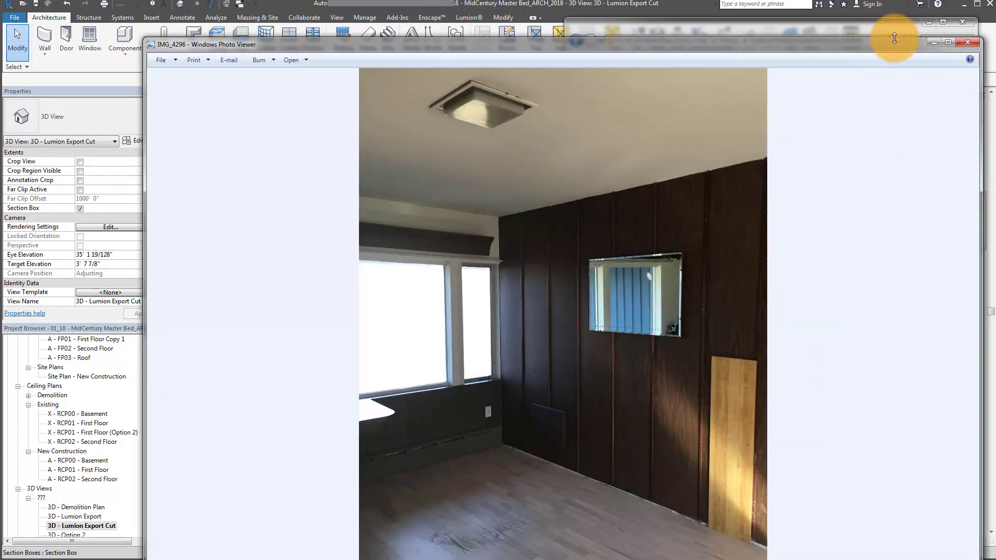
# Step: Reposition and shrink the photo viewer window so the whole photo fits on the screen
pyautogui.moveTo(884, 44); pyautogui.dragTo(870, 28)
pyautogui.moveTo(967, 25); pyautogui.dragTo(865, 110)
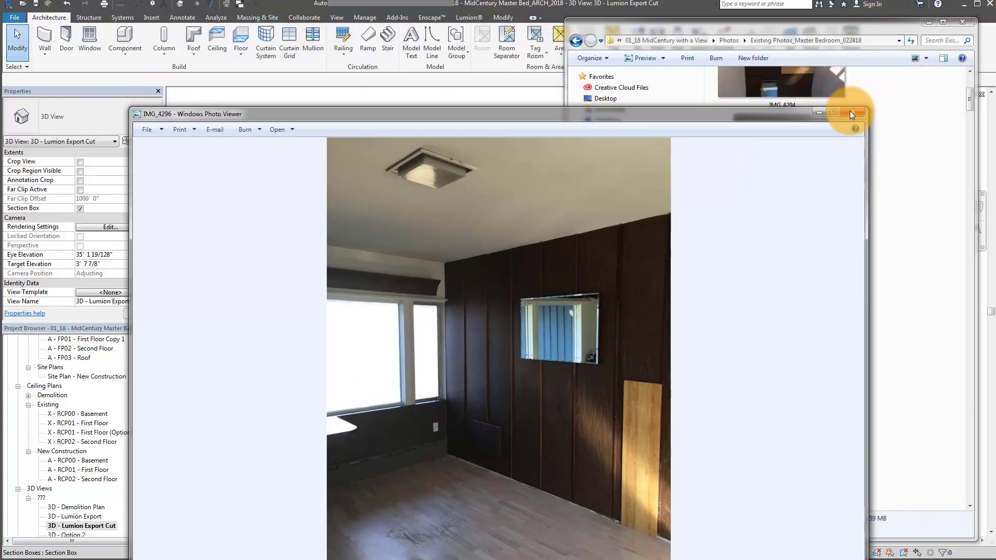
pyautogui.moveTo(772, 113); pyautogui.dragTo(730, 36)
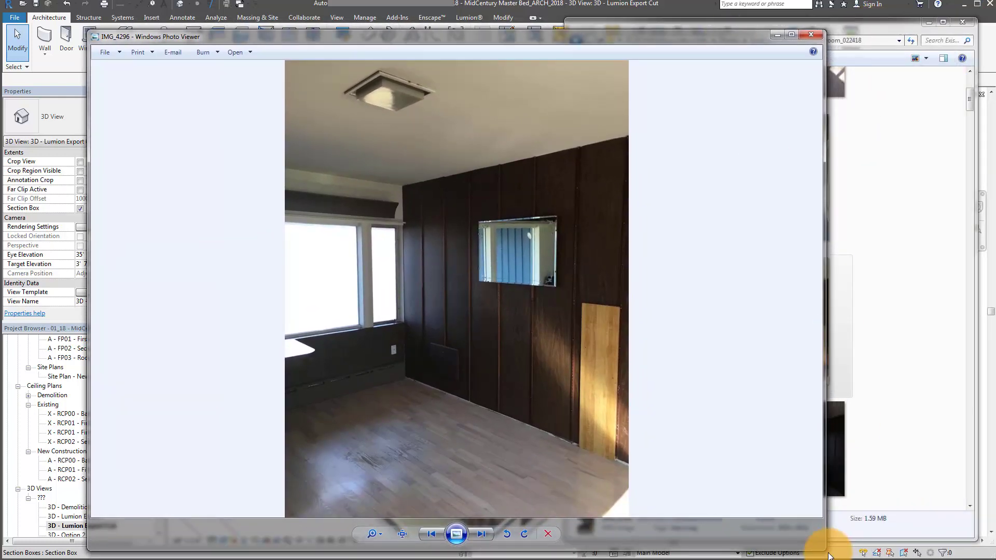
pyautogui.moveTo(824, 550); pyautogui.dragTo(785, 526)
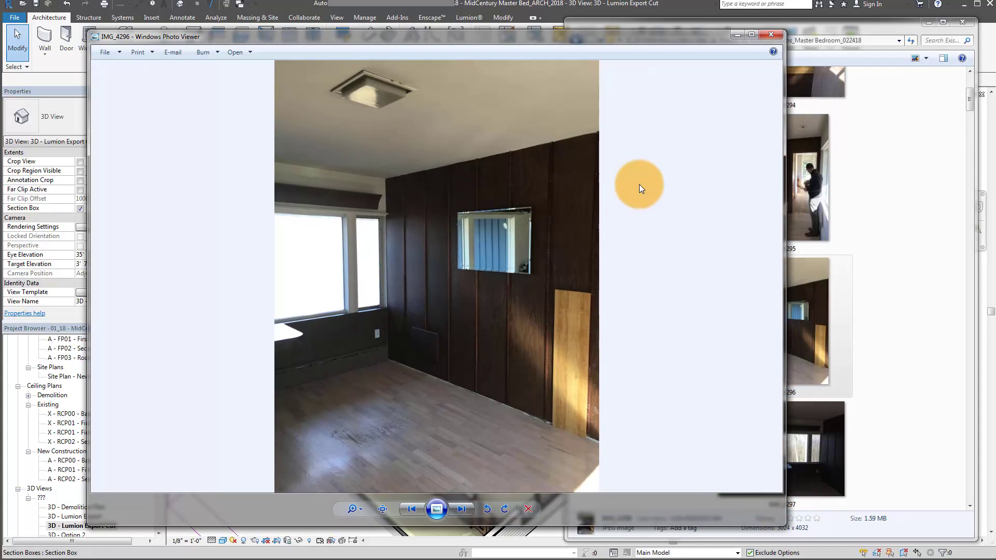
# Step: Look through the existing-condition photos of the office, bedroom and bathroom from IMG_4296 to IMG_4322, and close the photo viewer
pyautogui.press('Right')
pyautogui.press('Right')
pyautogui.press('Right')
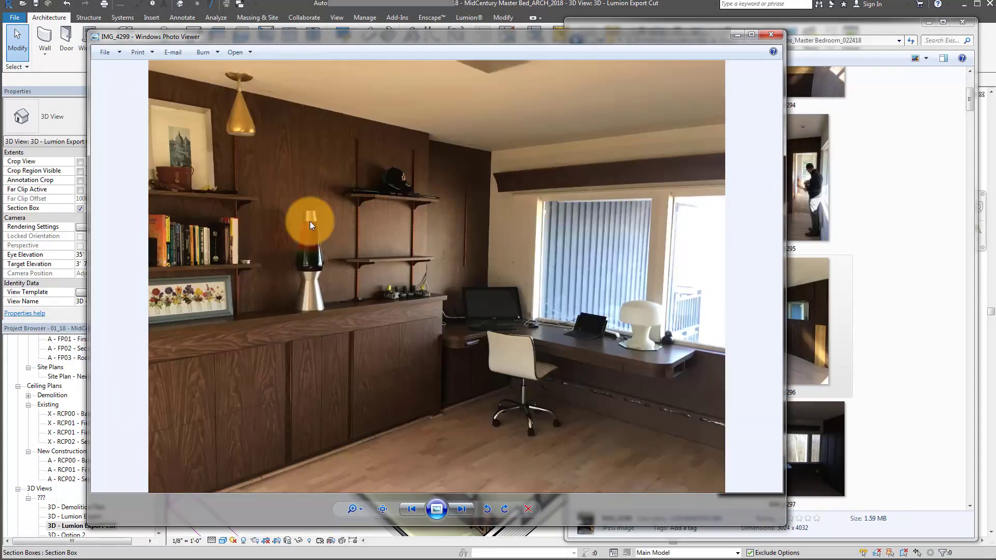
pyautogui.press('Right')
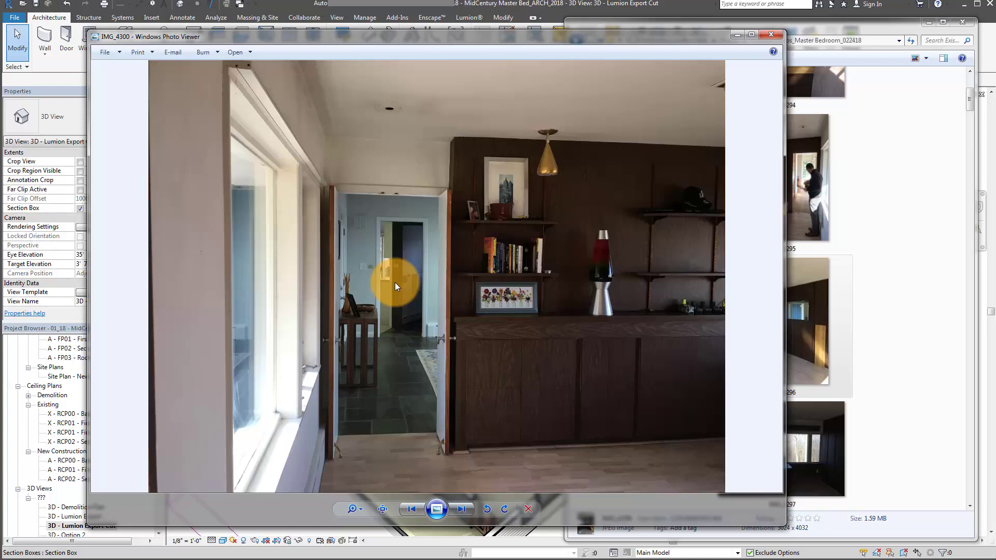
pyautogui.press('Right')
pyautogui.press('Right')
pyautogui.press('Right')
pyautogui.press('Right')
pyautogui.press('Right')
pyautogui.press('Right')
pyautogui.press('Right')
pyautogui.press('Right')
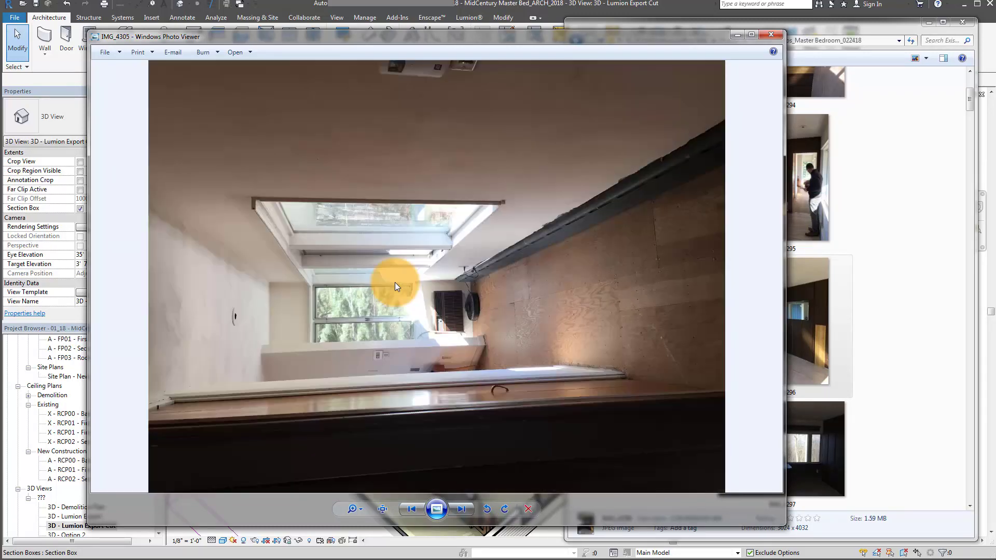
pyautogui.press('Right')
pyautogui.press('Right')
pyautogui.press('Right')
pyautogui.press('Right')
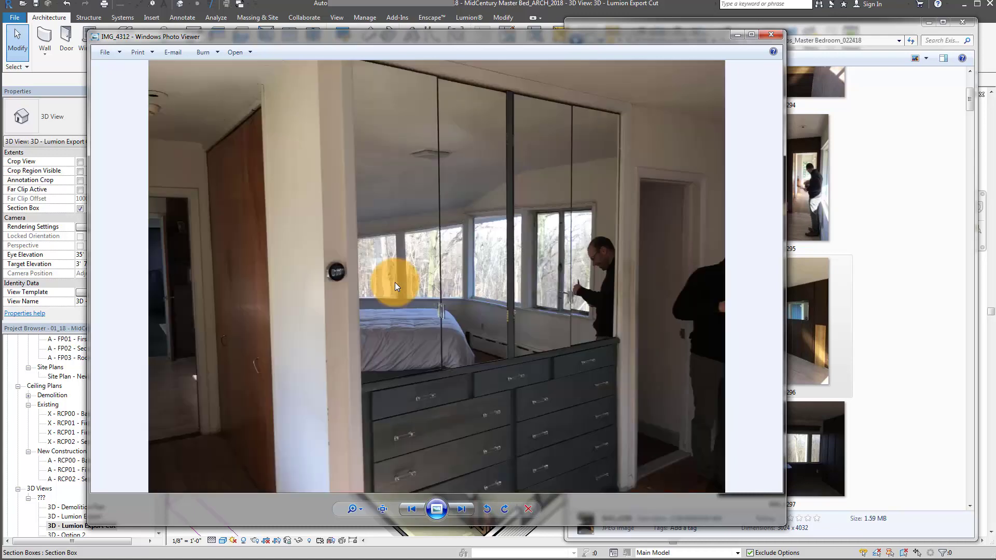
pyautogui.press('Right')
pyautogui.press('Right')
pyautogui.press('Right')
pyautogui.press('Right')
pyautogui.press('Right')
pyautogui.press('Right')
pyautogui.press('Right')
pyautogui.press('Right')
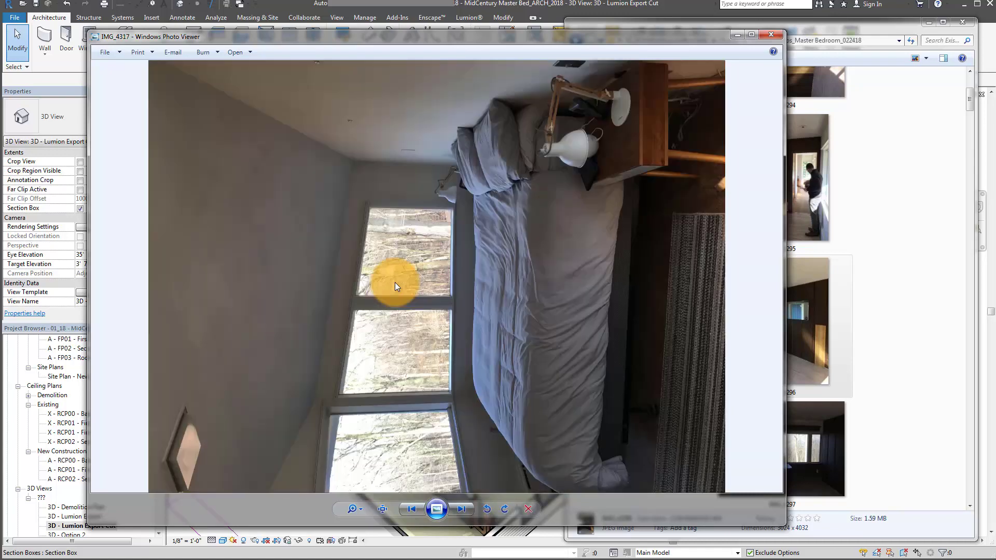
pyautogui.press('Right')
pyautogui.press('Right')
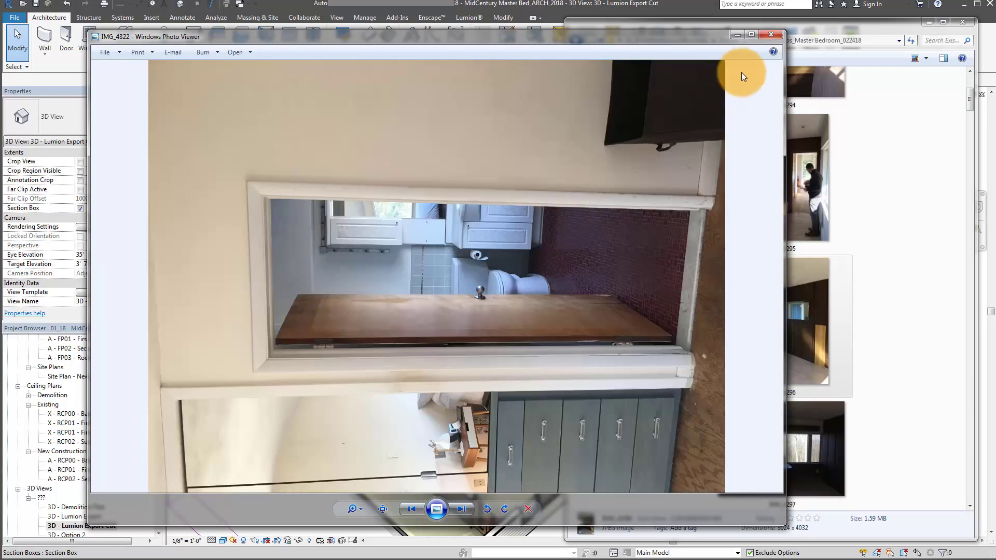
pyautogui.click(771, 34)
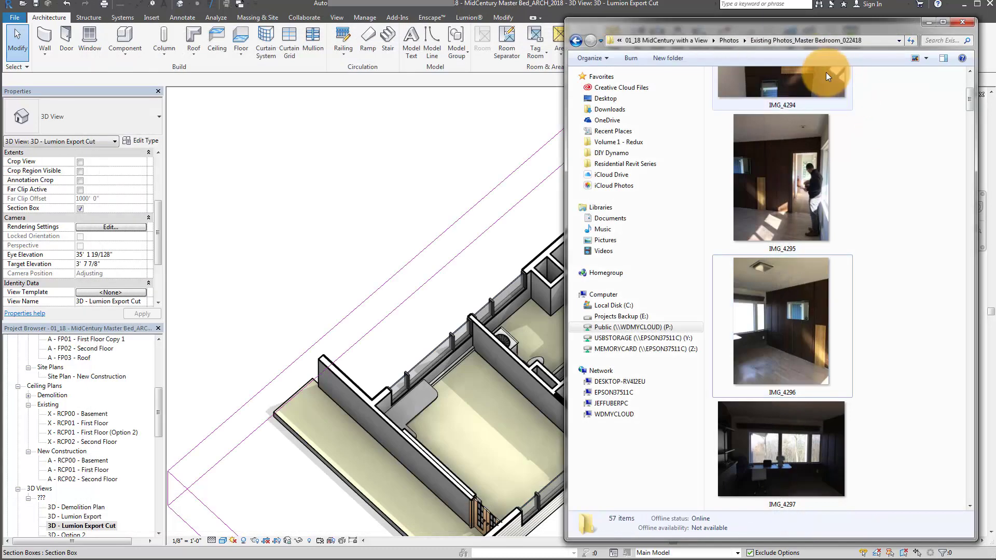
# Step: View both photos in the Construction Progress - 070119 folder, and minimize Windows Explorer to return to Revit
pyautogui.click(730, 40)
pyautogui.doubleClick(806, 123)
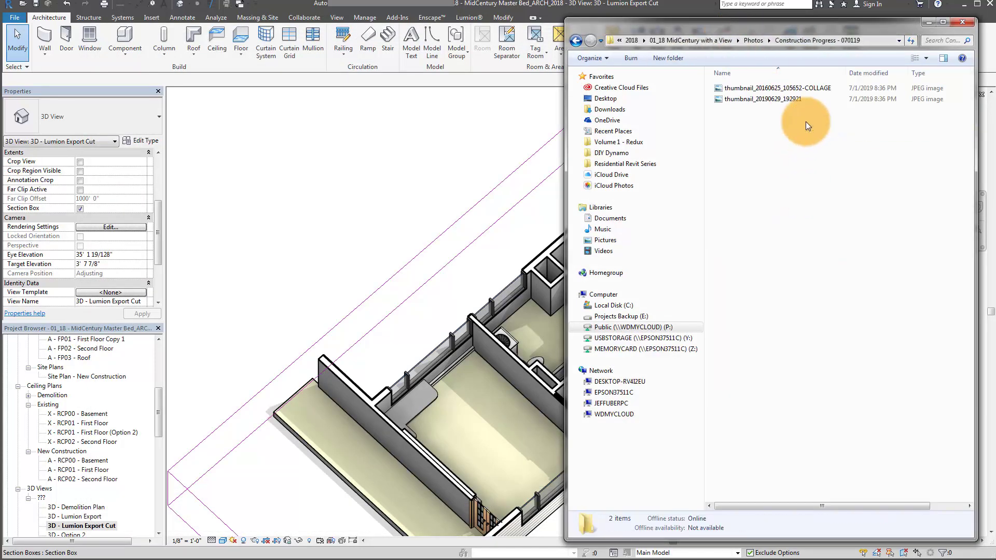
pyautogui.doubleClick(798, 87)
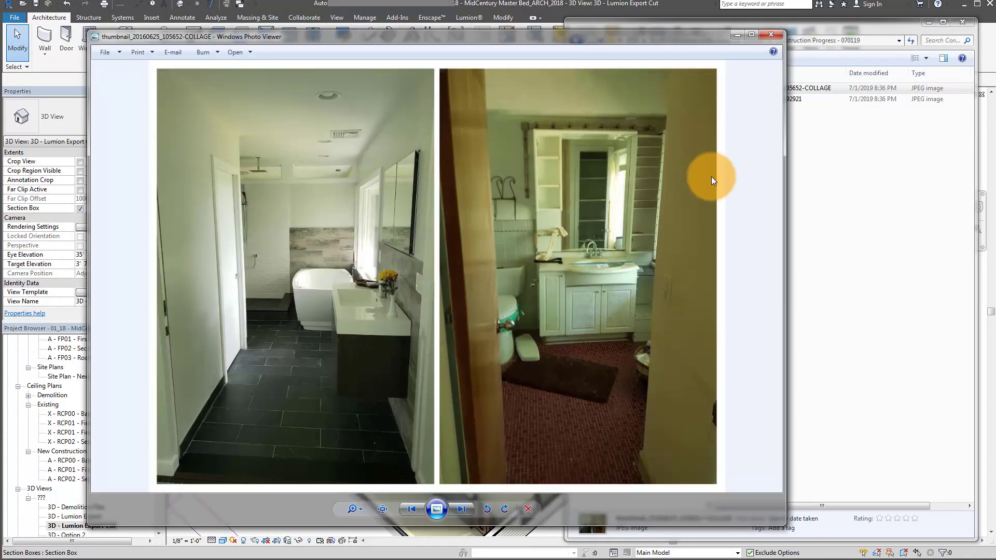
pyautogui.click(772, 34)
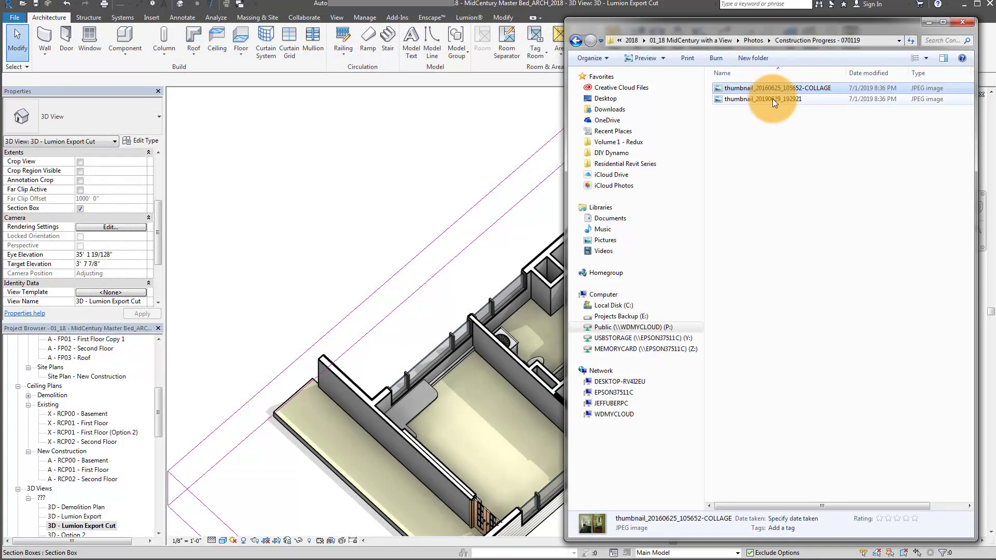
pyautogui.doubleClick(773, 99)
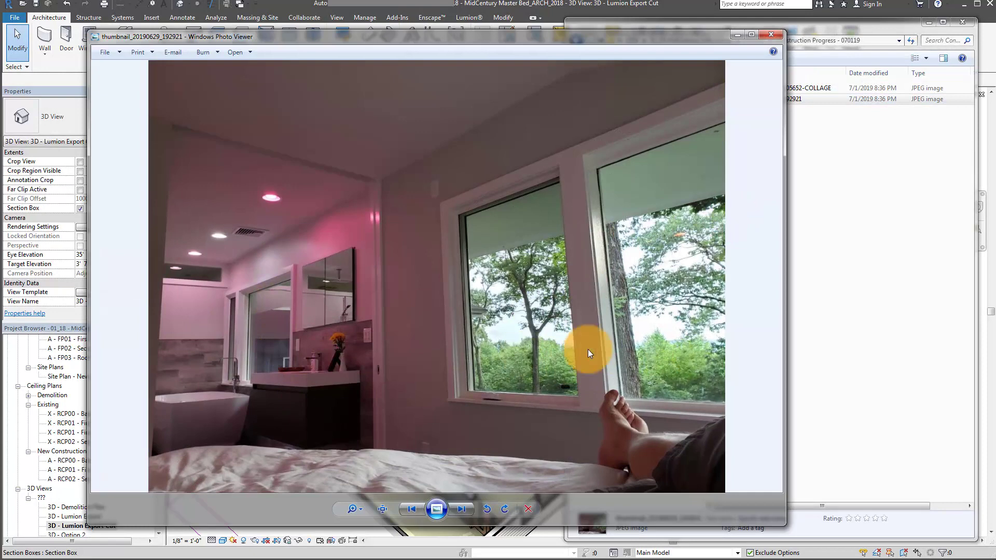
pyautogui.click(771, 36)
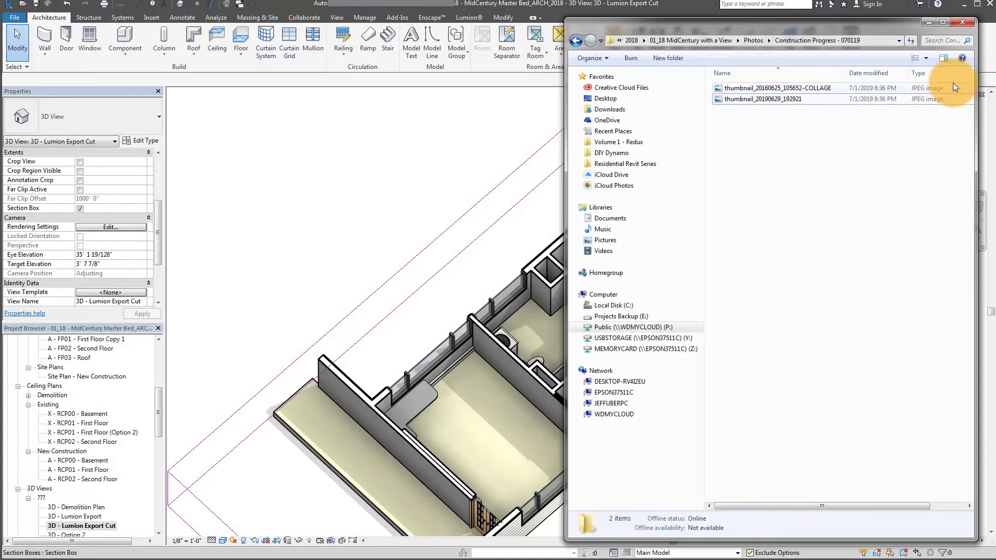
pyautogui.click(923, 20)
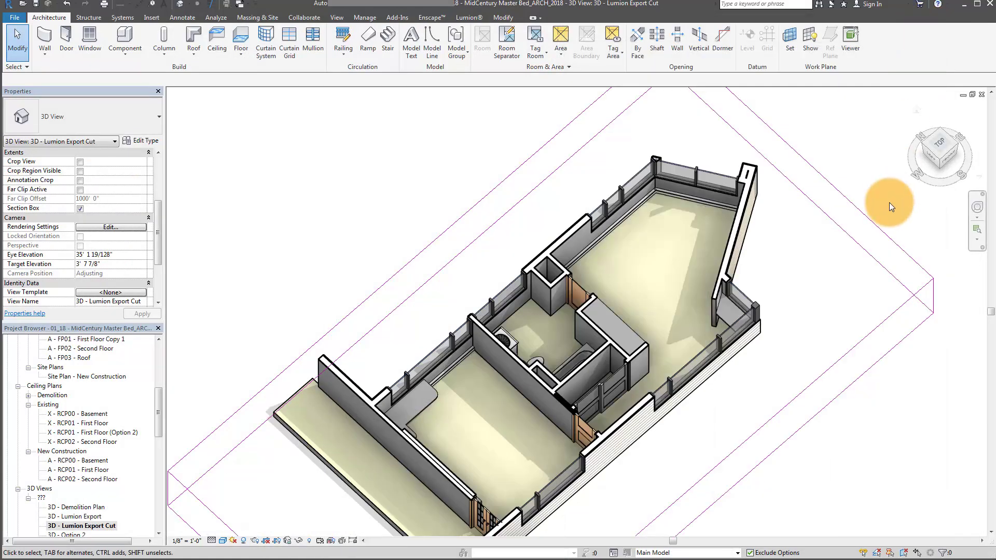
# Step: Examine the existing master suite layout in the 3D - Lumion Export Cut view and check the view's phasing properties
pyautogui.scroll(2, 713, 331)
pyautogui.scroll(3, 718, 295)
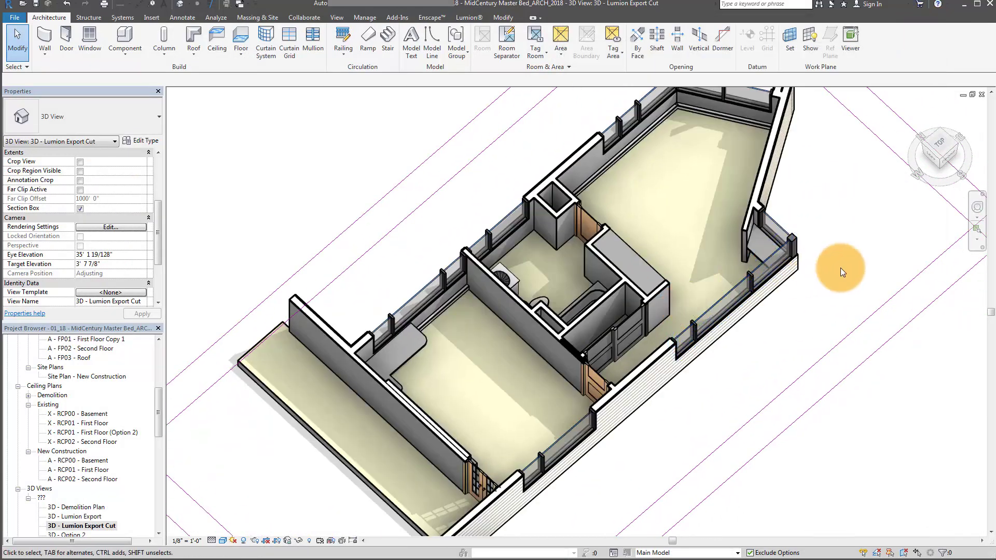
pyautogui.scroll(-1, 840, 268)
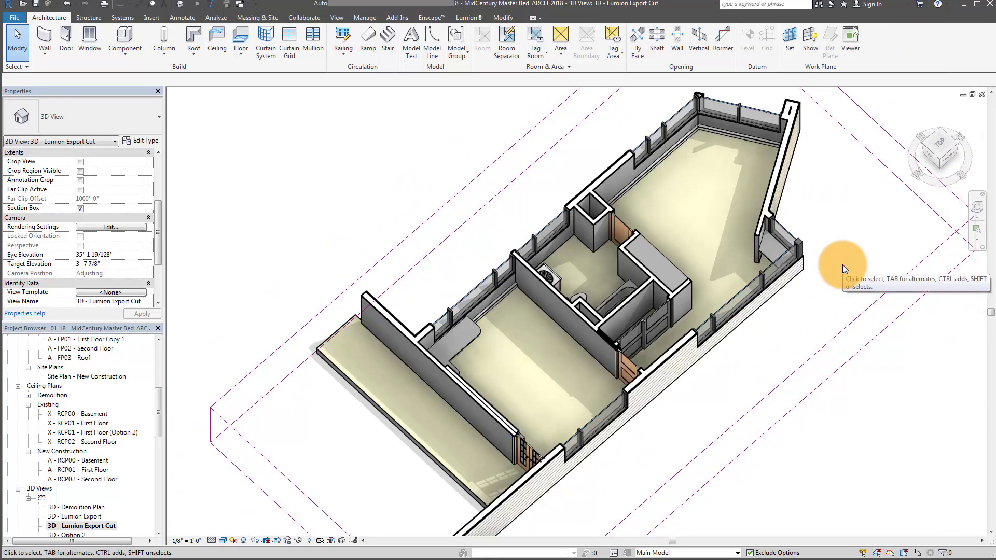
pyautogui.moveTo(839, 275); pyautogui.dragTo(802, 286, button='middle')
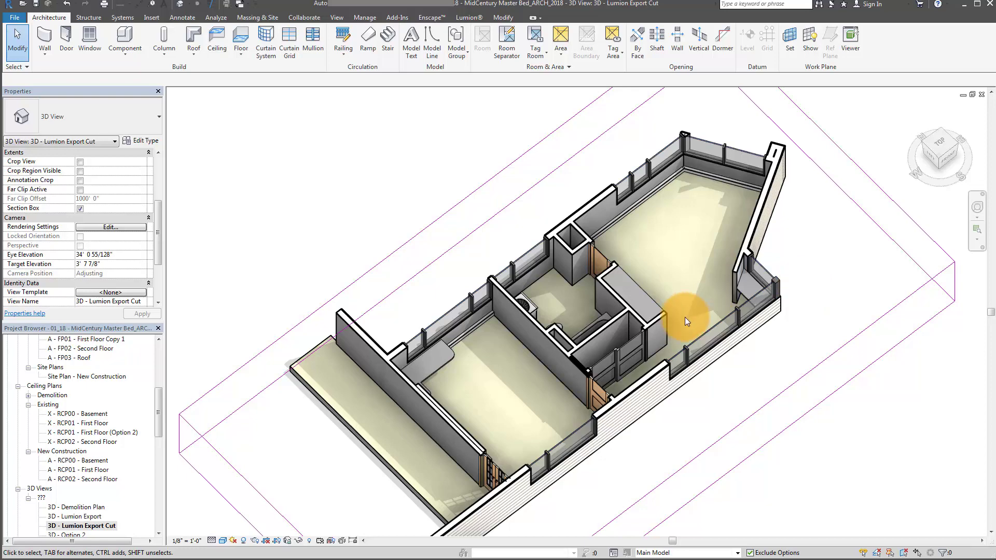
pyautogui.scroll(5, 685, 316)
pyautogui.scroll(-3, 729, 338)
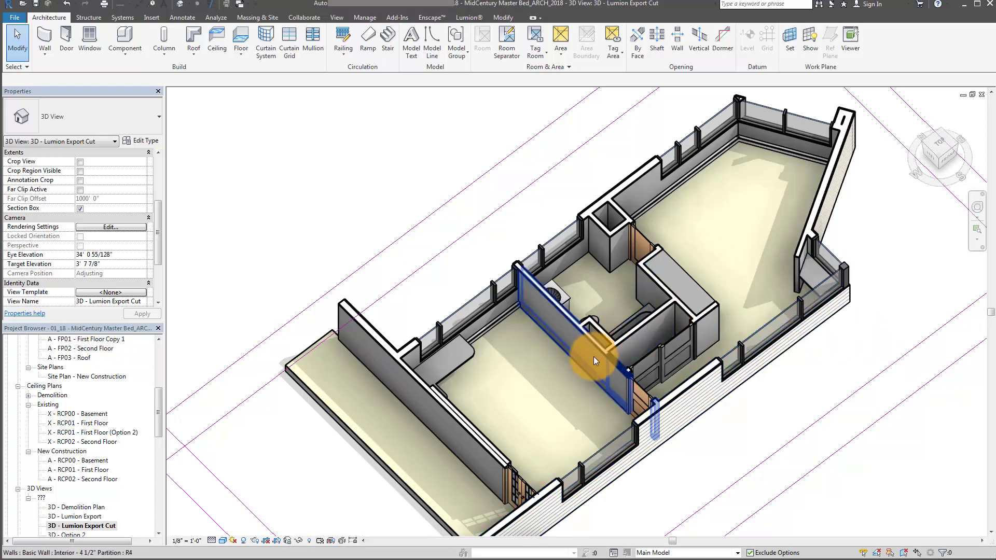
pyautogui.moveTo(154, 244); pyautogui.dragTo(157, 285)
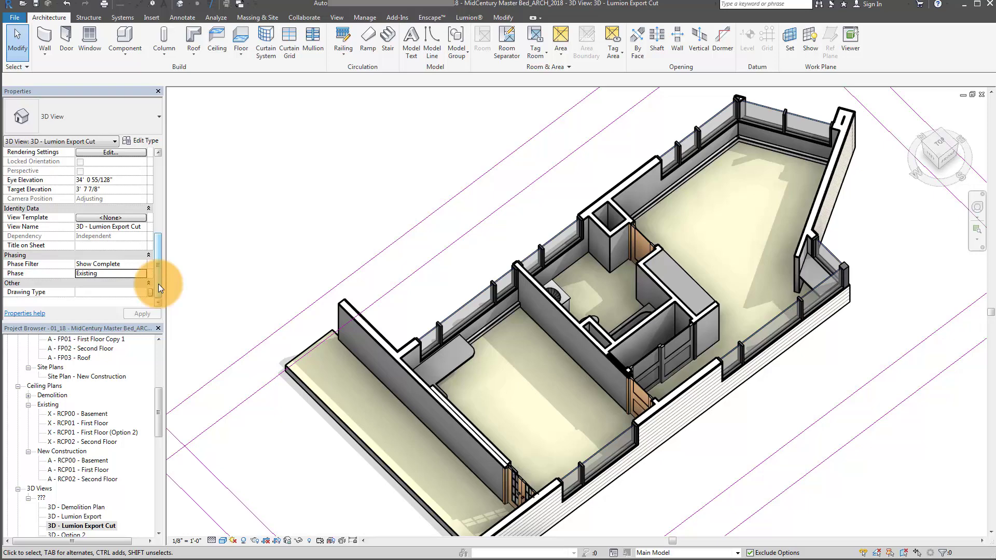
# Step: Inspect the existing rooms in the 3D model and select the bathtub to view its phase properties
pyautogui.moveTo(635, 229)
pyautogui.keyDown('shift'); pyautogui.mouseDown(button='middle')
pyautogui.moveTo(643, 250)
pyautogui.moveTo(632, 318)
pyautogui.moveTo(573, 345)
pyautogui.moveTo(727, 334)
pyautogui.mouseUp(button='middle'); pyautogui.keyUp('shift')
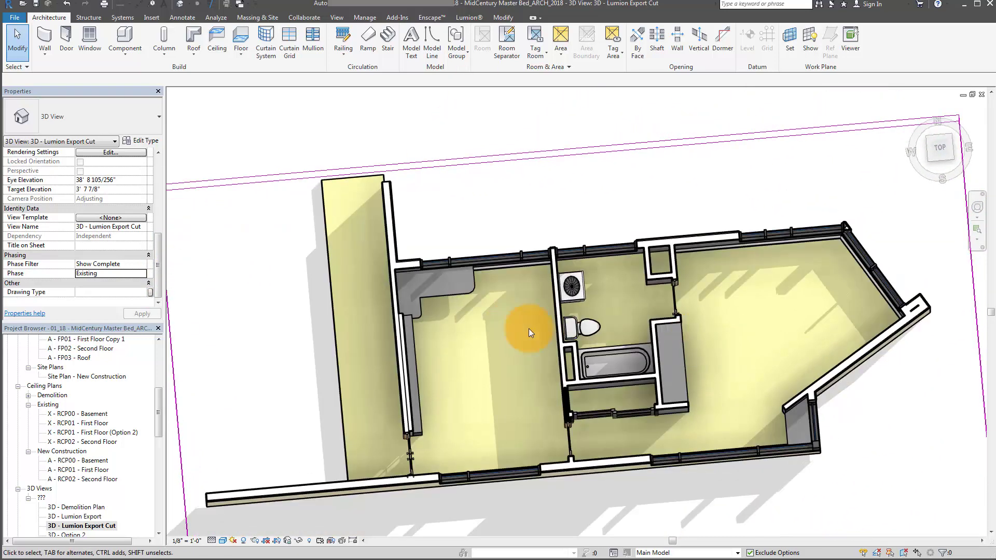
pyautogui.keyDown('shift'); pyautogui.moveTo(529, 328); pyautogui.dragTo(480, 322, button='middle'); pyautogui.keyUp('shift')
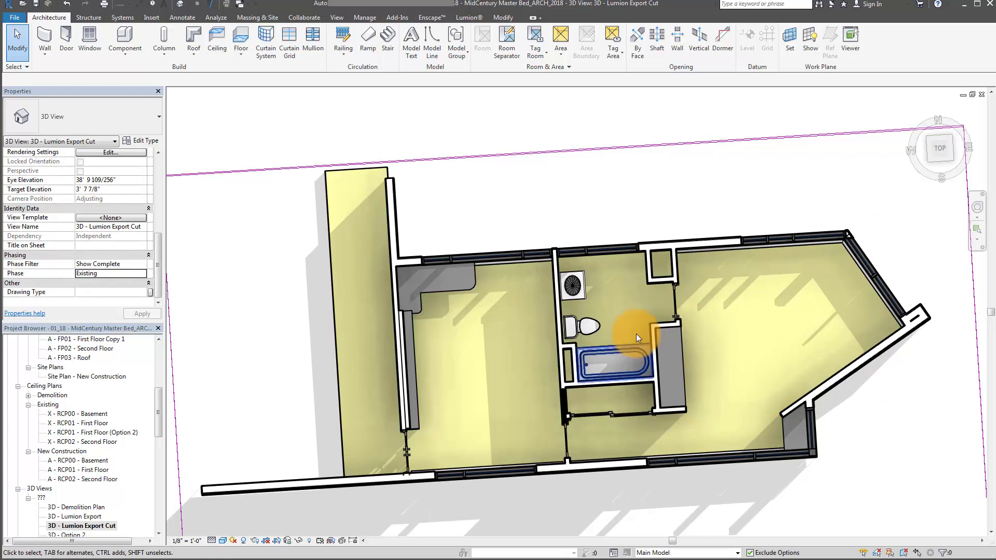
pyautogui.keyDown('shift'); pyautogui.moveTo(624, 385); pyautogui.dragTo(643, 378, button='middle'); pyautogui.keyUp('shift')
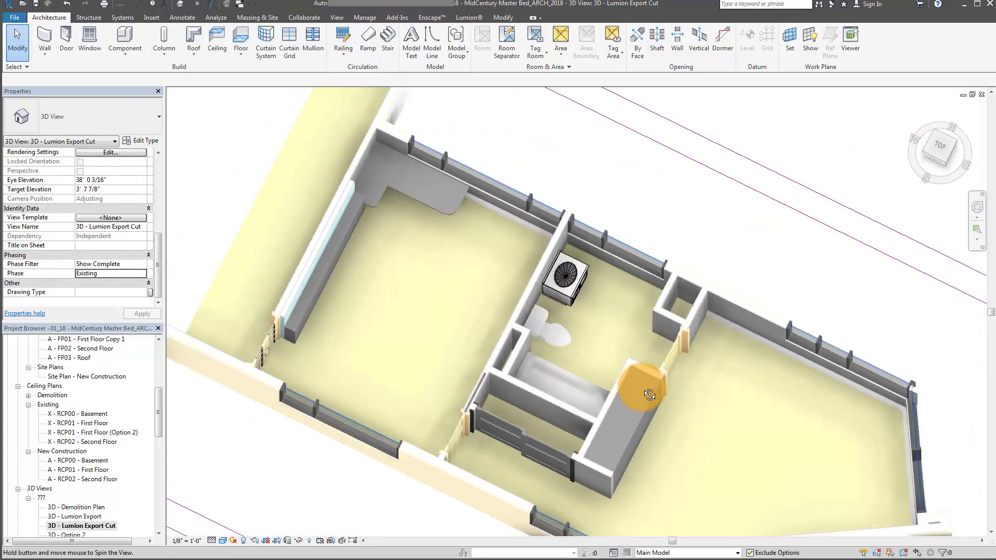
pyautogui.scroll(3, 531, 446)
pyautogui.scroll(2, 531, 446)
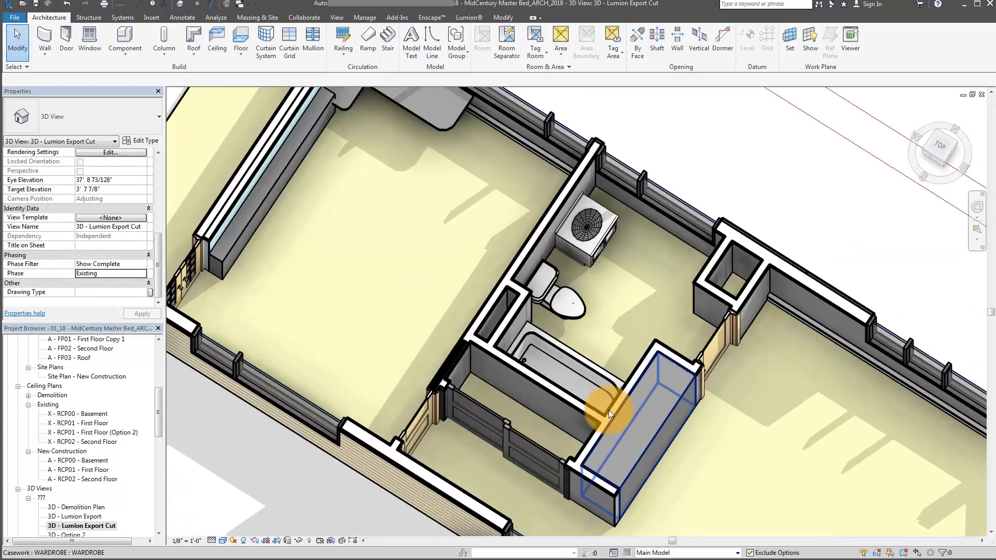
pyautogui.click(531, 334)
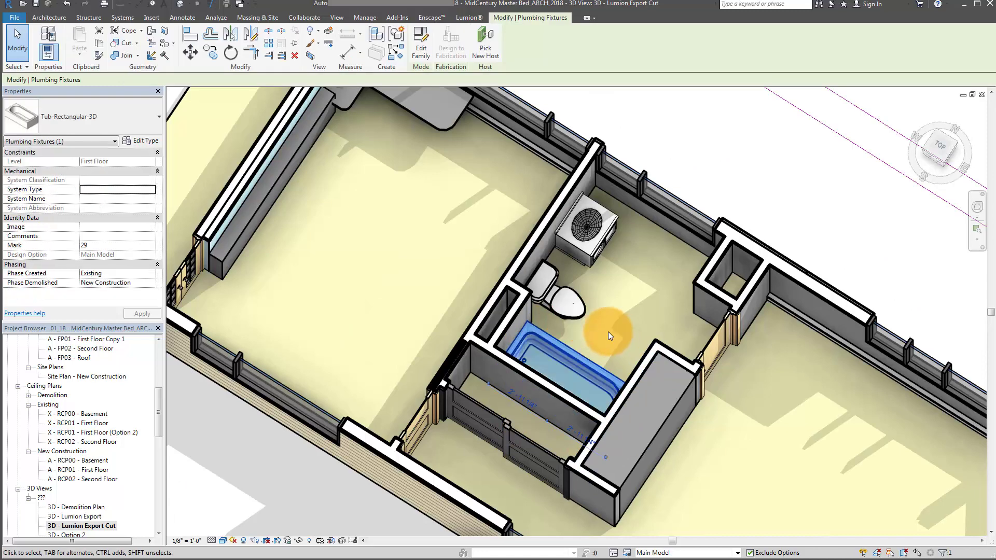
# Step: Set the 3D view's phase to New Construction and its phase filter to Show Previous + Demo
pyautogui.click(608, 332)
pyautogui.keyDown('shift'); pyautogui.moveTo(583, 285); pyautogui.dragTo(841, 254, button='middle'); pyautogui.keyUp('shift')
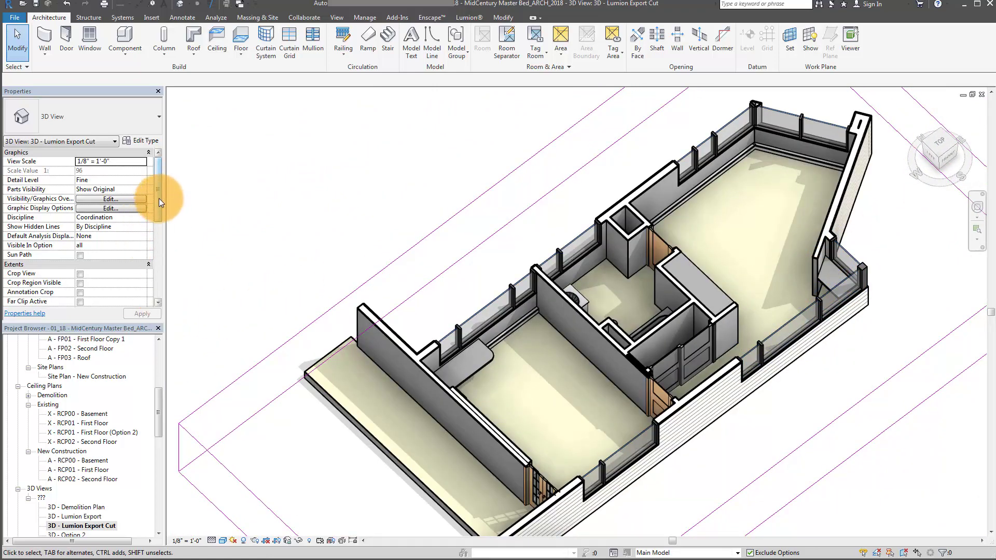
pyautogui.moveTo(159, 198); pyautogui.dragTo(171, 310)
pyautogui.scroll(-4, 158, 242)
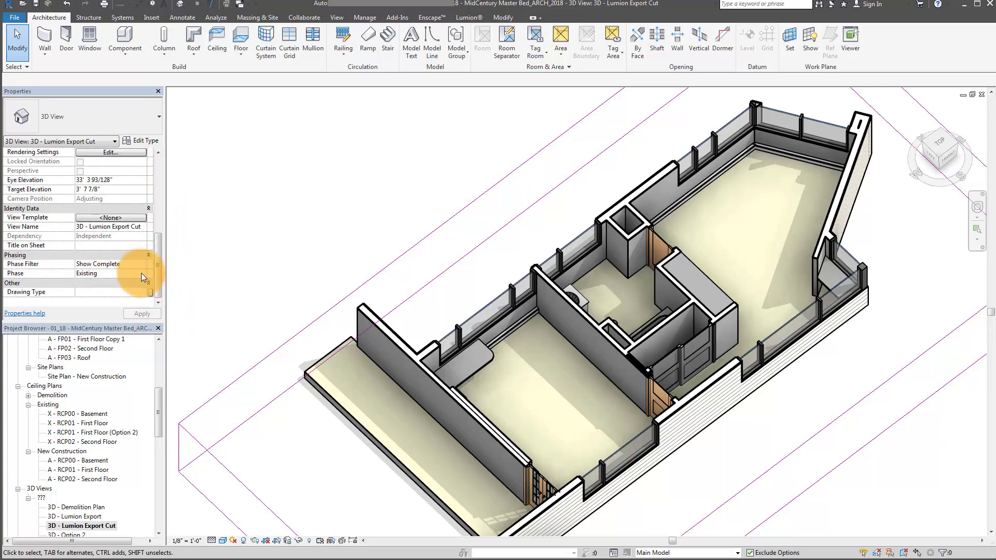
pyautogui.click(145, 262)
pyautogui.click(144, 262)
pyautogui.click(145, 274)
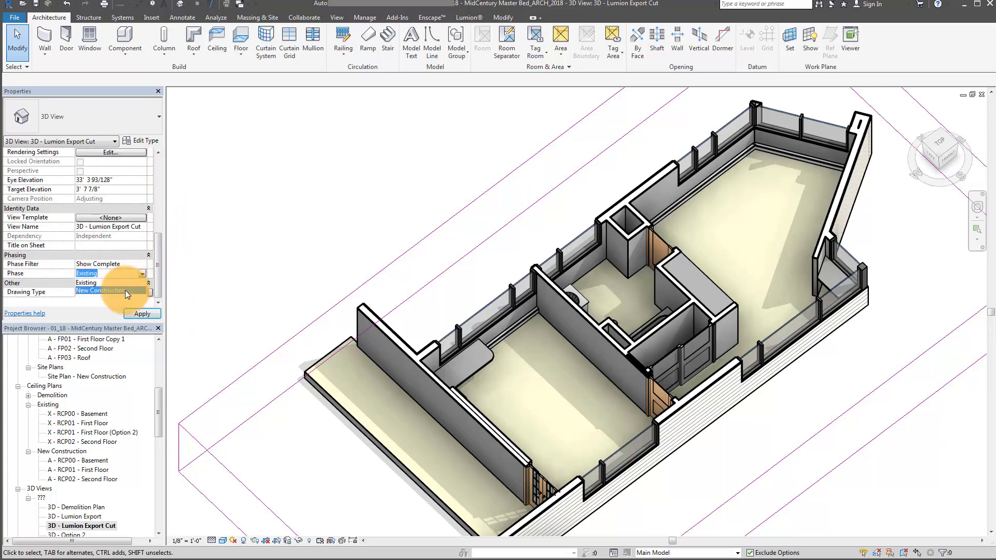
pyautogui.click(126, 291)
pyautogui.click(142, 264)
pyautogui.scroll(-1, 130, 297)
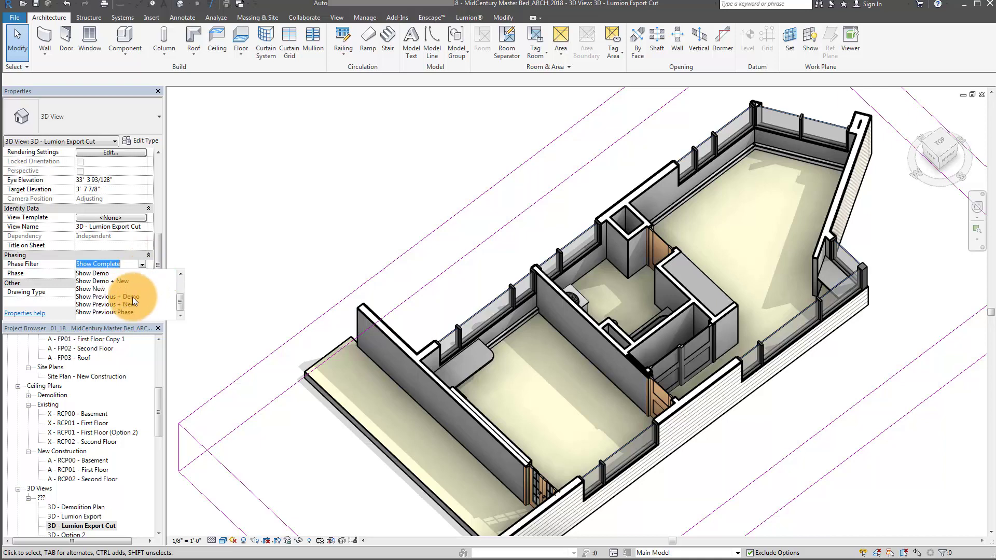
pyautogui.click(132, 297)
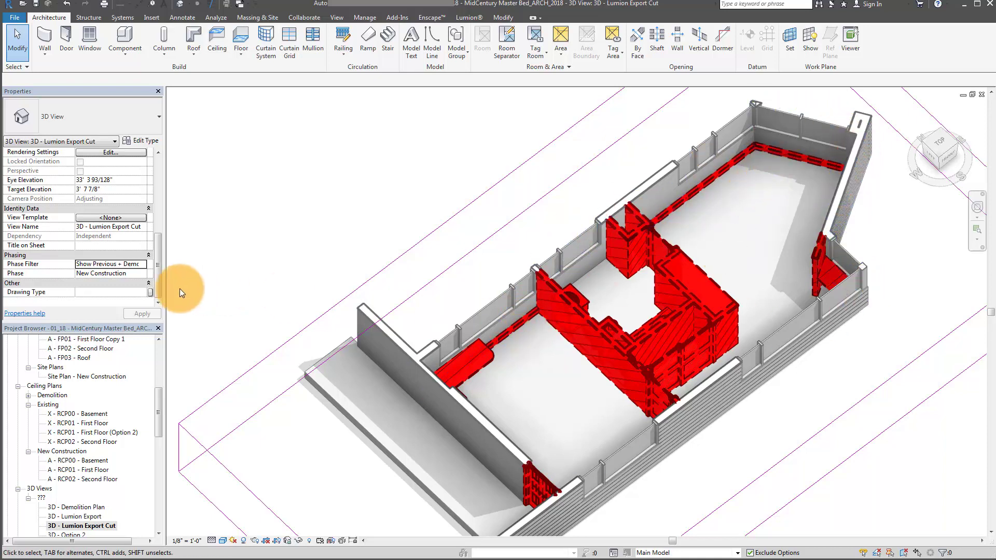
# Step: Set the 3D view's phase filter to Show Complete
pyautogui.click(141, 266)
pyautogui.click(142, 263)
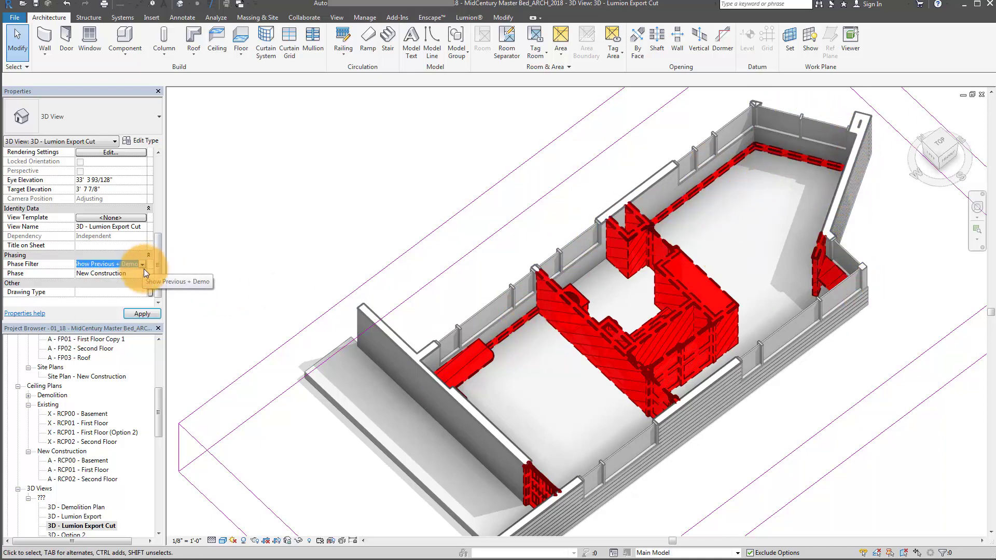
pyautogui.click(144, 273)
pyautogui.click(144, 272)
pyautogui.click(142, 264)
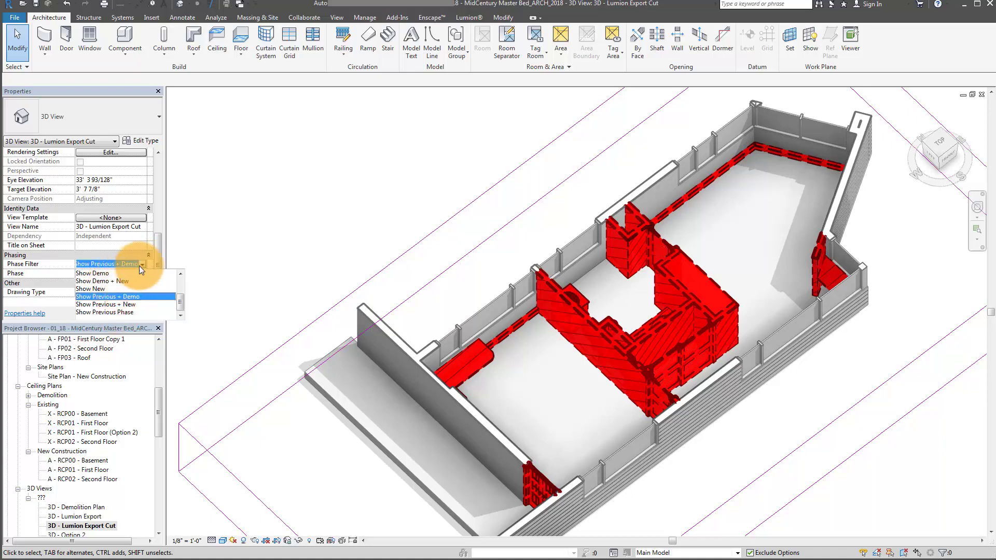
pyautogui.click(139, 265)
pyautogui.click(142, 266)
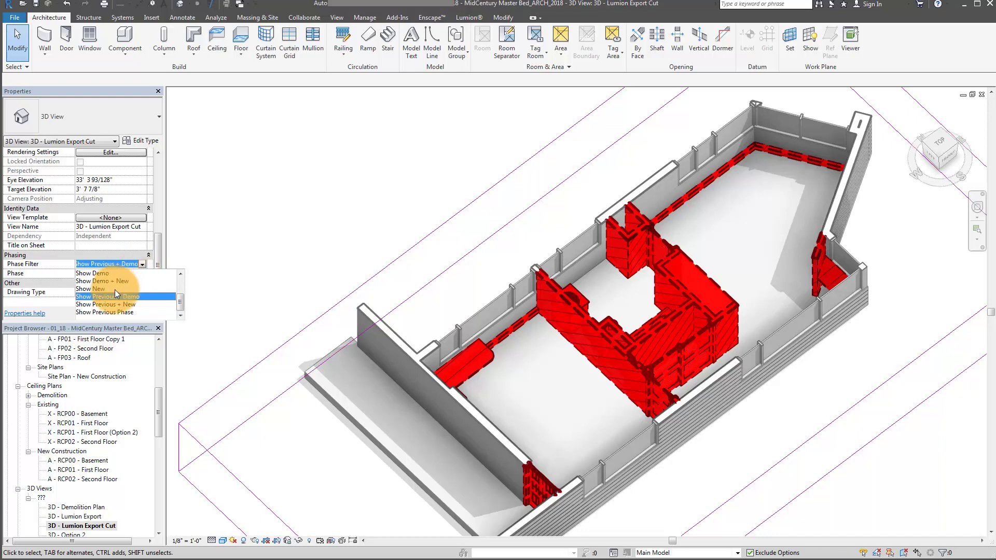
pyautogui.scroll(3, 115, 289)
pyautogui.click(114, 306)
pyautogui.click(138, 311)
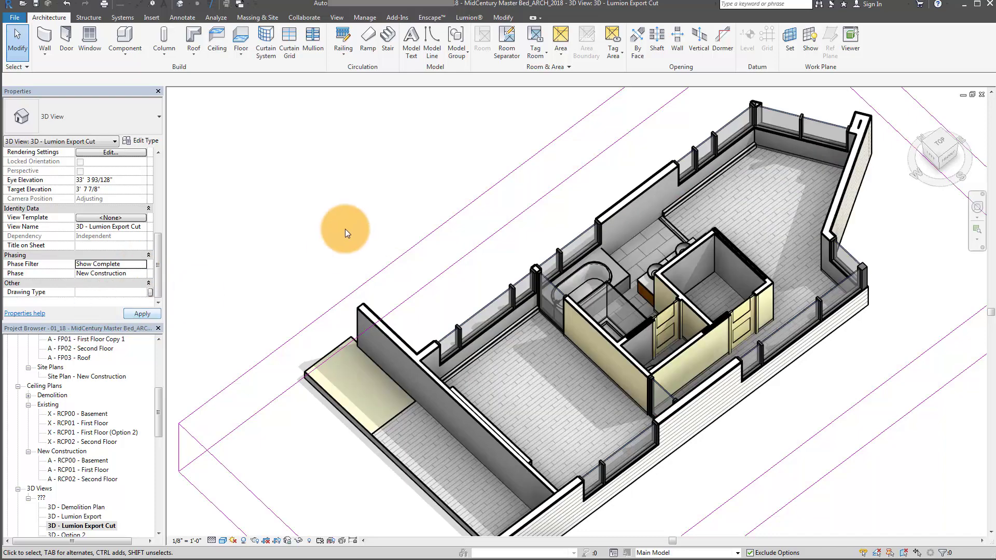
# Step: Examine the new bathroom and closet layout, and select the connected exterior walls to check their phase properties
pyautogui.keyDown('shift'); pyautogui.moveTo(364, 225); pyautogui.dragTo(490, 223, button='middle'); pyautogui.keyUp('shift')
pyautogui.keyDown('shift'); pyautogui.moveTo(678, 296); pyautogui.dragTo(615, 361, button='middle'); pyautogui.keyUp('shift')
pyautogui.keyDown('shift'); pyautogui.moveTo(591, 343); pyautogui.dragTo(588, 263, button='middle'); pyautogui.keyUp('shift')
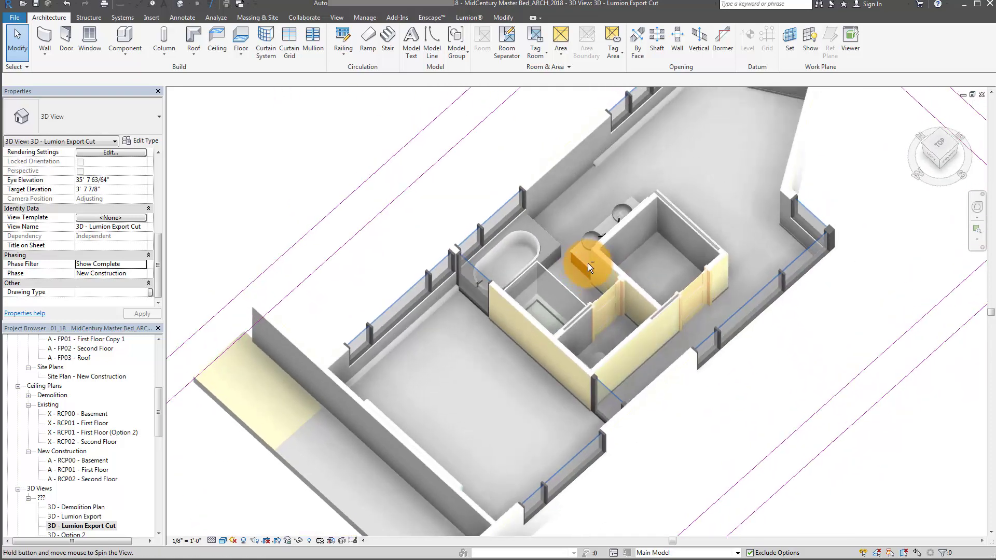
pyautogui.scroll(6, 546, 251)
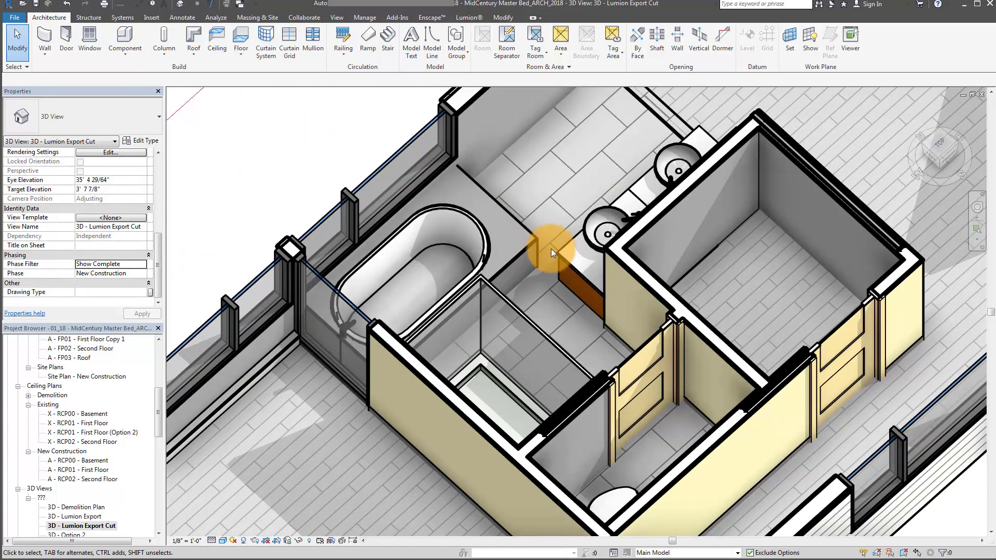
pyautogui.scroll(-8, 551, 253)
pyautogui.keyDown('shift'); pyautogui.moveTo(569, 258); pyautogui.dragTo(625, 285, button='middle'); pyautogui.keyUp('shift')
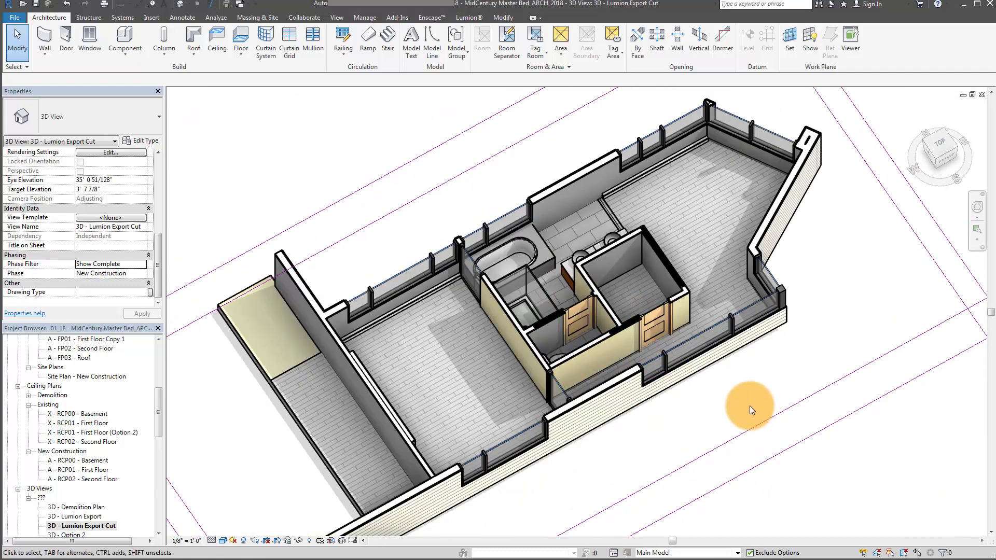
pyautogui.press('Tab')
pyautogui.click(461, 189)
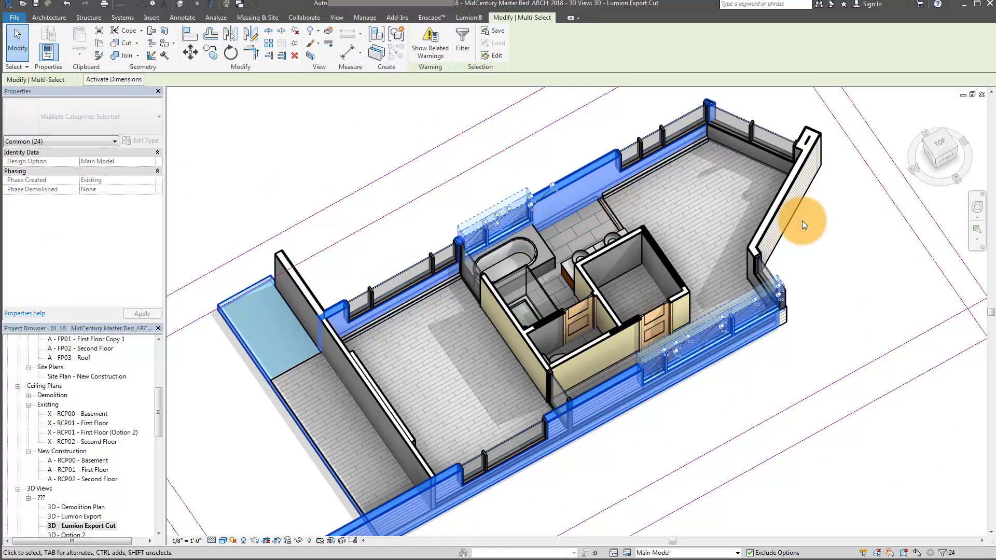
pyautogui.click(833, 230)
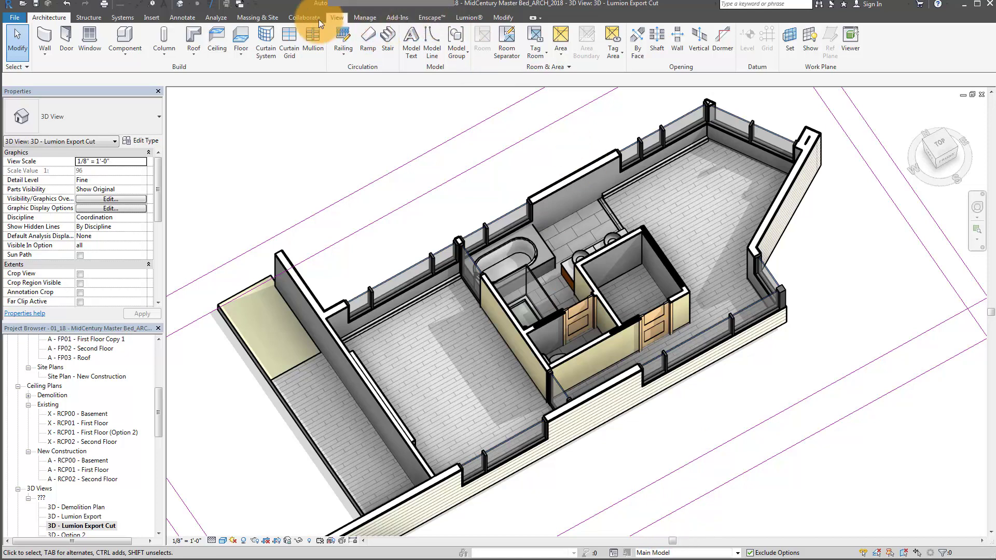
# Step: Review the design options in Option Set 1, from Option 1A to Option 1B - Conformed, and close the Design Options dialog
pyautogui.click(362, 21)
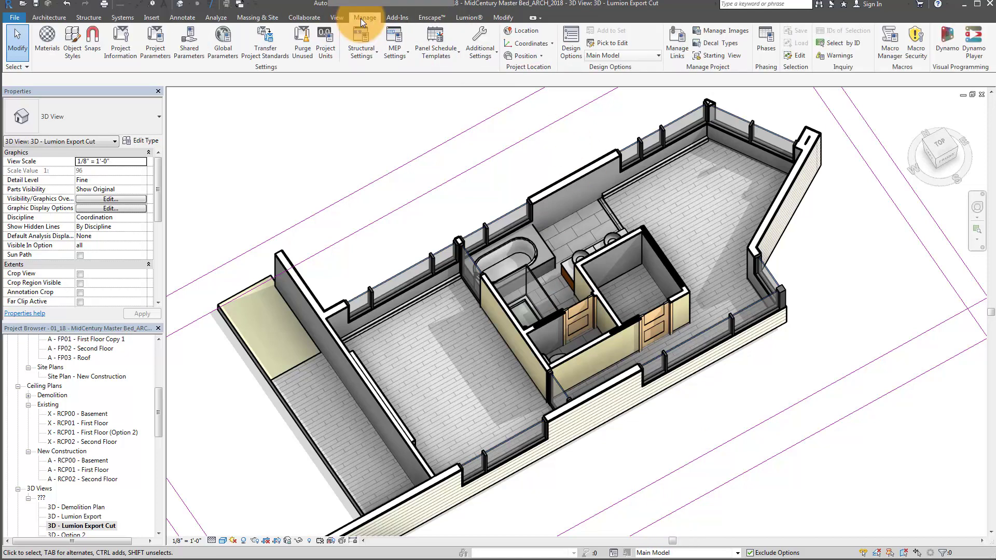
pyautogui.click(573, 47)
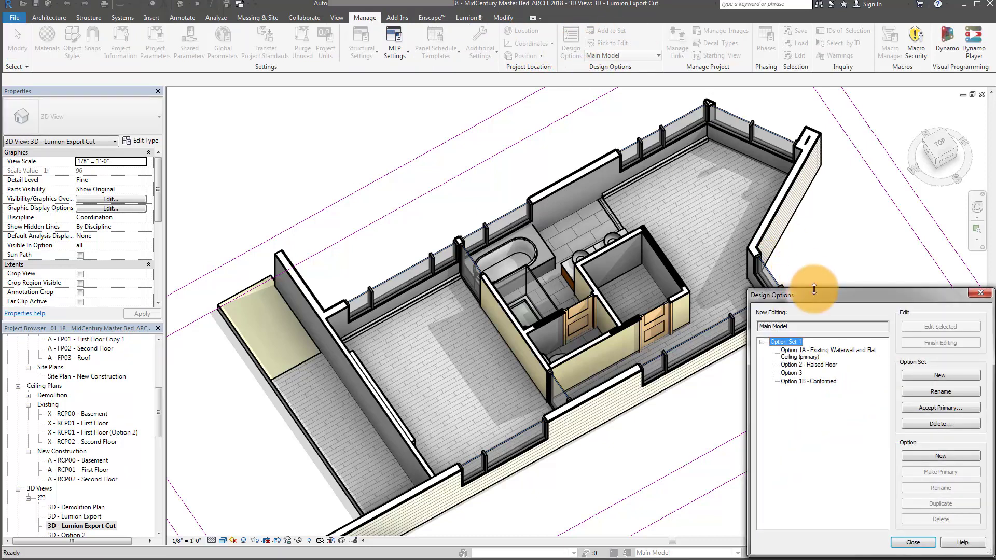
pyautogui.moveTo(816, 292); pyautogui.dragTo(736, 221)
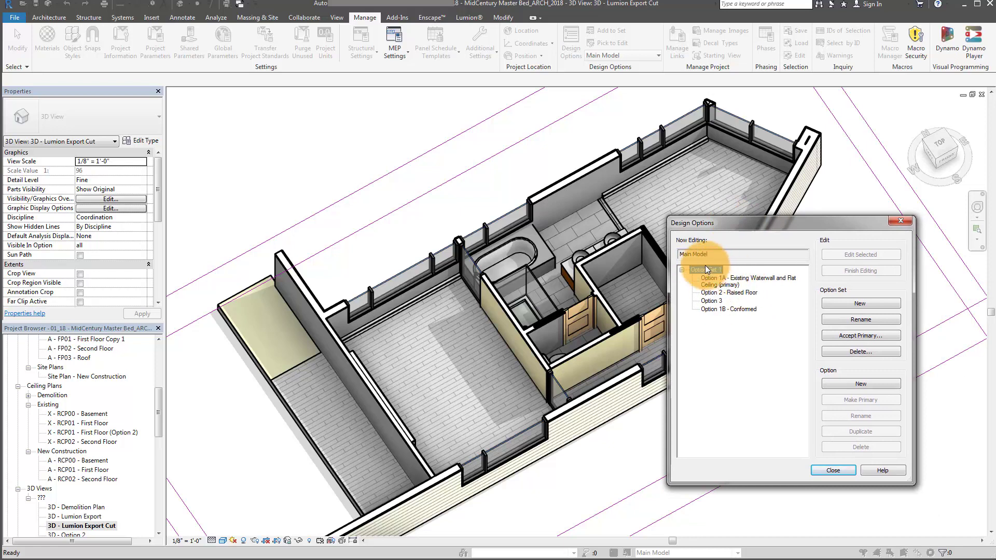
pyautogui.click(739, 283)
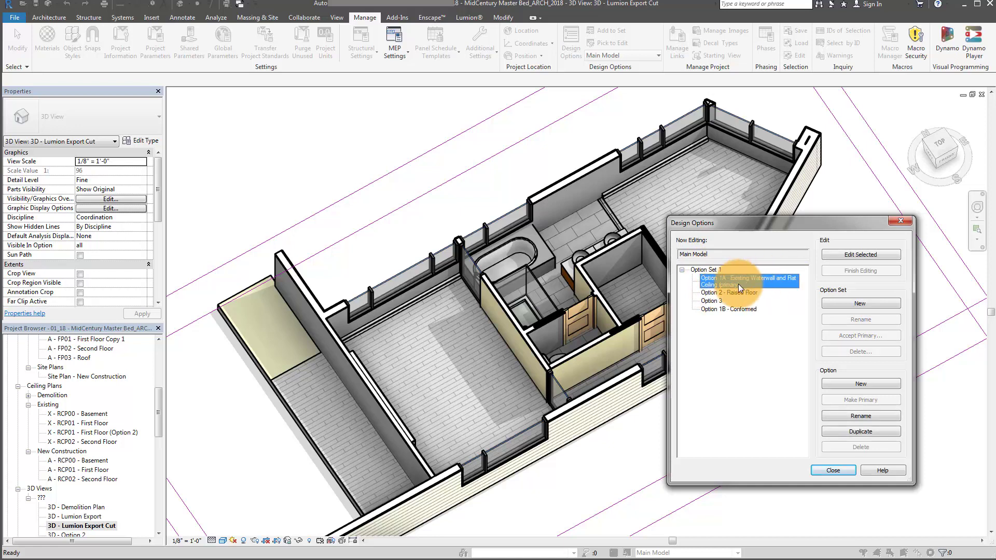
pyautogui.click(718, 293)
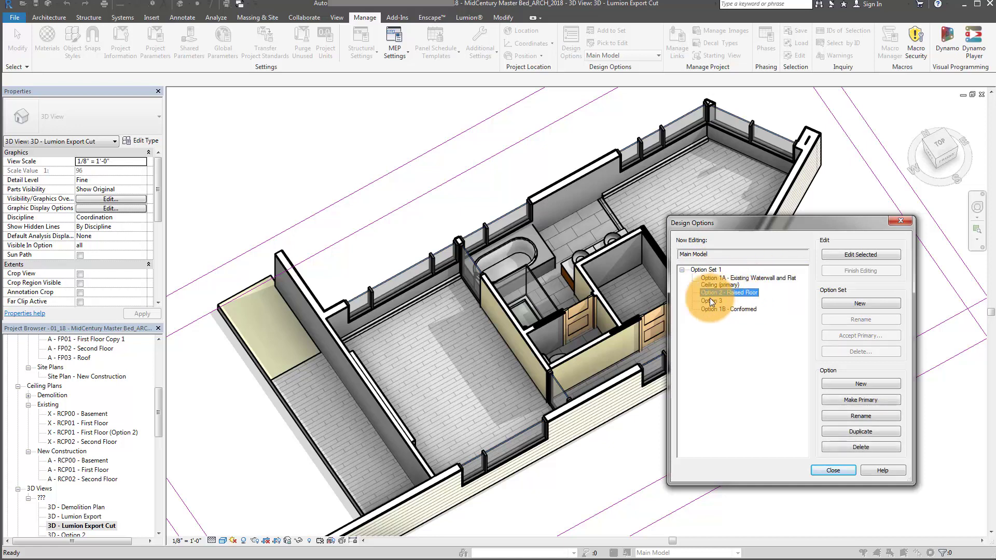
pyautogui.click(717, 305)
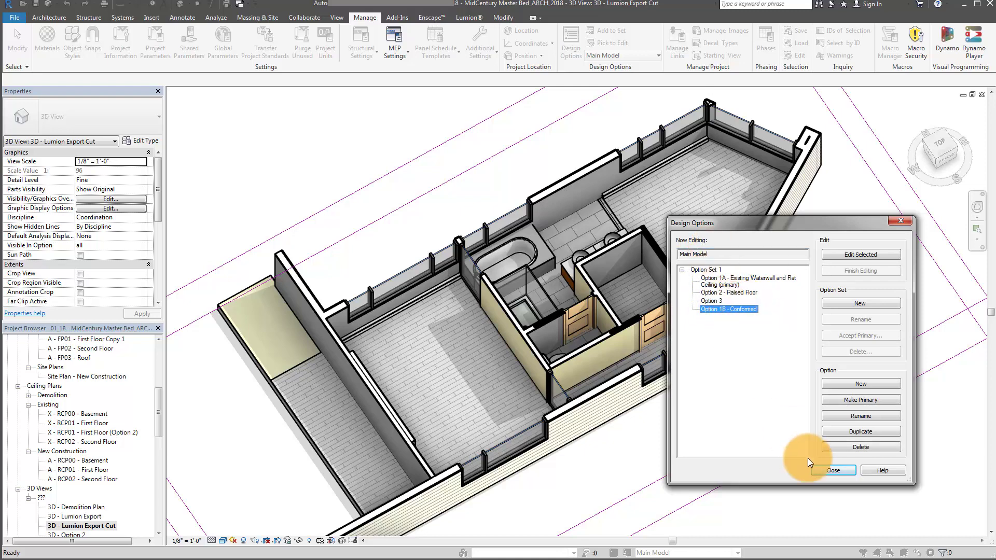
pyautogui.click(845, 469)
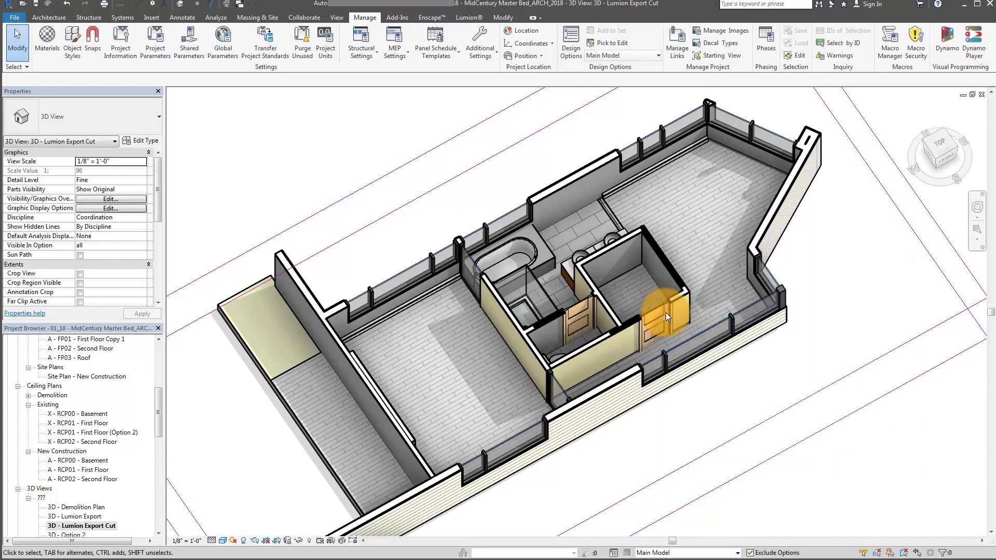
# Step: Activate Option 1A - Existing Waterwall and Flat Ceiling for editing by picking one of its elements in the bathroom
pyautogui.scroll(2, 677, 313)
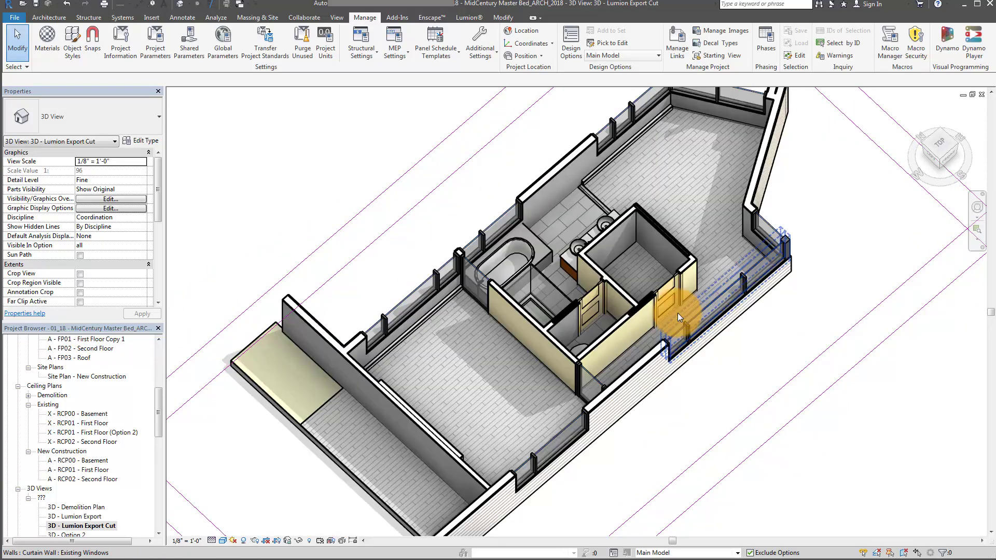
pyautogui.scroll(2, 640, 303)
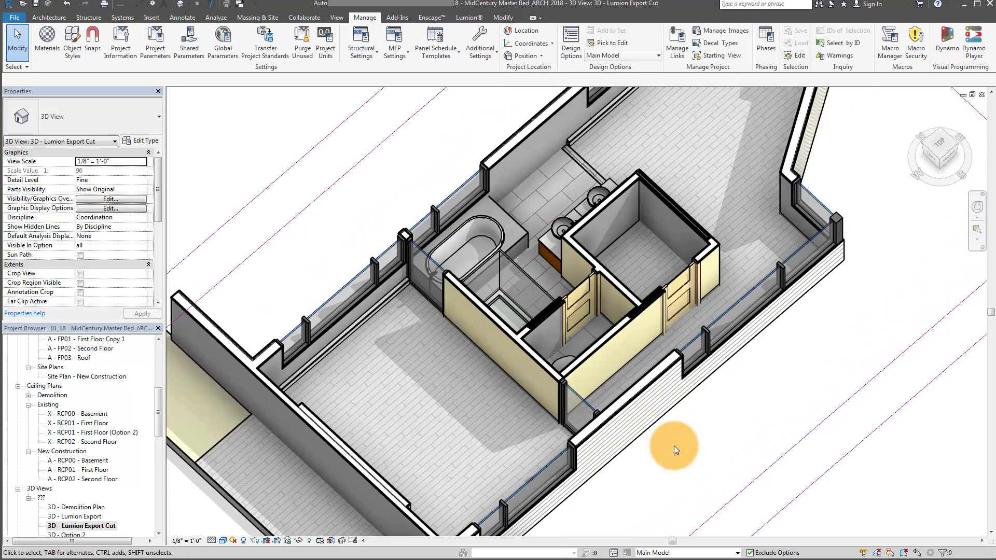
pyautogui.click(603, 46)
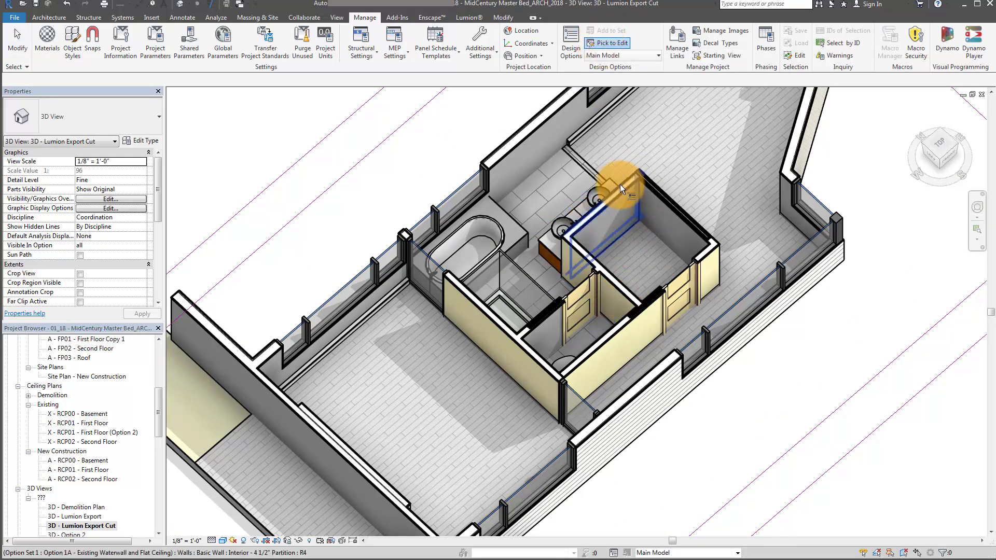
pyautogui.click(562, 272)
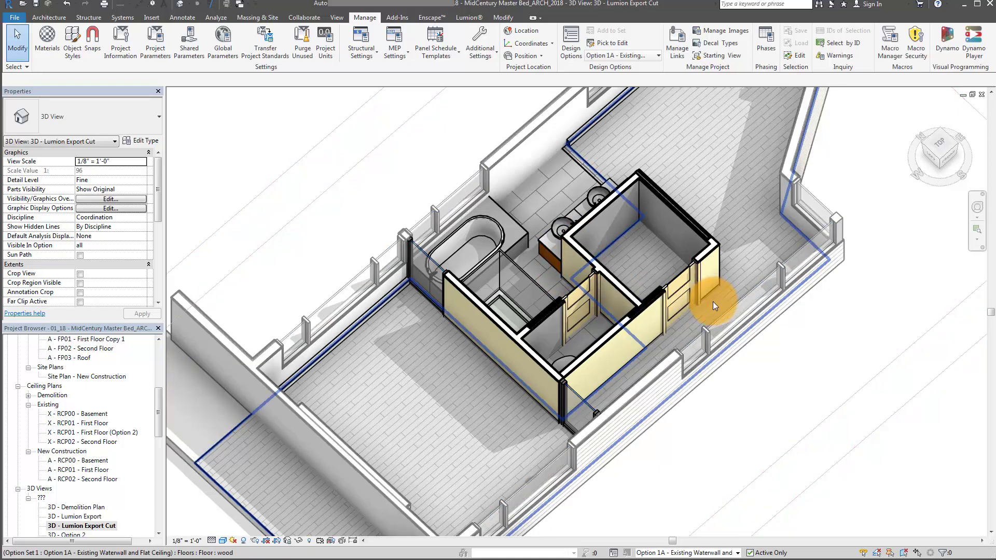
pyautogui.scroll(-3, 713, 302)
pyautogui.scroll(3, 620, 301)
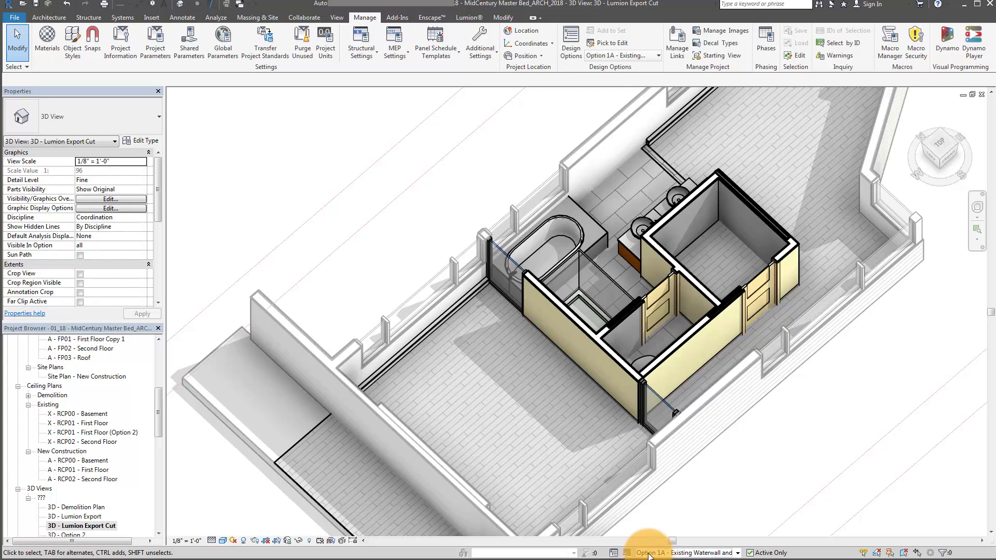
# Step: Reduce the height of the Revit window so that the active design option list fits on screen
pyautogui.moveTo(649, 555); pyautogui.dragTo(686, 555)
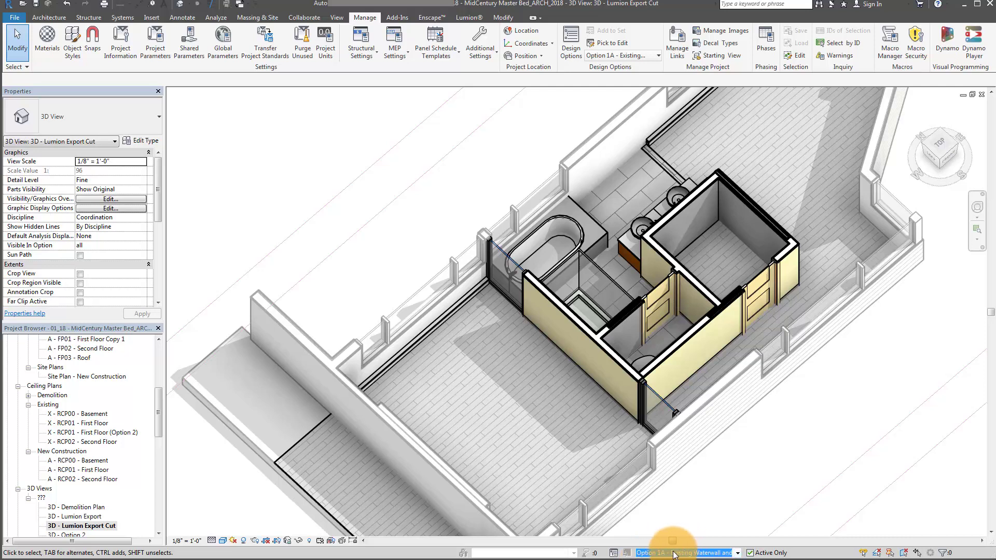
pyautogui.click(738, 553)
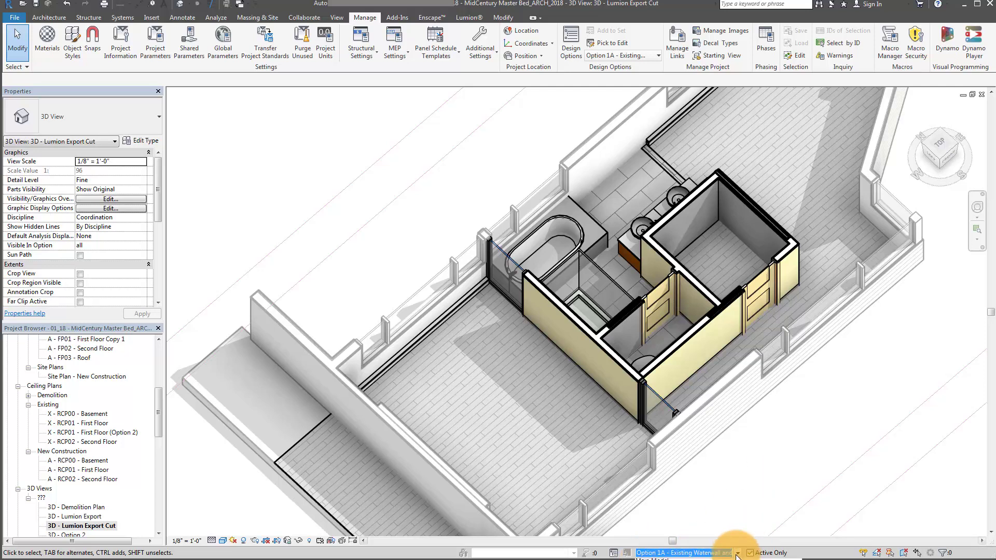
pyautogui.click(734, 553)
pyautogui.click(736, 553)
pyautogui.click(738, 553)
pyautogui.click(737, 553)
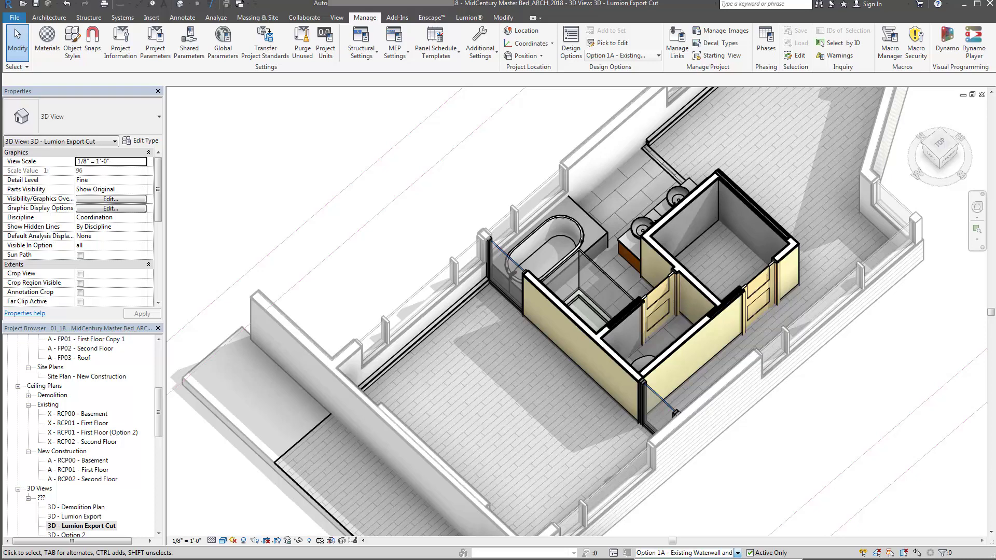
pyautogui.click(839, 465)
pyautogui.moveTo(814, 558); pyautogui.dragTo(816, 490)
# Step: Make Option 2 - Raised Floor the active design option and inspect its raised floor edge and layout
pyautogui.click(737, 483)
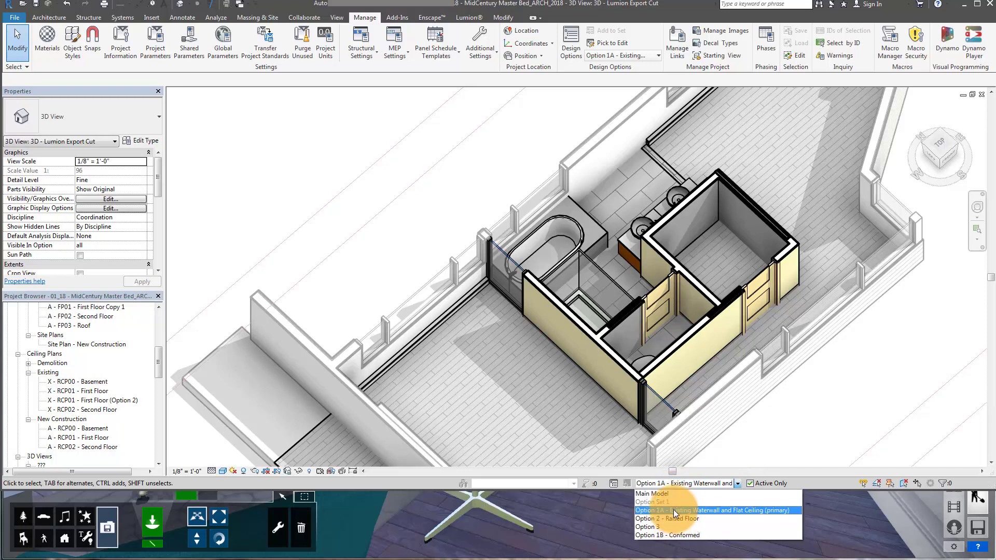
pyautogui.click(675, 512)
pyautogui.click(738, 483)
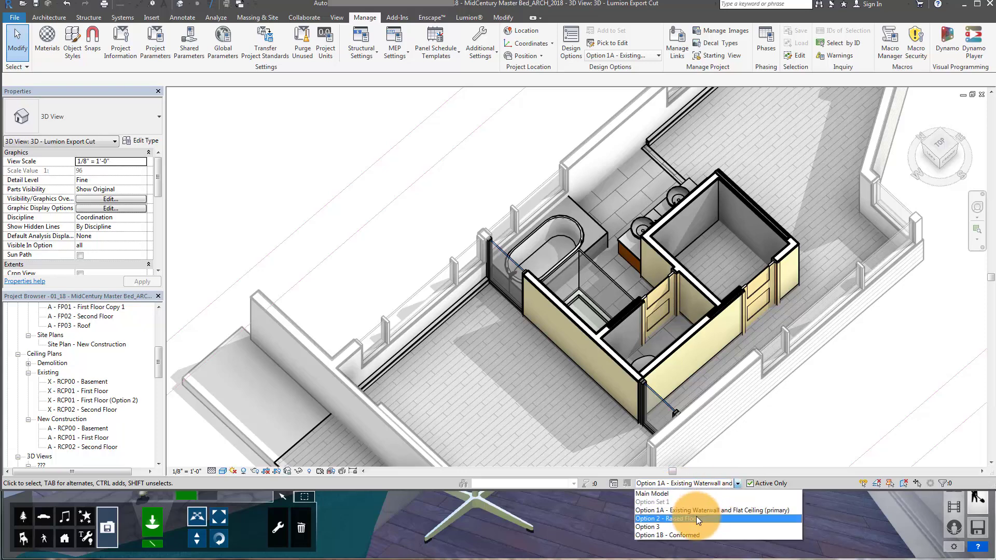
pyautogui.click(697, 516)
pyautogui.scroll(-3, 733, 321)
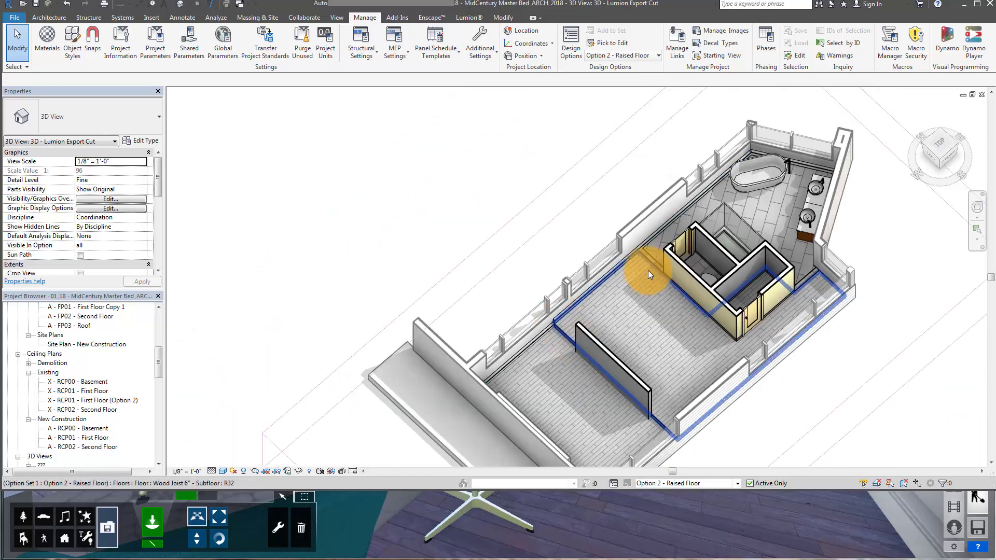
pyautogui.scroll(2, 622, 351)
pyautogui.scroll(4, 608, 281)
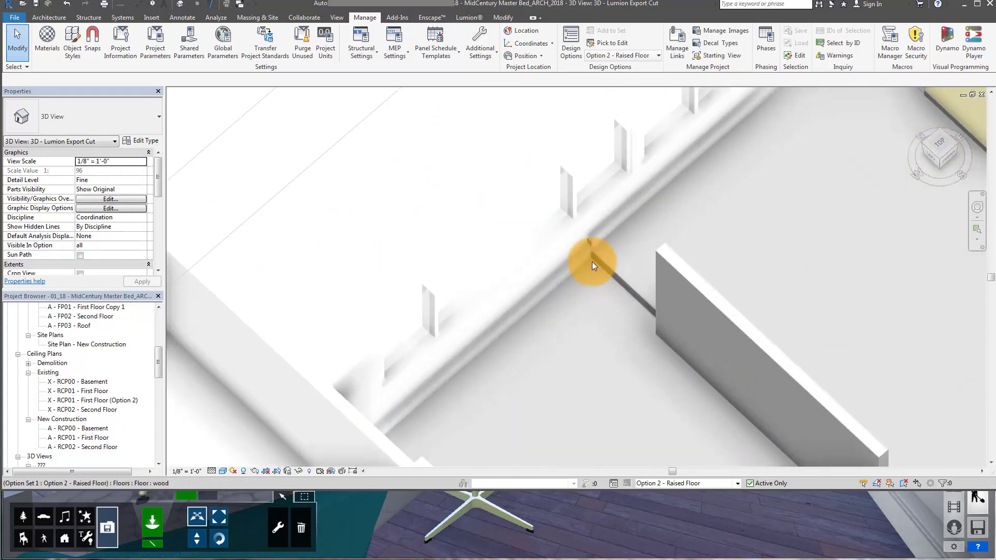
pyautogui.scroll(-3, 596, 264)
pyautogui.scroll(-5, 596, 263)
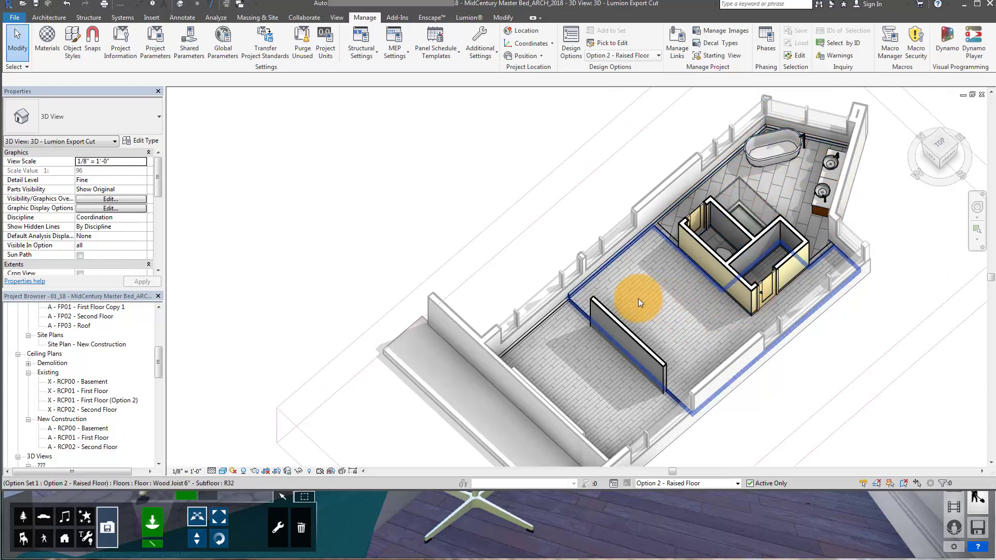
# Step: Make Option 3 the active design option
pyautogui.click(681, 483)
pyautogui.click(676, 528)
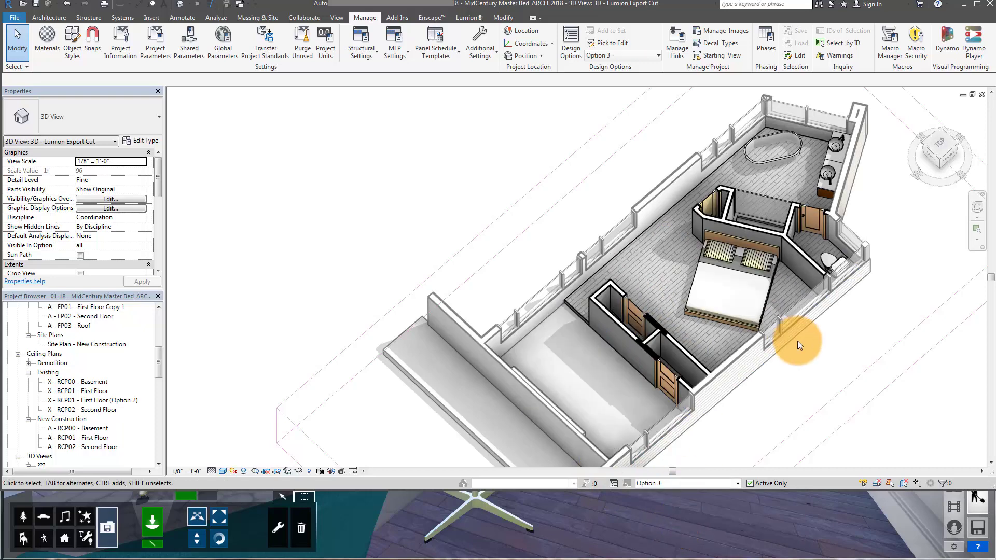
# Step: Inspect the Option 3 layout from the opposite side and return to the Main Model
pyautogui.keyDown('shift'); pyautogui.moveTo(716, 285); pyautogui.dragTo(783, 306, button='middle'); pyautogui.keyUp('shift')
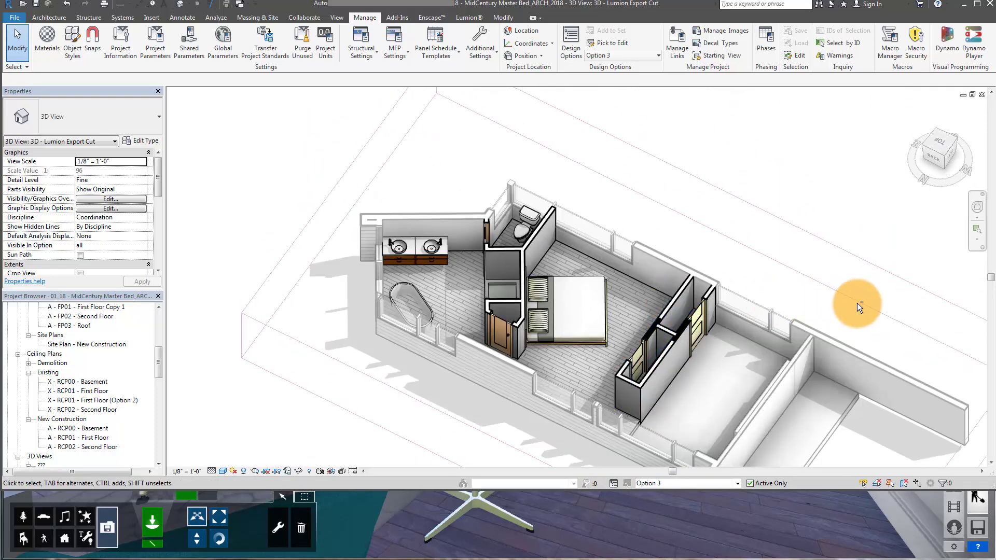
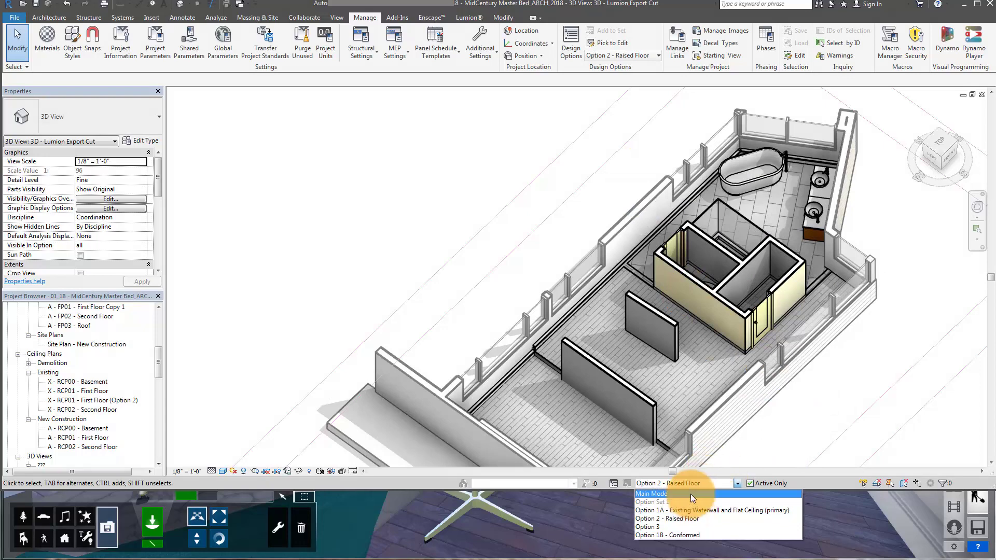
pyautogui.click(690, 493)
# Step: Create a second design option set and add two more options to it
pyautogui.click(571, 45)
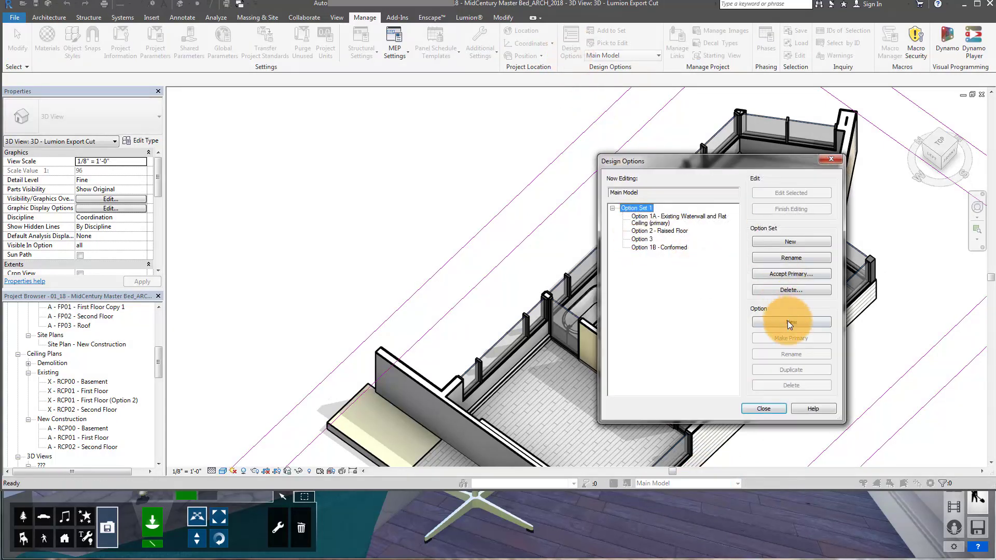
pyautogui.click(786, 247)
pyautogui.click(638, 257)
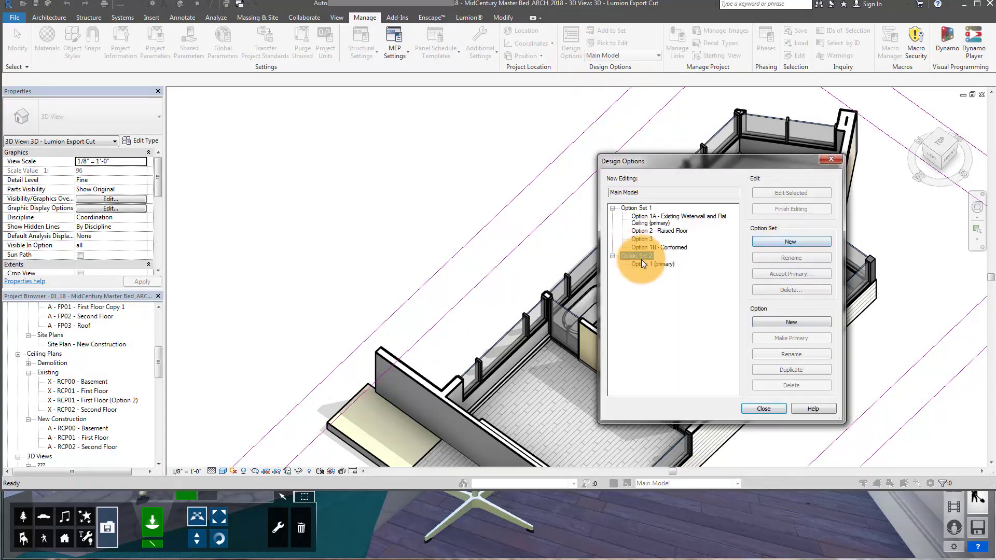
pyautogui.click(655, 265)
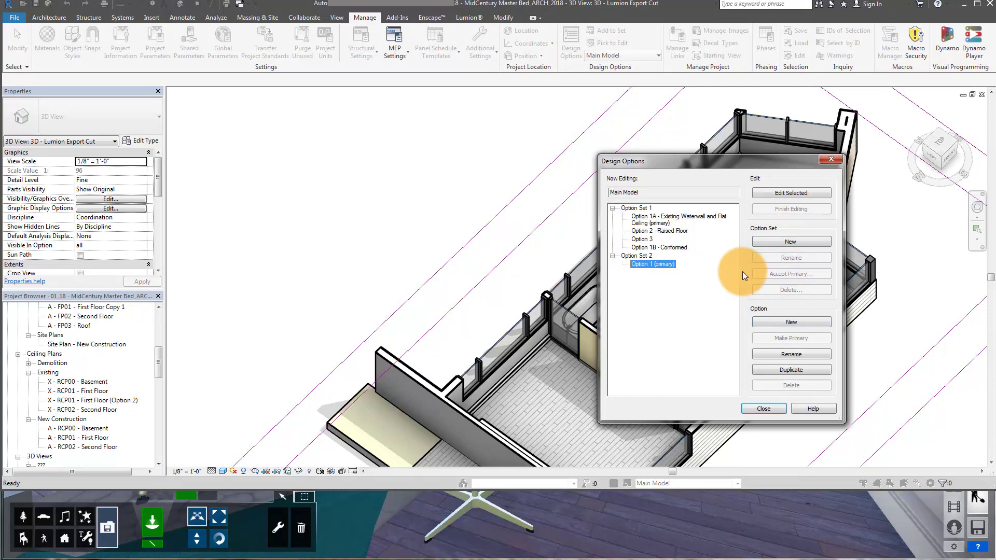
pyautogui.click(778, 322)
pyautogui.click(789, 325)
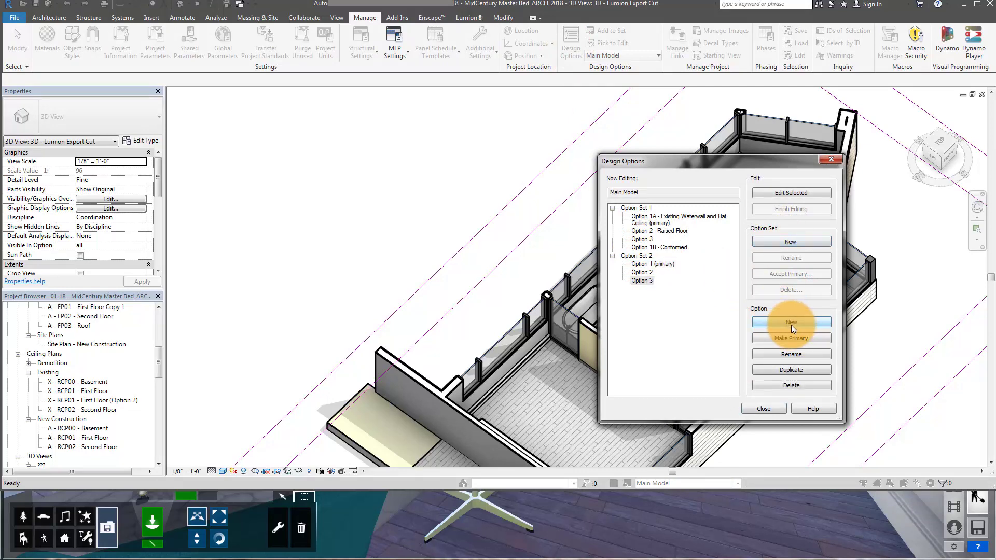
pyautogui.click(761, 409)
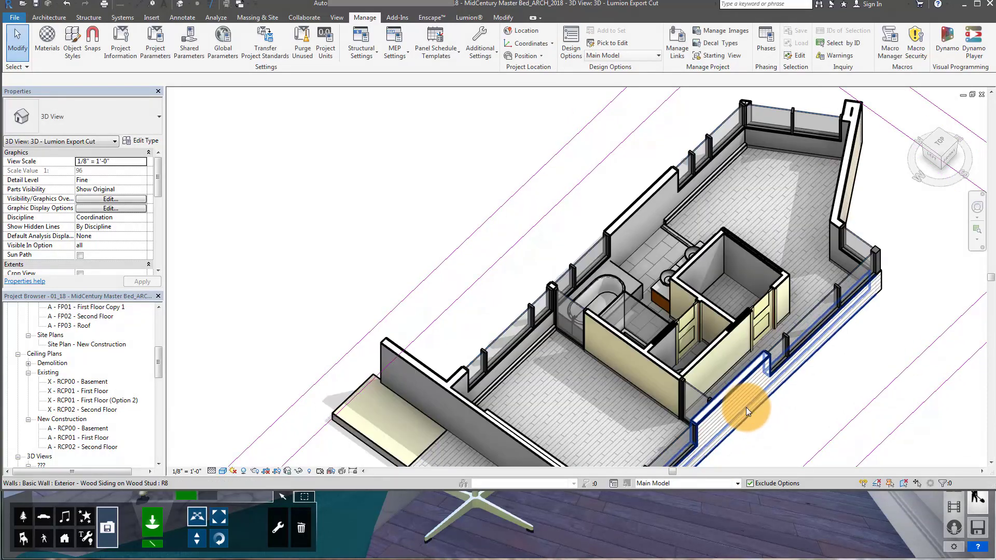
# Step: View the second option of Option Set 2 as the active option and return to the Main Model
pyautogui.click(692, 483)
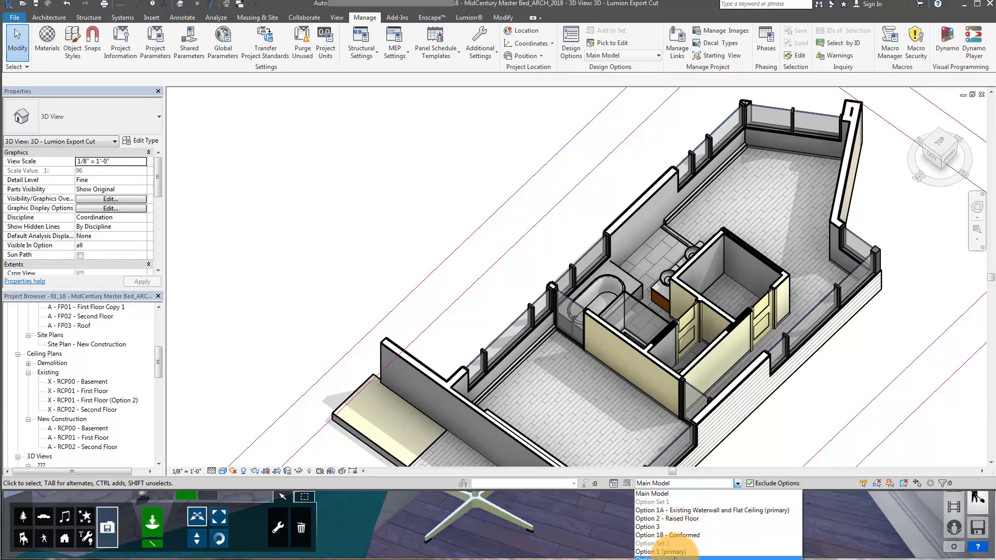
pyautogui.click(675, 558)
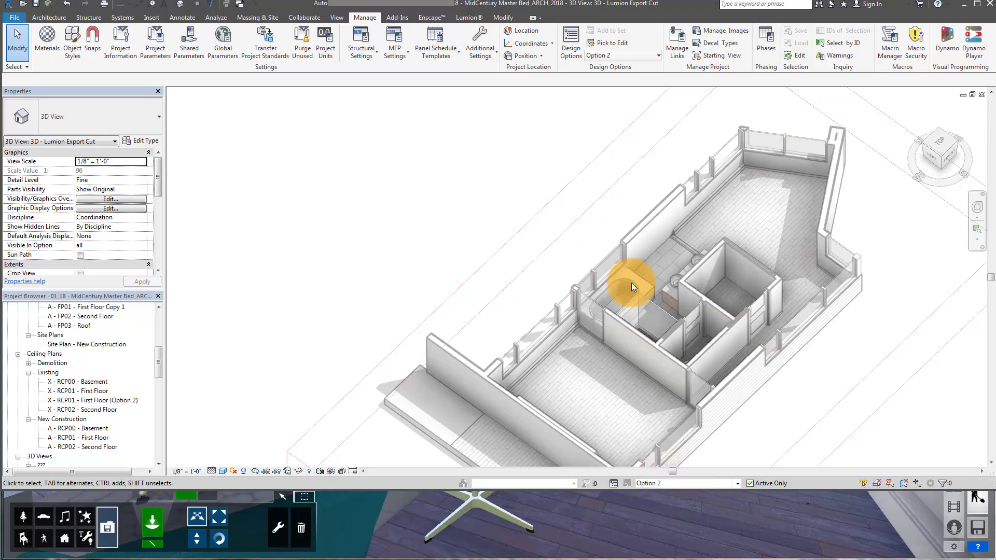
pyautogui.click(674, 485)
pyautogui.click(675, 493)
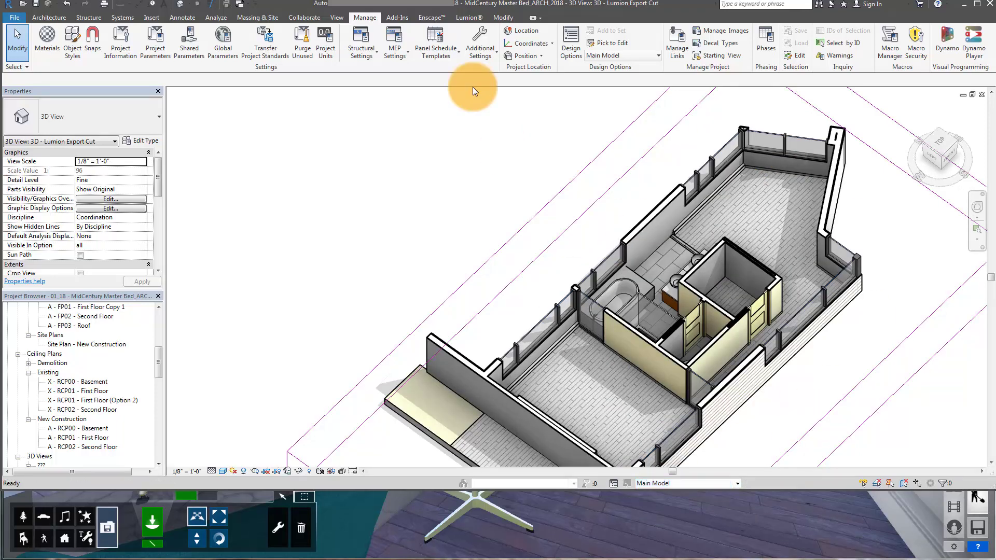
# Step: Draw an Interior - 4 1/2" Partition wall about 4' 4" long on the open floor of the front room
pyautogui.click(49, 17)
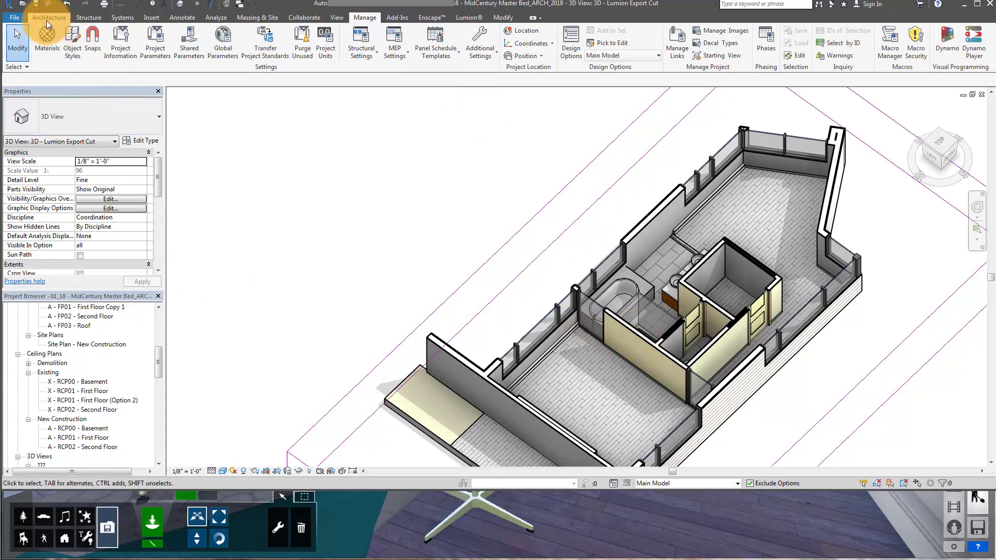
pyautogui.click(39, 37)
pyautogui.click(555, 396)
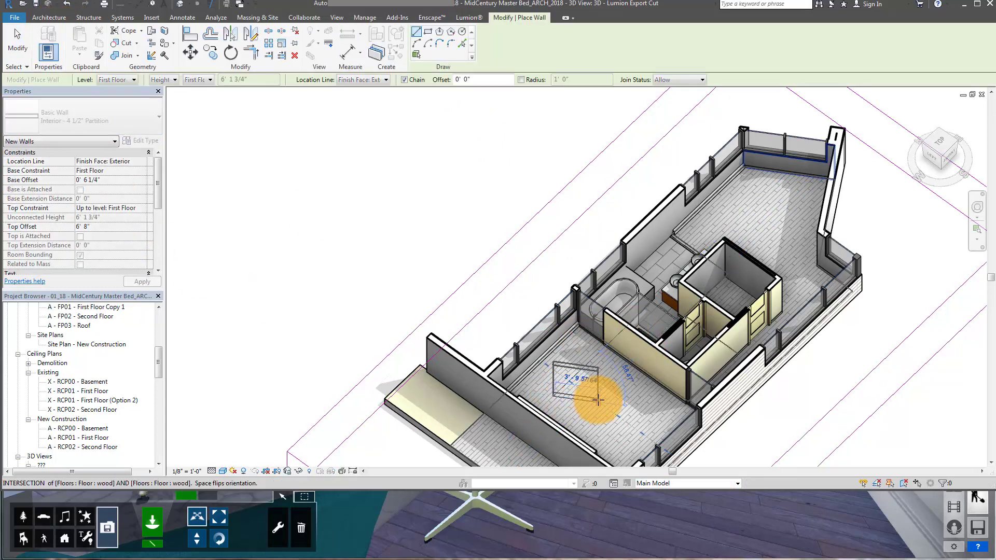
pyautogui.click(598, 404)
pyautogui.press('Escape')
pyautogui.press('Escape')
# Step: Review the options offered by Option Set 1 and Option Set 2 for adding the new partition wall, and cancel without assigning it
pyautogui.scroll(2, 592, 403)
pyautogui.click(582, 353)
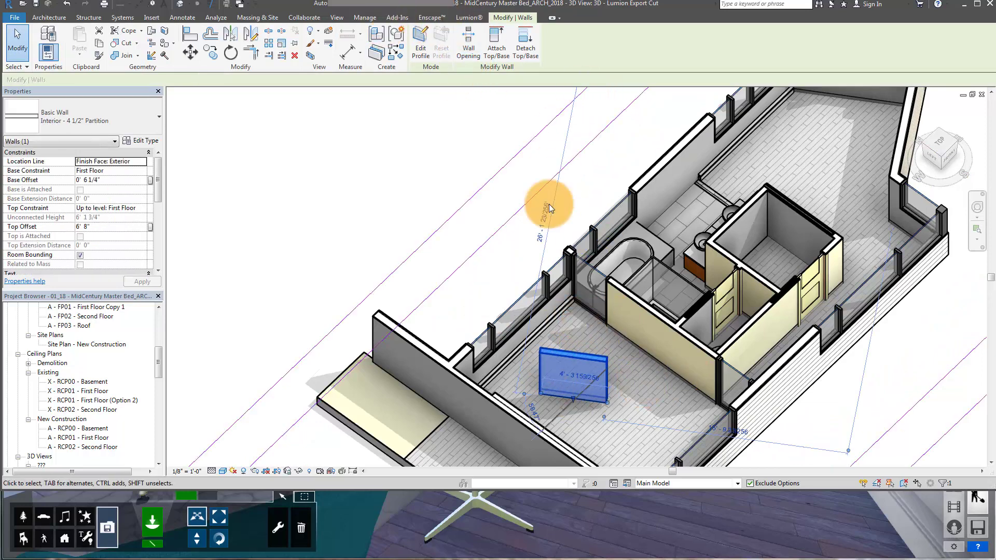
pyautogui.click(355, 15)
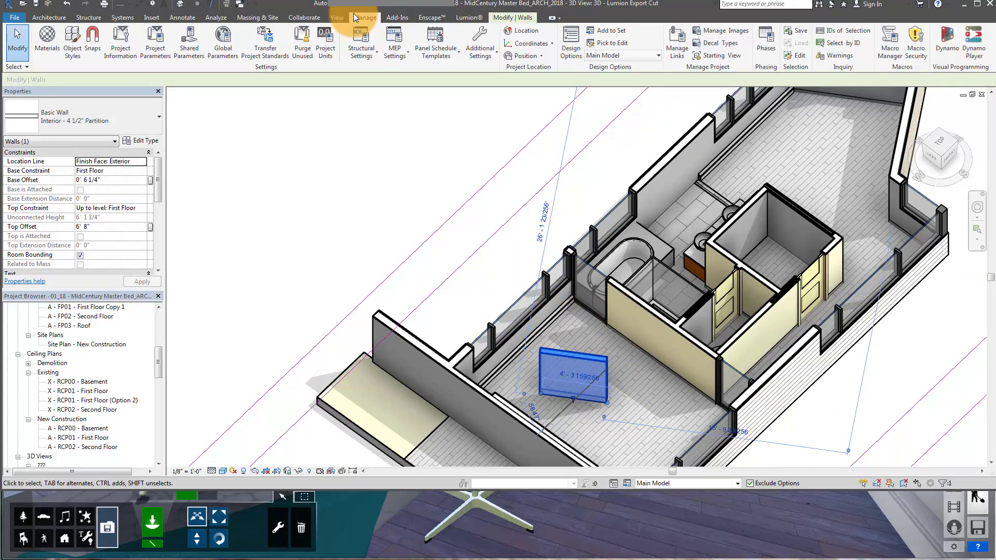
pyautogui.click(618, 32)
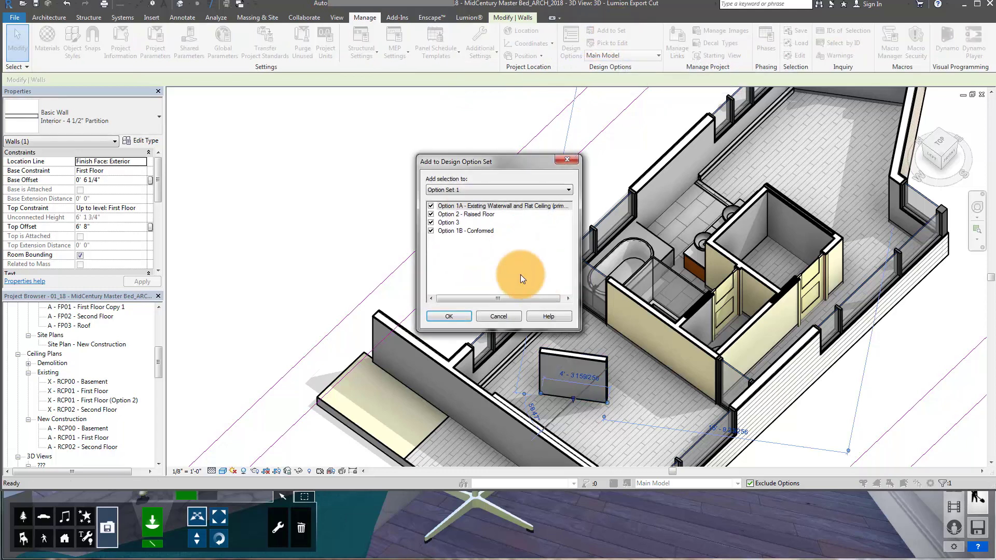
pyautogui.click(471, 190)
pyautogui.click(462, 203)
pyautogui.click(460, 191)
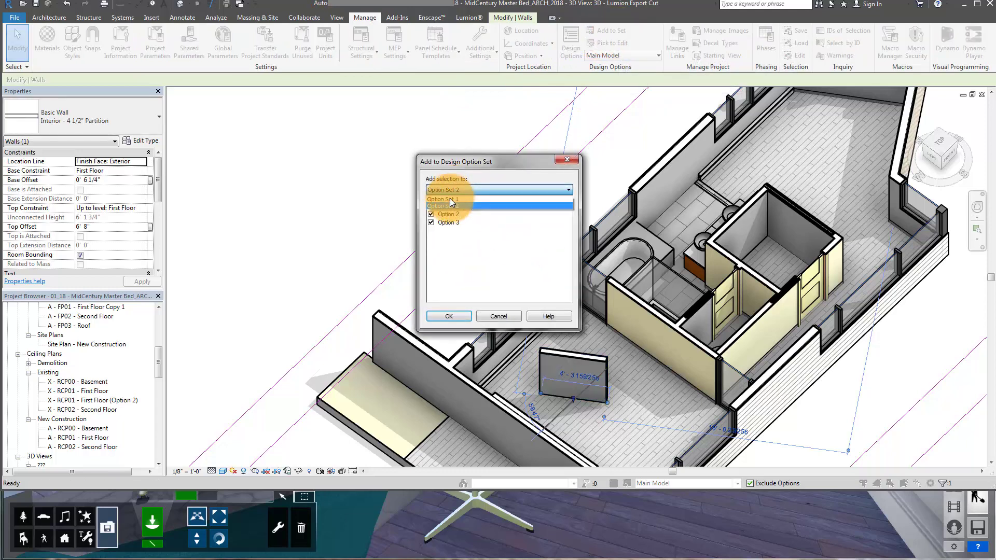
pyautogui.click(452, 199)
pyautogui.click(454, 206)
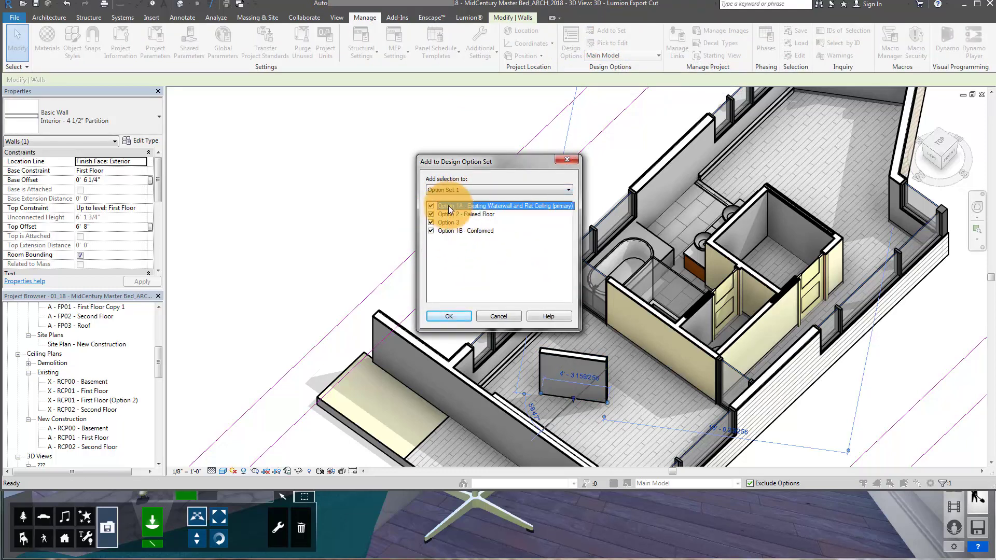
pyautogui.click(498, 316)
# Step: Delete the new partition wall from the front room
pyautogui.click(606, 380)
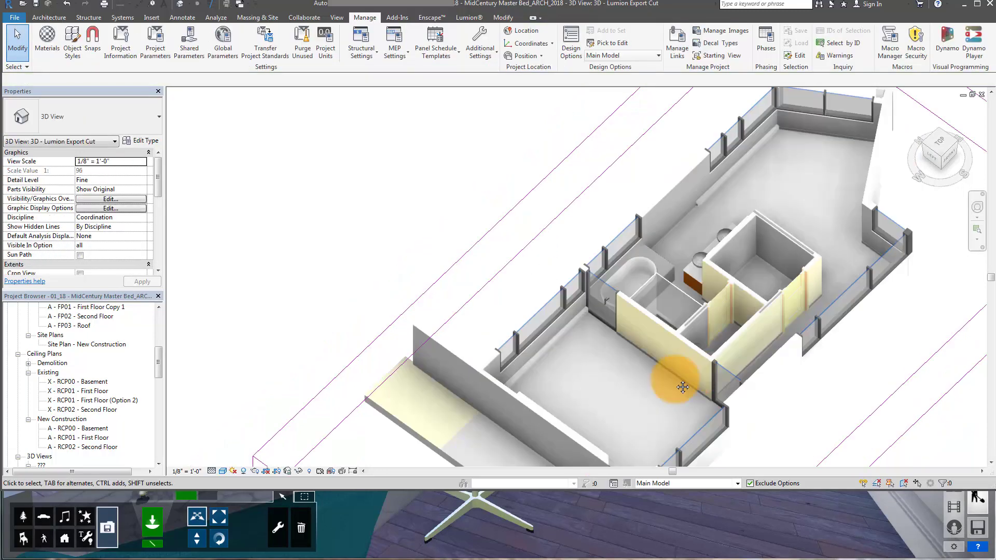
pyautogui.moveTo(683, 387); pyautogui.dragTo(691, 404, button='middle')
pyautogui.scroll(-1, 745, 382)
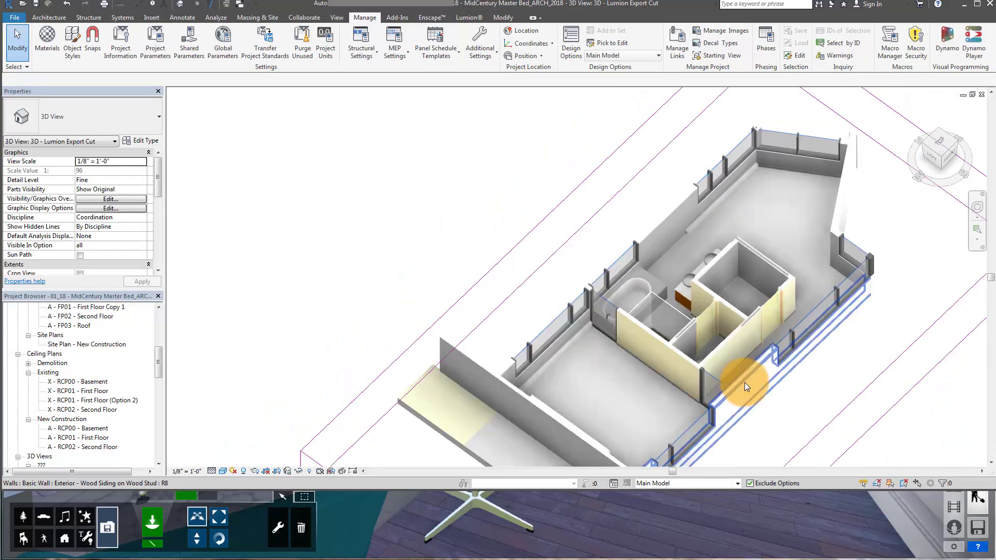
pyautogui.moveTo(746, 382); pyautogui.dragTo(711, 357, button='middle')
# Step: Increase the height of the Revit window to fill the screen and fit the whole model in the 3D view
pyautogui.click(680, 484)
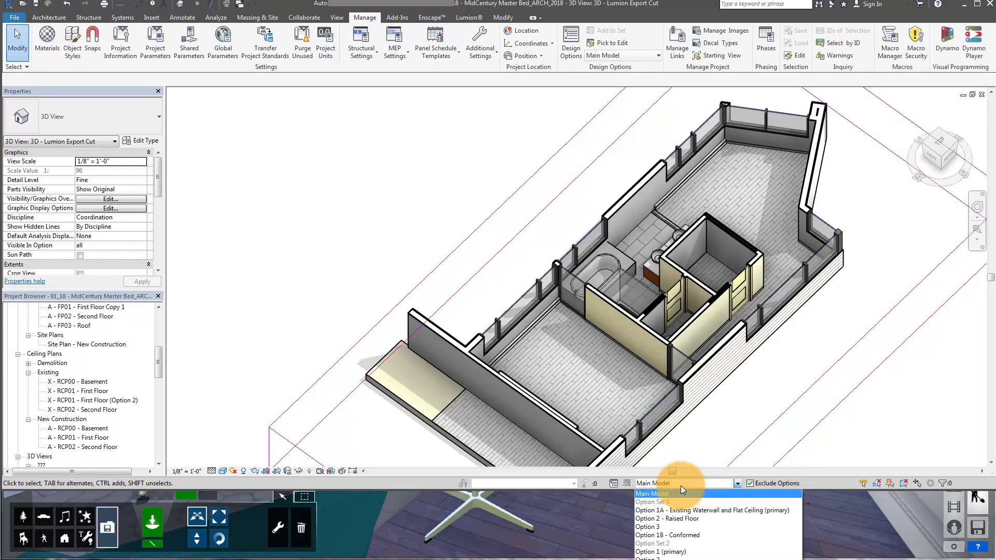
pyautogui.click(752, 490)
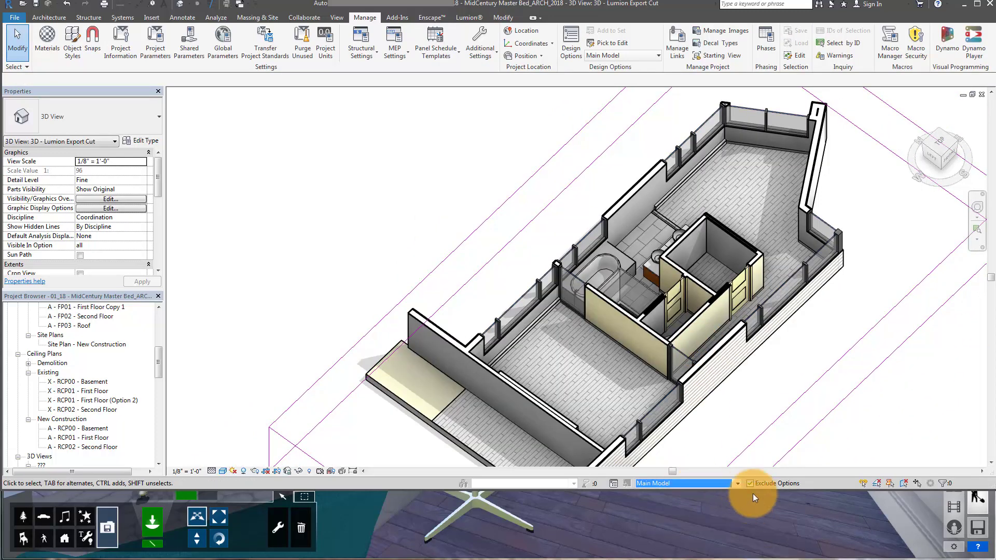
pyautogui.moveTo(753, 490); pyautogui.dragTo(758, 558)
pyautogui.click(733, 554)
pyautogui.click(706, 550)
pyautogui.scroll(-1, 789, 403)
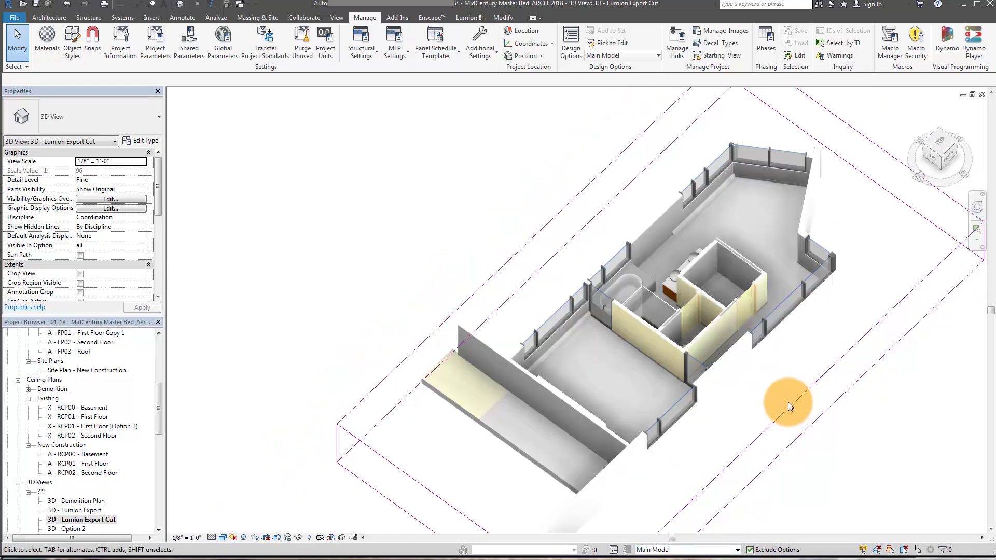
pyautogui.moveTo(790, 406); pyautogui.dragTo(769, 424, button='middle')
pyautogui.scroll(-3, 344, 330)
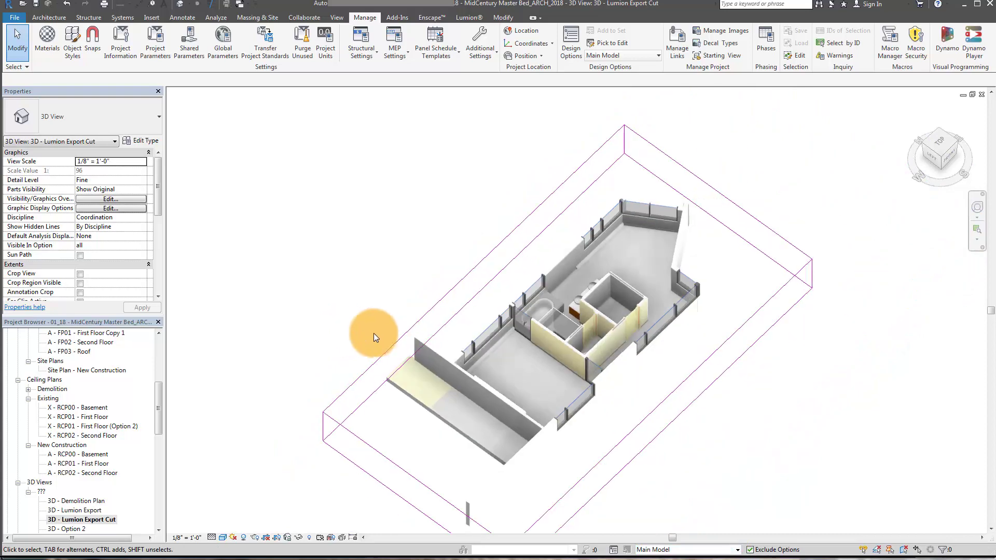
# Step: Set the 3D view's visibility overrides to show Option 2 - Raised Floor for Option Set 1
pyautogui.press('v')
pyautogui.press('v')
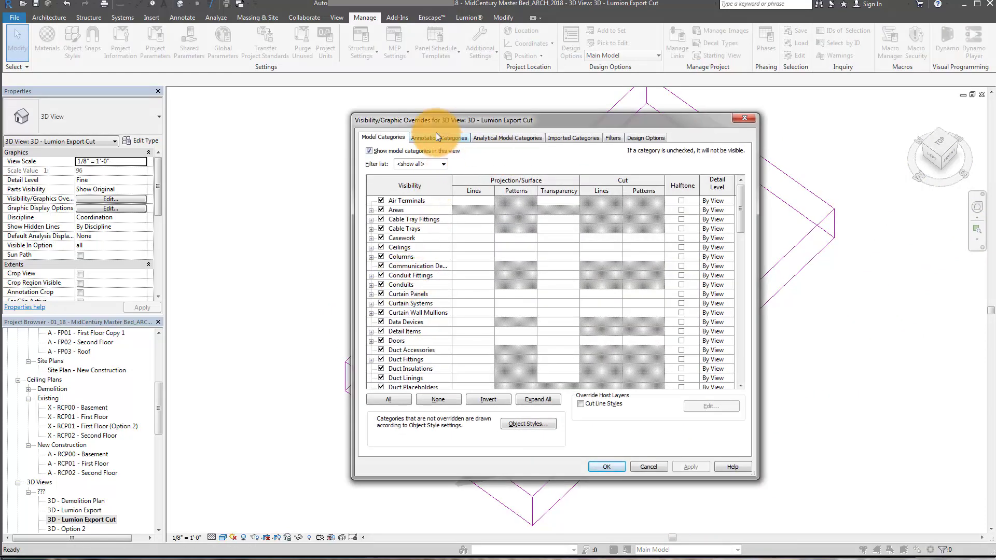
pyautogui.moveTo(398, 122); pyautogui.dragTo(385, 119)
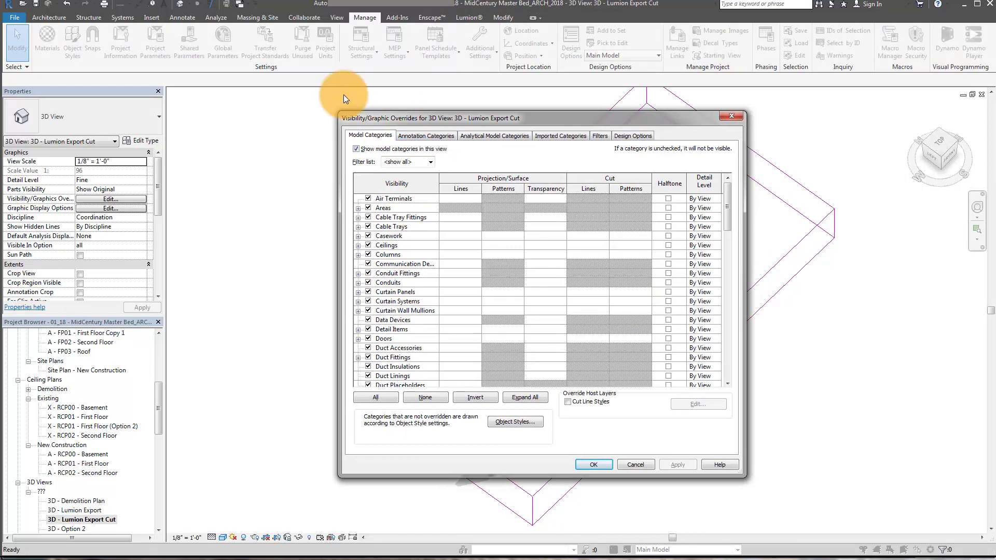
pyautogui.click(633, 136)
pyautogui.click(574, 176)
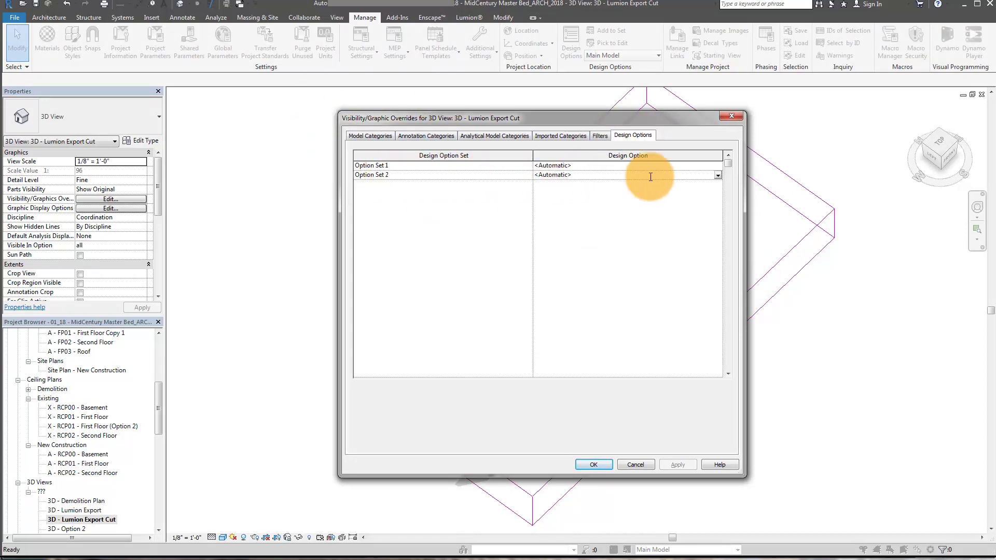
pyautogui.click(718, 177)
pyautogui.click(719, 174)
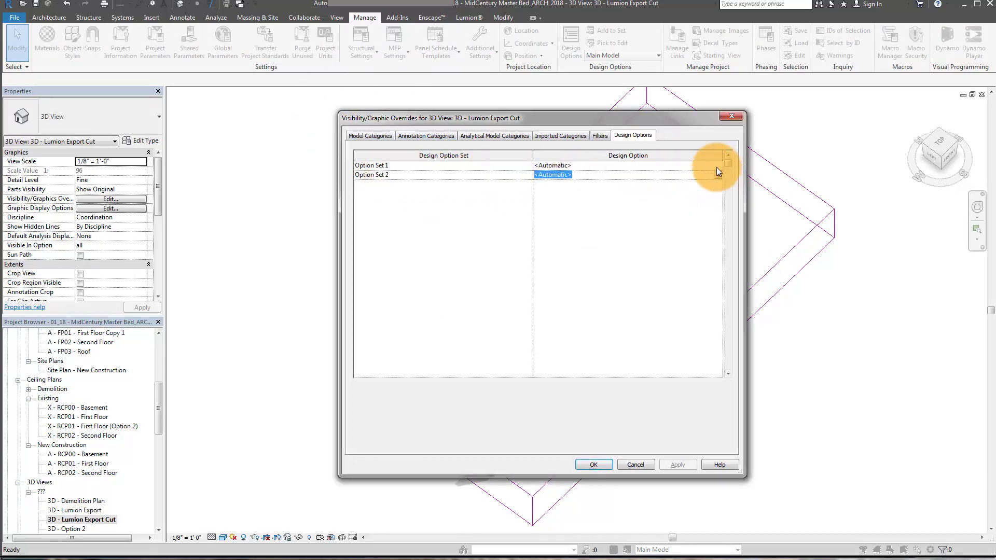
pyautogui.click(716, 166)
pyautogui.click(715, 165)
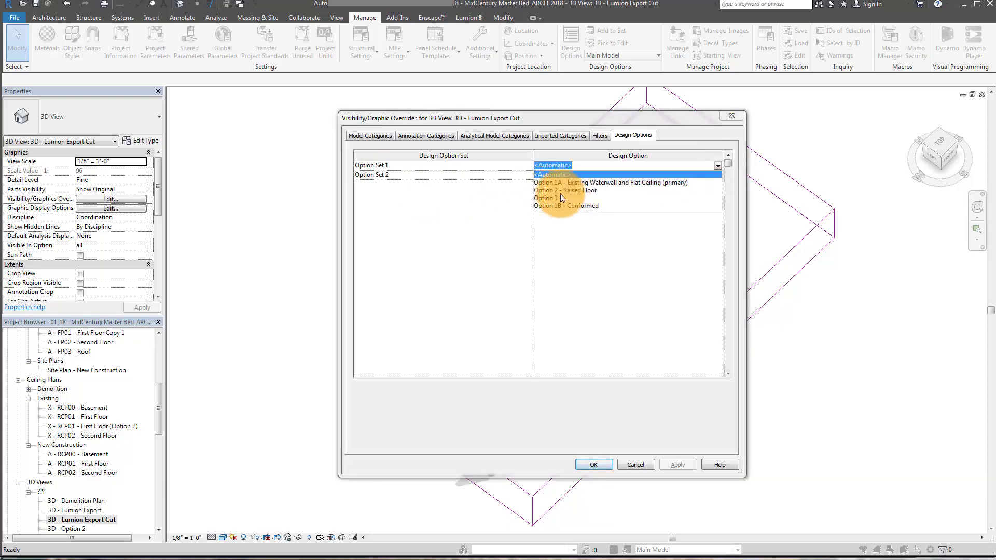
pyautogui.click(581, 190)
pyautogui.click(588, 470)
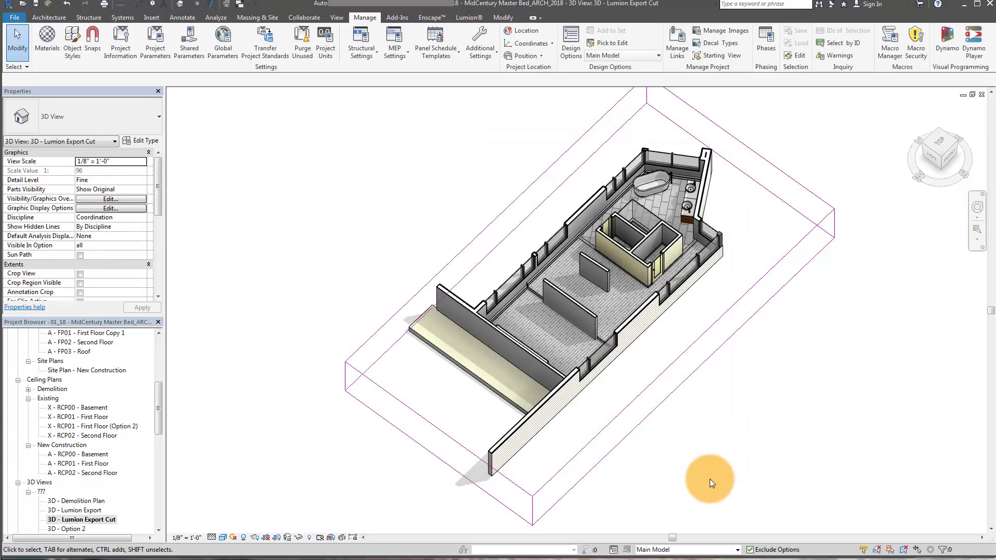
# Step: Examine the raised floor layout, freestanding walls and bathroom core in the 3D view, and check the active design option
pyautogui.scroll(2, 633, 323)
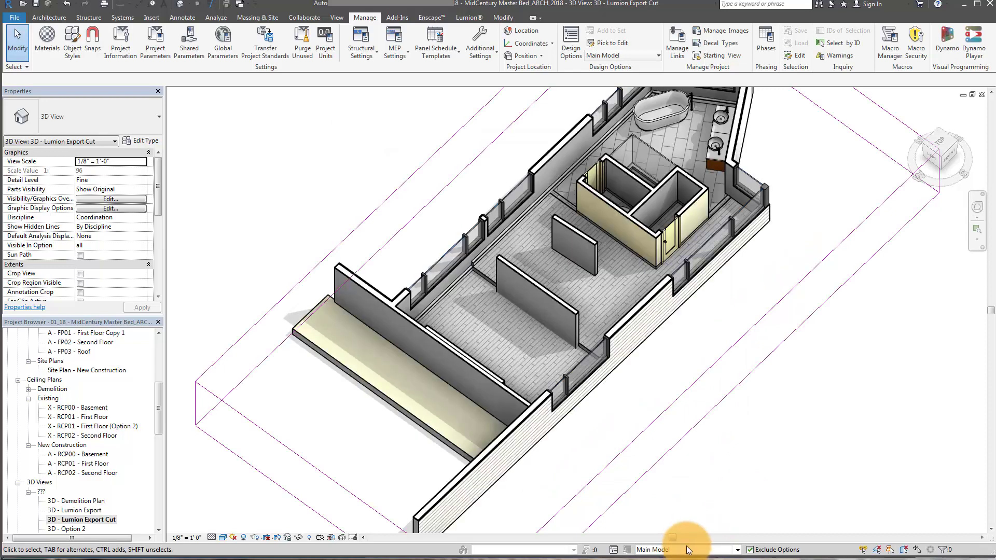
pyautogui.click(688, 550)
pyautogui.click(681, 548)
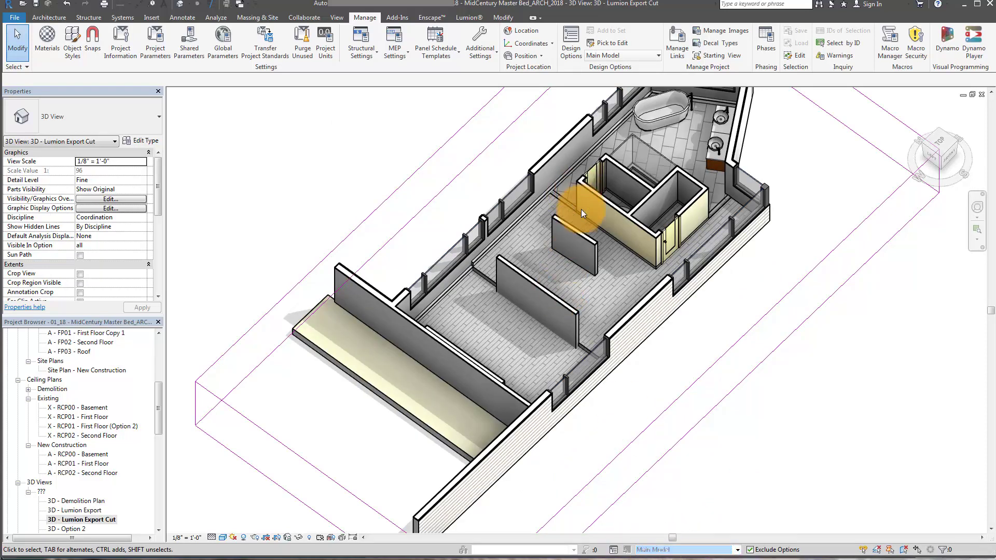
pyautogui.scroll(-2, 581, 210)
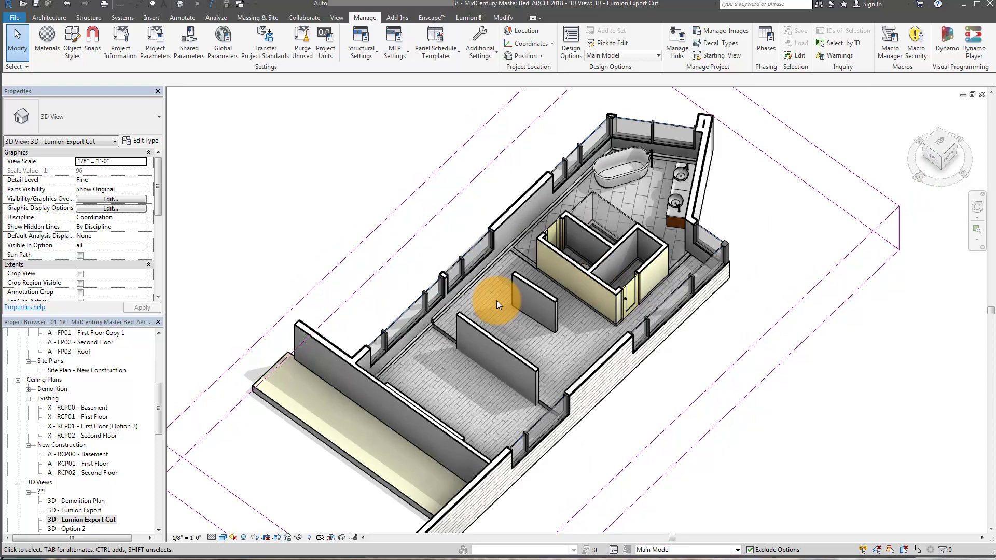
pyautogui.moveTo(637, 237); pyautogui.dragTo(678, 241, button='middle')
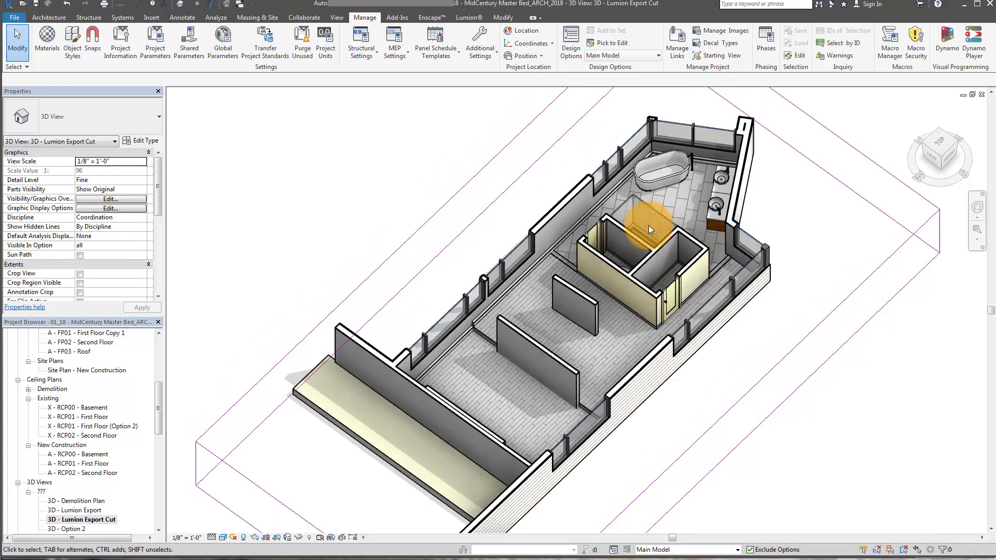
pyautogui.scroll(2, 629, 266)
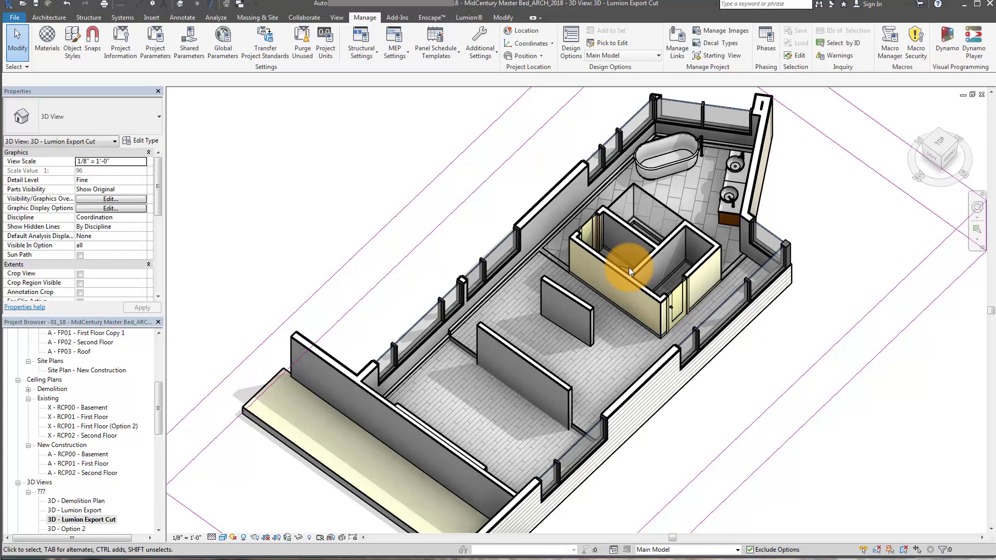
pyautogui.moveTo(652, 263); pyautogui.dragTo(662, 298, button='middle')
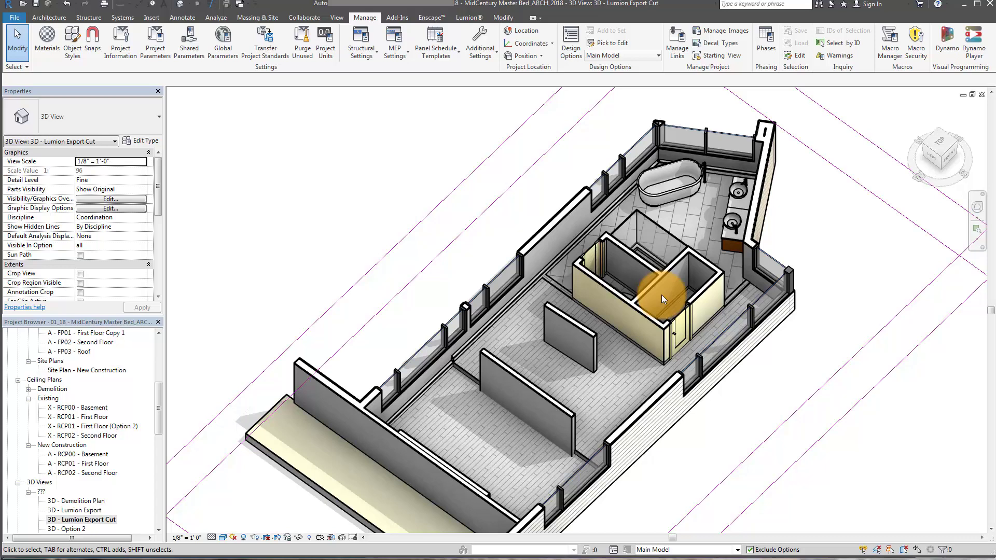
# Step: Open the 3D - Lumion Export view and examine the roofed exterior of the house
pyautogui.scroll(-5, 145, 404)
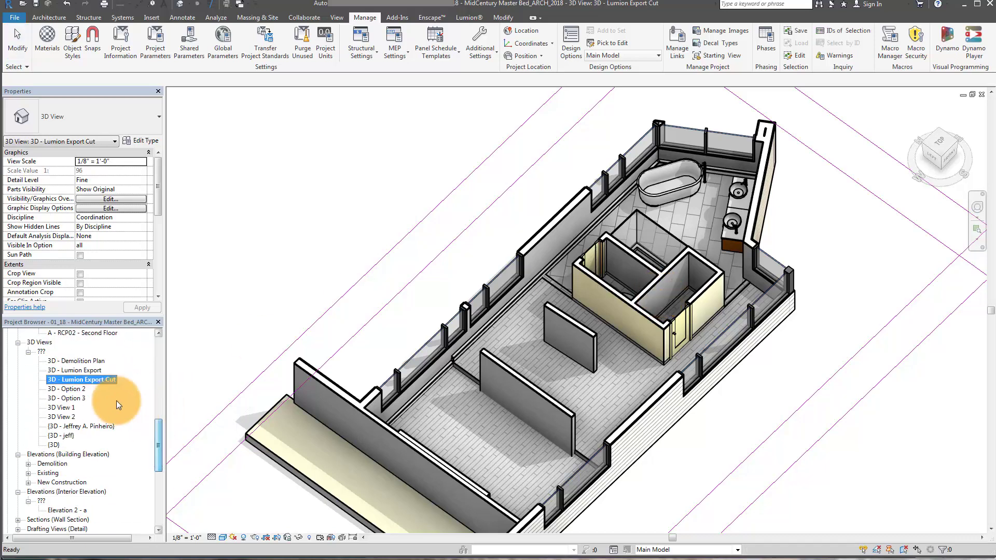
pyautogui.click(103, 372)
pyautogui.doubleClick(98, 371)
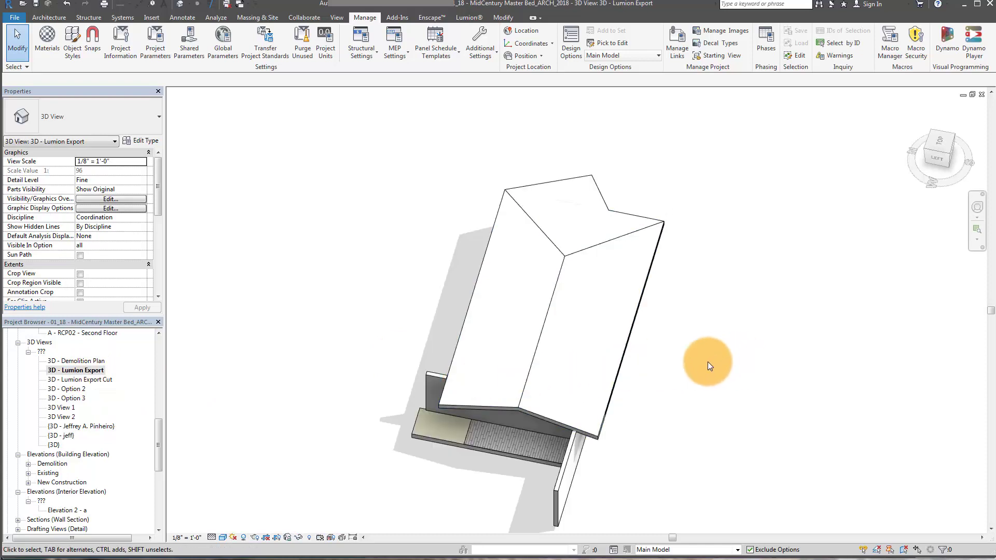
pyautogui.moveTo(708, 362)
pyautogui.keyDown('shift'); pyautogui.mouseDown(button='middle')
pyautogui.moveTo(580, 280)
pyautogui.moveTo(702, 356)
pyautogui.mouseUp(button='middle'); pyautogui.keyUp('shift')
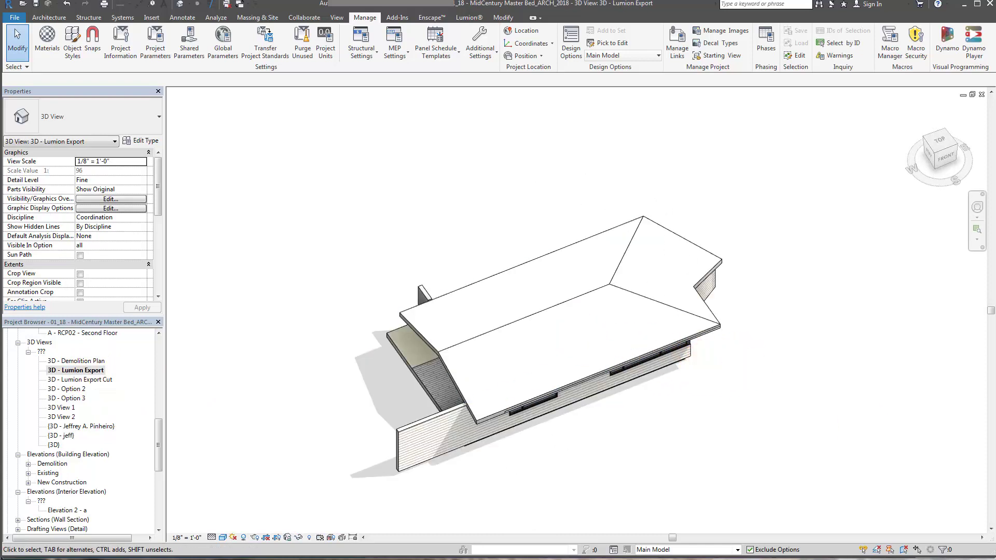
# Step: Open the 3D - Lumion Export Cut view and examine the bathroom fixtures and core walls without the roof
pyautogui.doubleClick(89, 379)
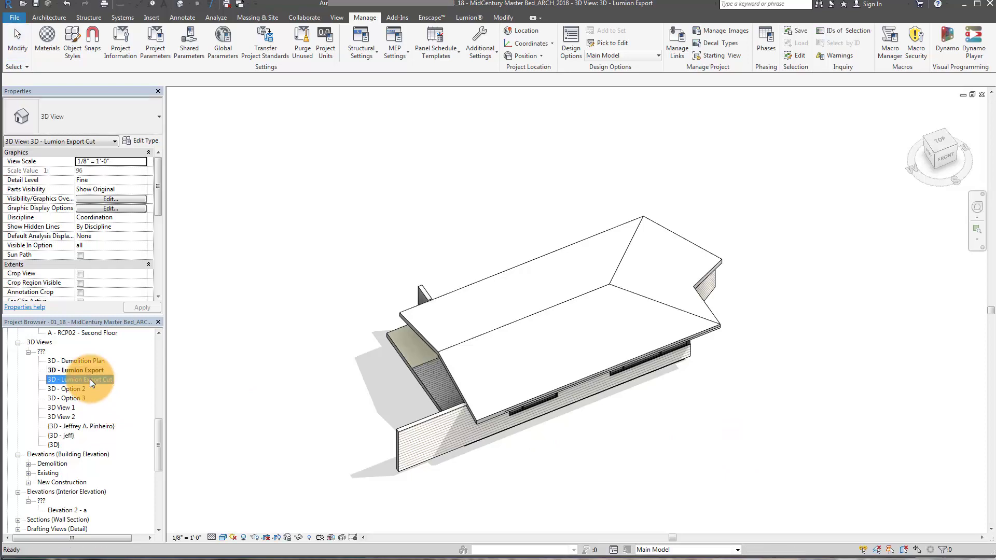
pyautogui.keyDown('shift'); pyautogui.moveTo(667, 416); pyautogui.dragTo(696, 382, button='middle'); pyautogui.keyUp('shift')
pyautogui.scroll(3, 768, 175)
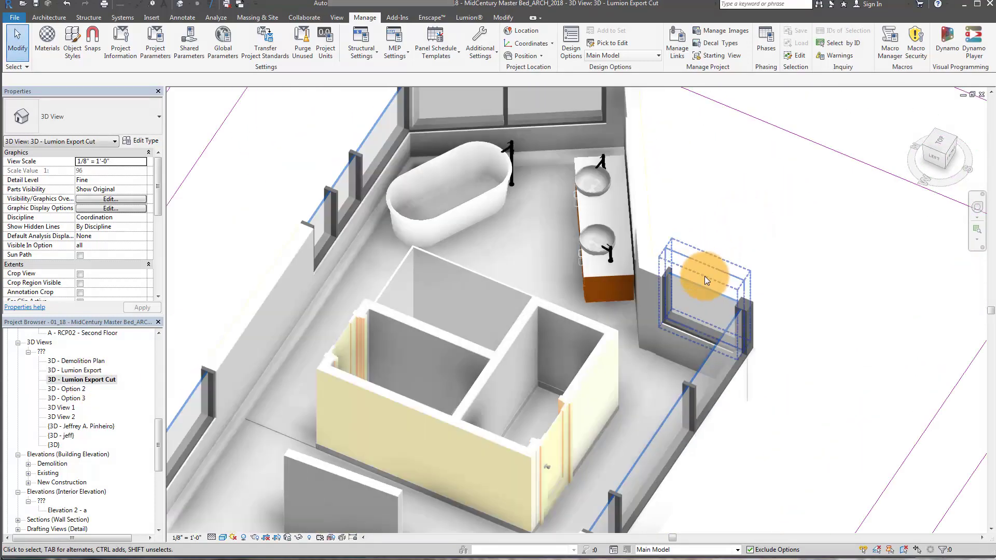
pyautogui.moveTo(778, 281); pyautogui.dragTo(820, 275, button='middle')
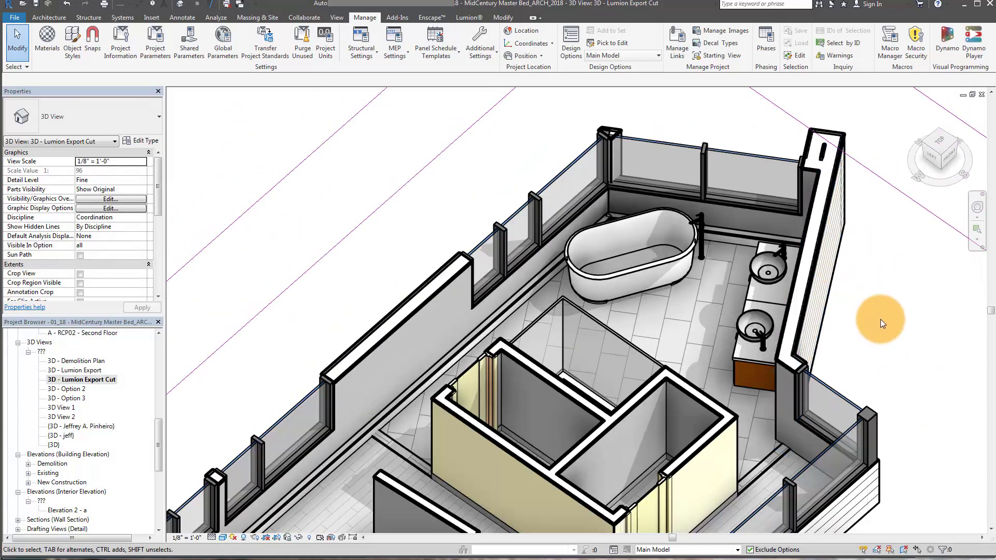
pyautogui.scroll(-1, 882, 339)
pyautogui.moveTo(882, 339); pyautogui.dragTo(870, 328, button='middle')
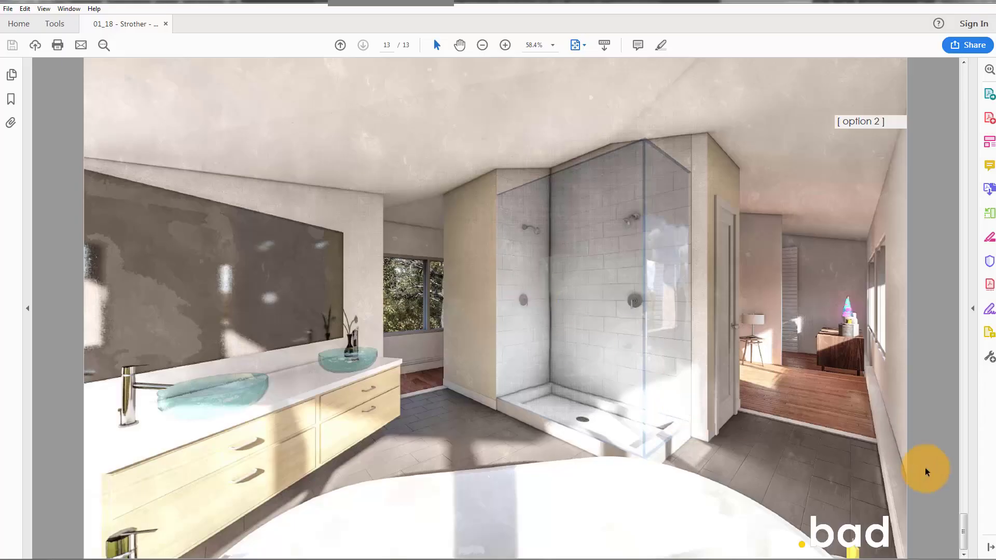
# Step: Review the Option 2 renderings in the PDF presentation back to the furnished plan on page 7, and return to Revit
pyautogui.scroll(6, 859, 470)
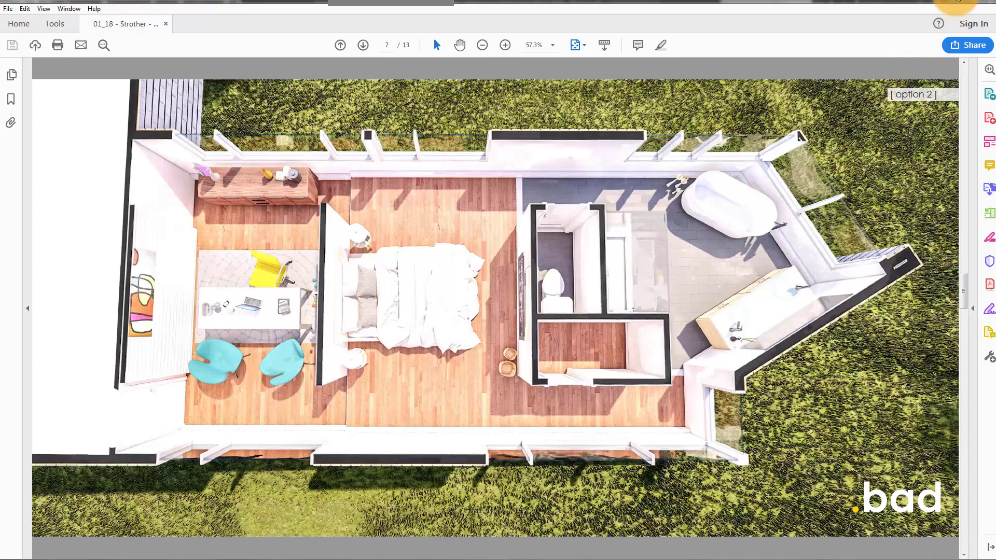
pyautogui.click(964, 1)
pyautogui.moveTo(644, 299); pyautogui.dragTo(630, 260, button='middle')
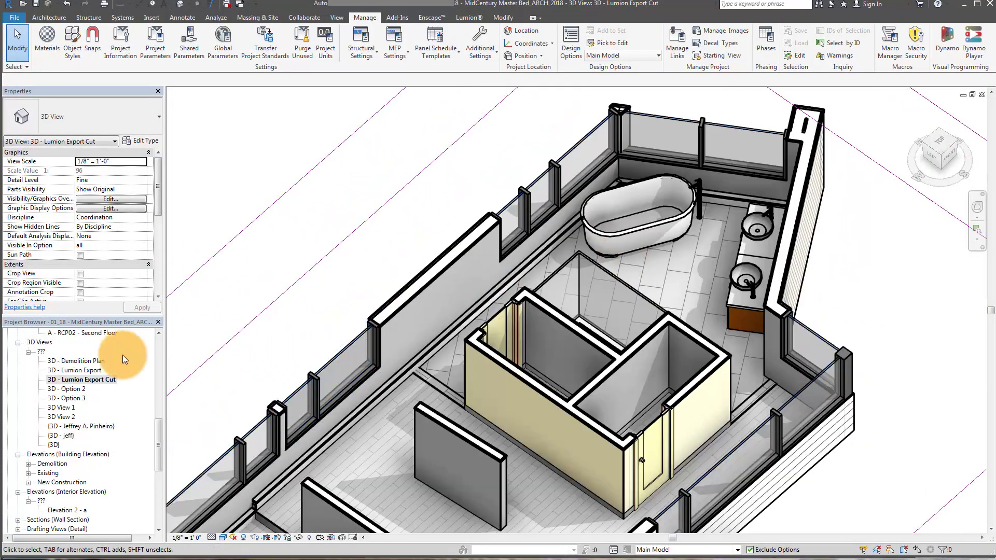
# Step: Compare the full house in 3D - Lumion Export with the roofless model in 3D - Lumion Export Cut
pyautogui.doubleClick(75, 370)
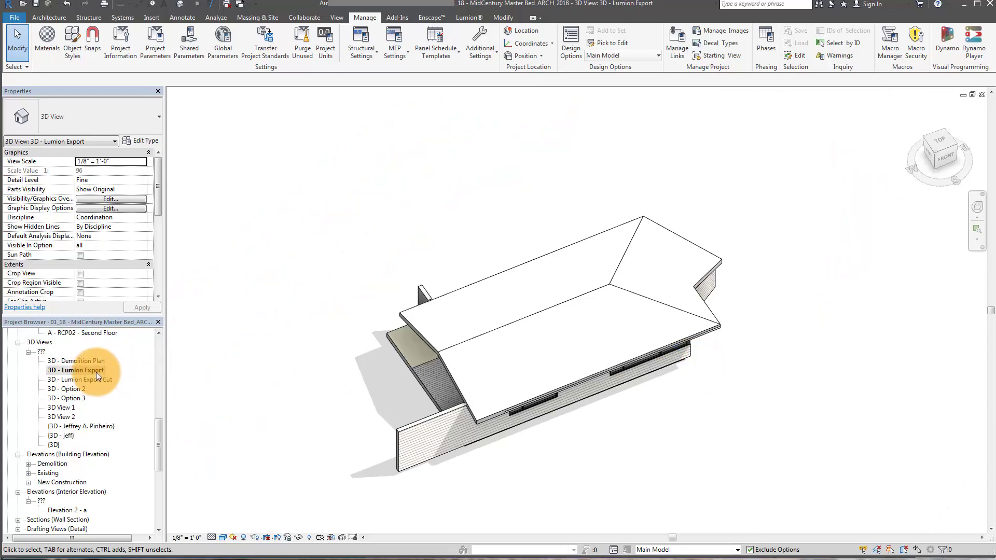
pyautogui.keyDown('shift'); pyautogui.moveTo(363, 294); pyautogui.dragTo(217, 375, button='middle'); pyautogui.keyUp('shift')
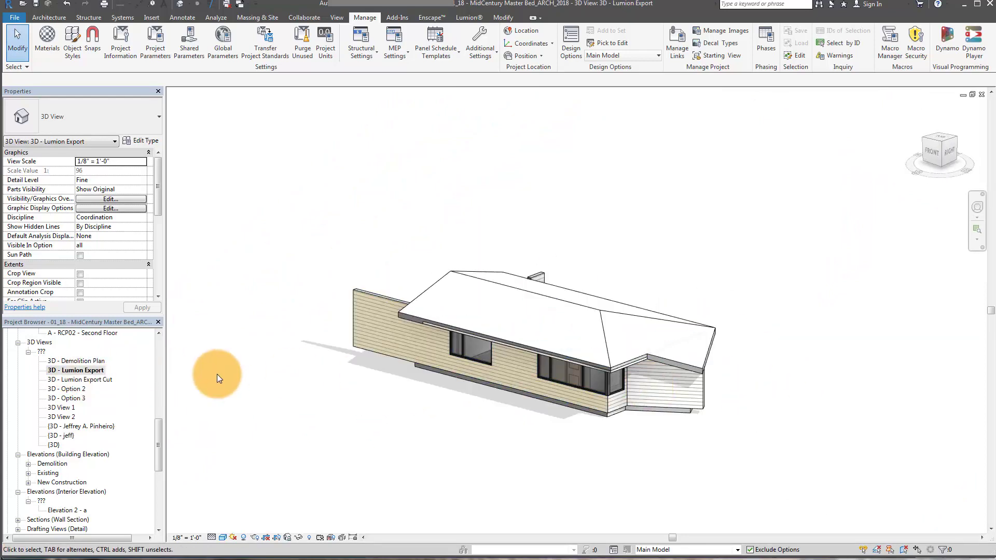
pyautogui.doubleClick(83, 380)
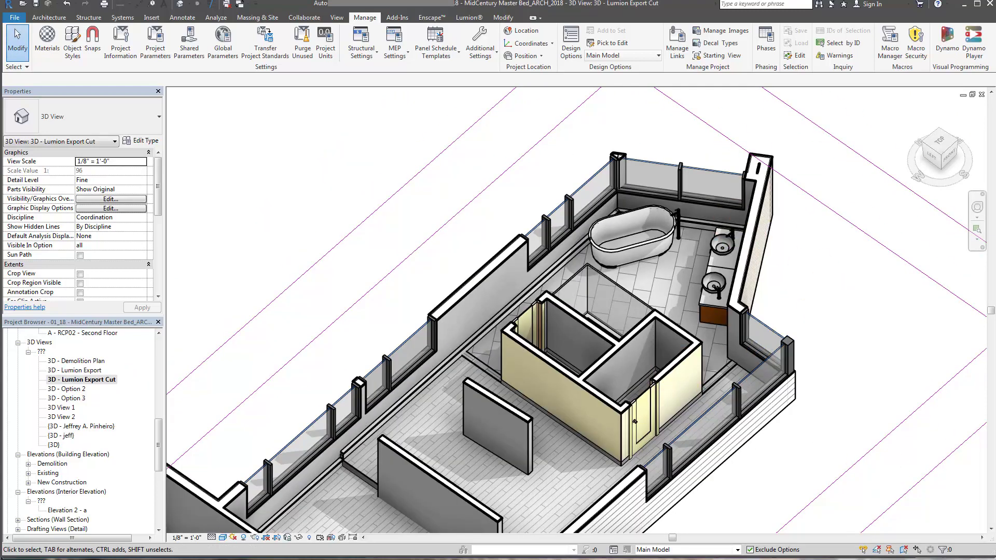
# Step: Switch to the project's Lumion folder in the file explorer and review the full and cut DAE exports of each option
pyautogui.hotkey('alt', 'Tab')
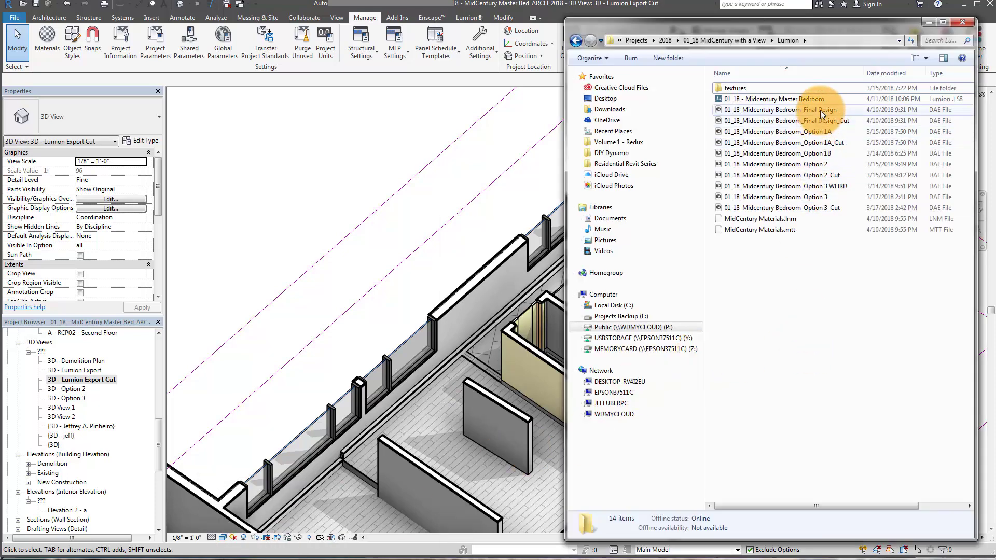
pyautogui.click(832, 121)
pyautogui.click(836, 142)
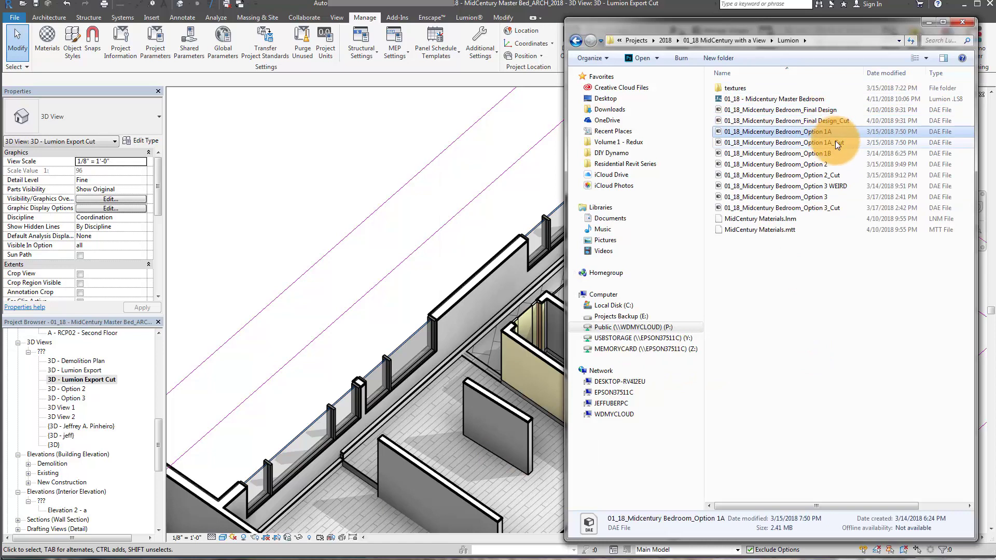
pyautogui.click(851, 132)
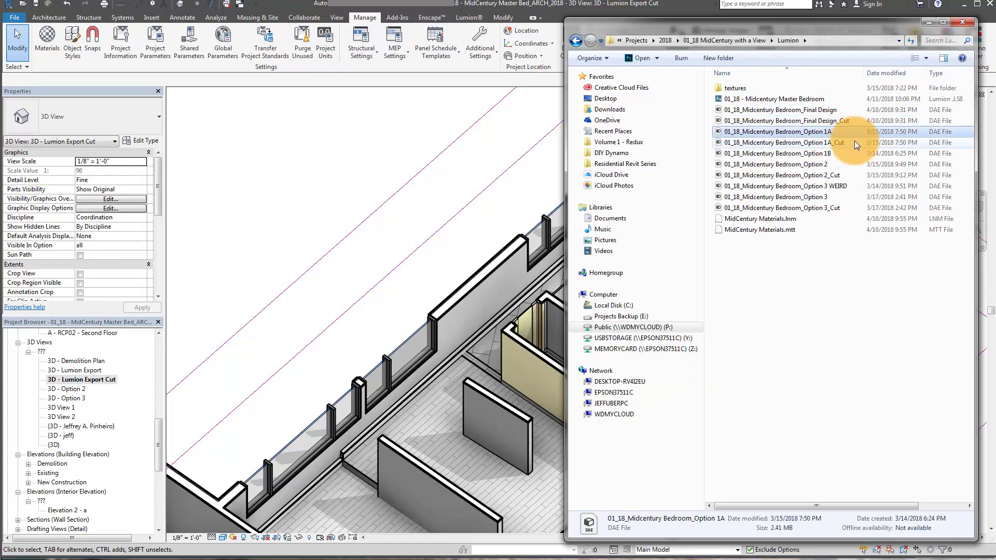
pyautogui.click(854, 141)
pyautogui.click(851, 153)
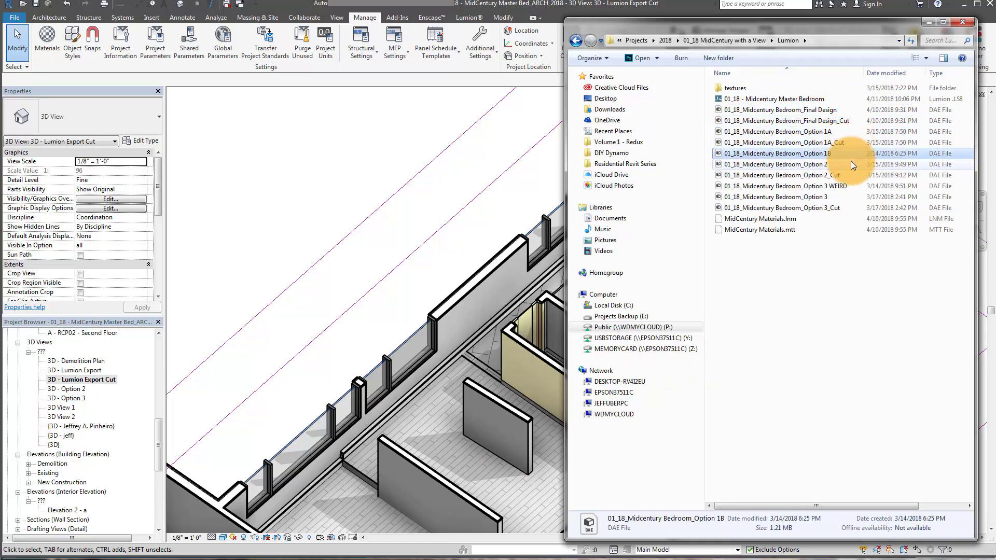
pyautogui.click(851, 164)
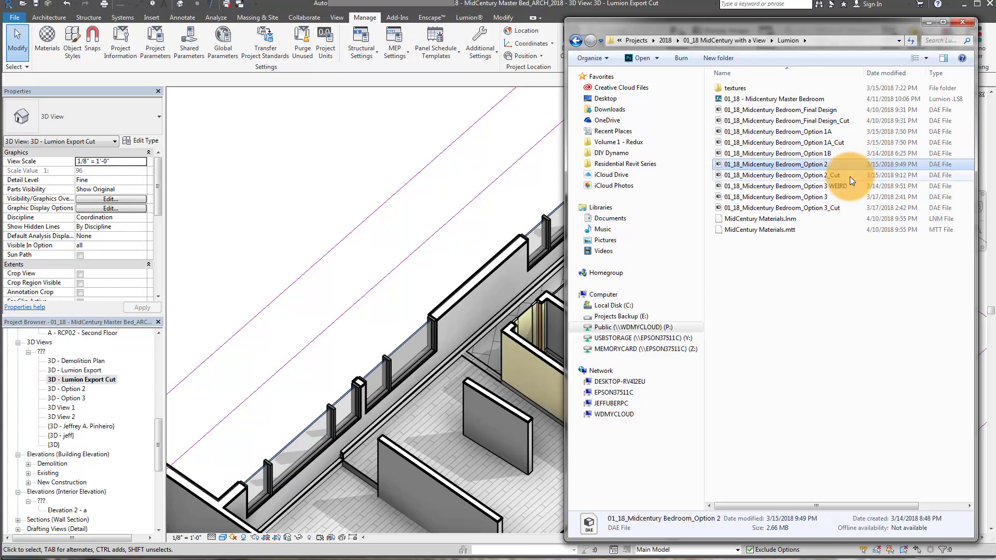
pyautogui.click(850, 176)
pyautogui.click(850, 188)
pyautogui.click(850, 198)
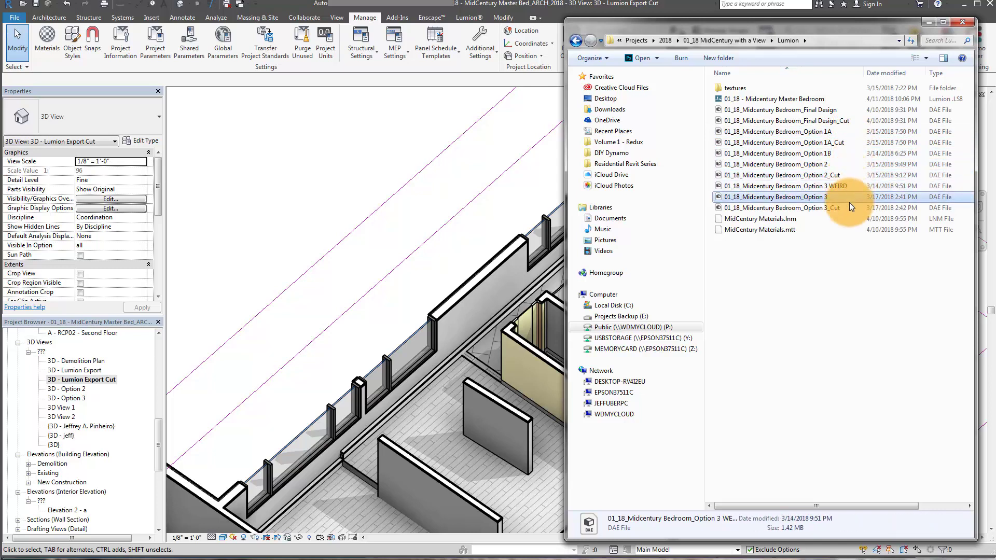
pyautogui.click(847, 208)
pyautogui.click(846, 275)
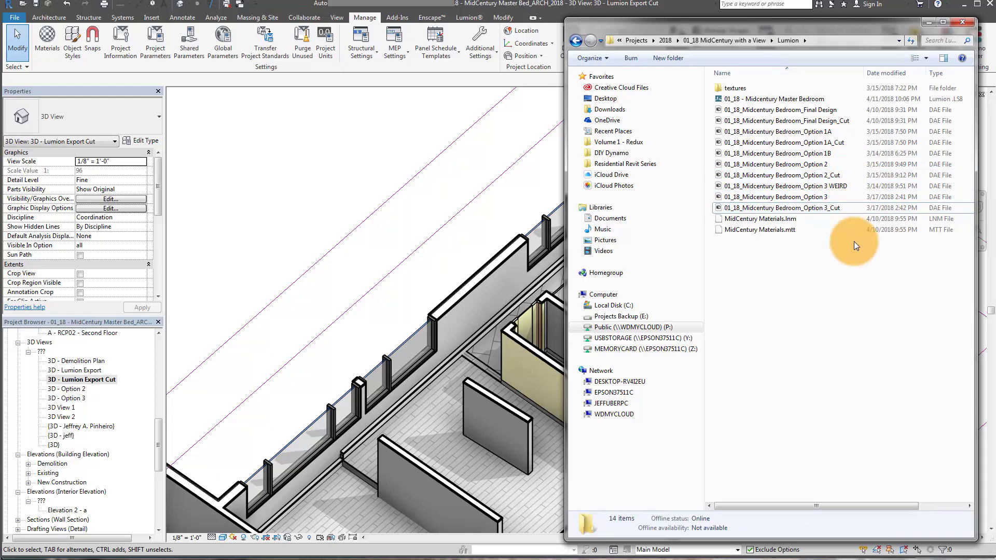
pyautogui.click(929, 23)
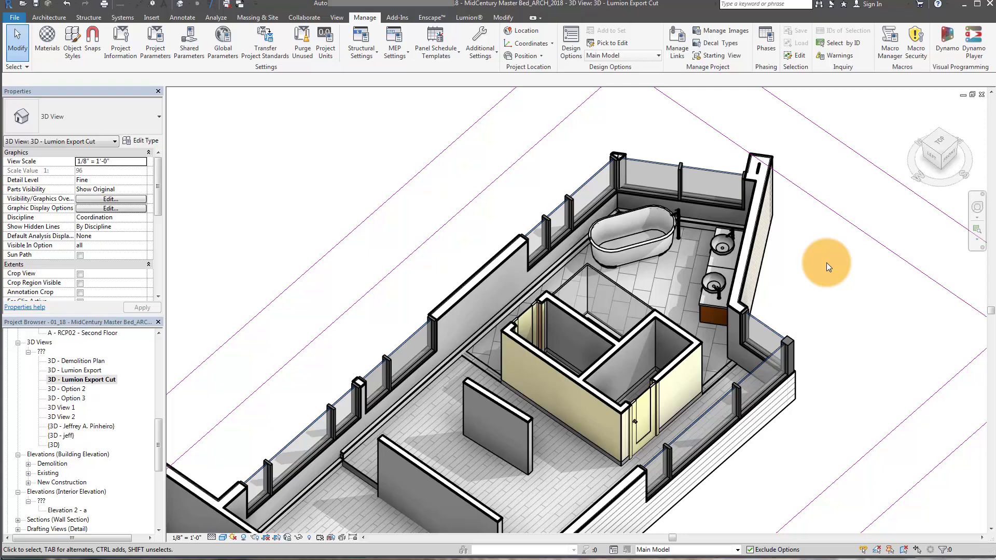
# Step: Switch to Lumion and look over the office interior and the wooded surroundings of the house
pyautogui.hotkey('alt', 'Tab')
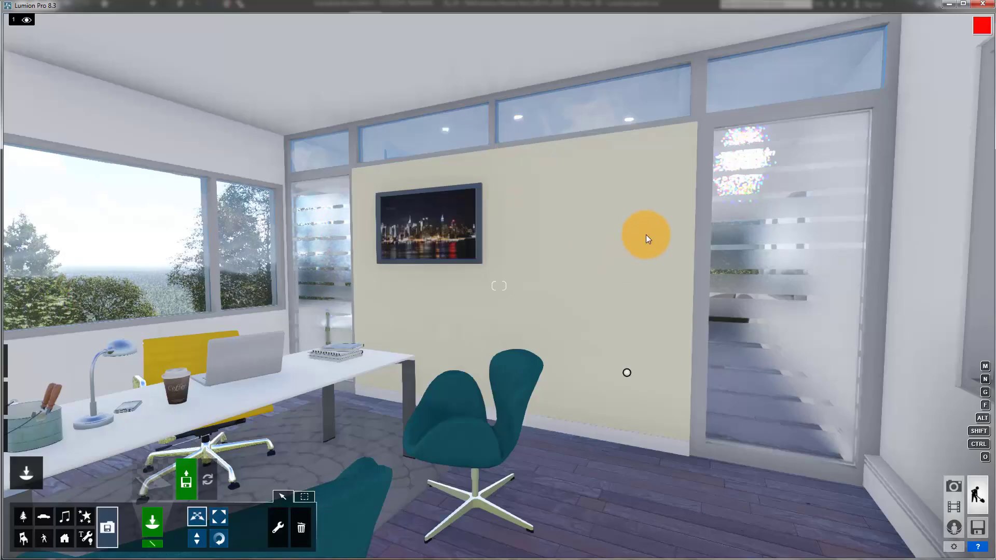
pyautogui.press('w')
pyautogui.moveTo(649, 254)
pyautogui.mouseDown(button='right')
pyautogui.moveTo(633, 259)
pyautogui.moveTo(641, 268)
pyautogui.moveTo(623, 254)
pyautogui.moveTo(691, 253)
pyautogui.moveTo(645, 254)
pyautogui.moveTo(634, 237)
pyautogui.moveTo(652, 255)
pyautogui.mouseUp(button='right')
pyautogui.press('s')
pyautogui.press('q')
pyautogui.press('s')
pyautogui.press('q')
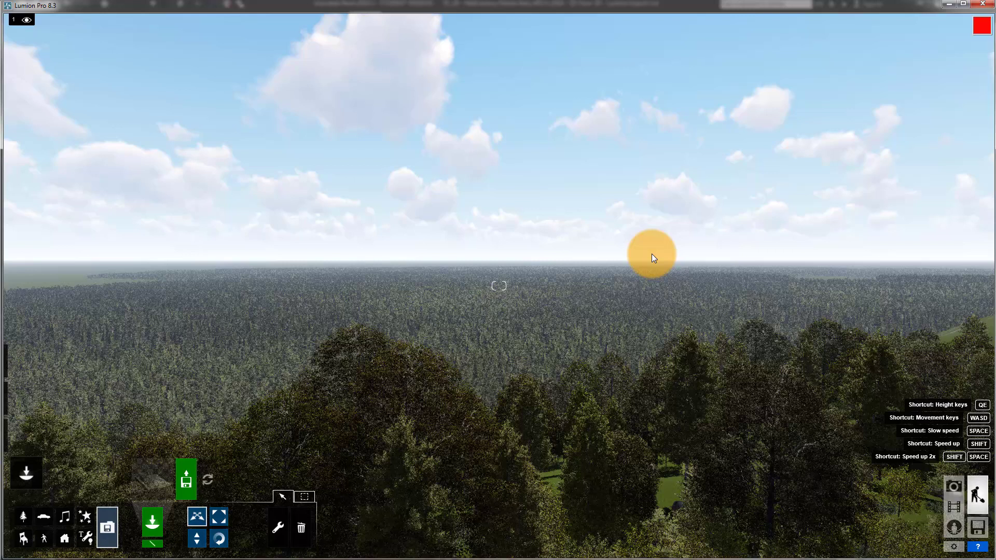
# Step: Return to the saved interior camera position 1 and look around the office towards the television wall
pyautogui.hotkey('shift', '1')
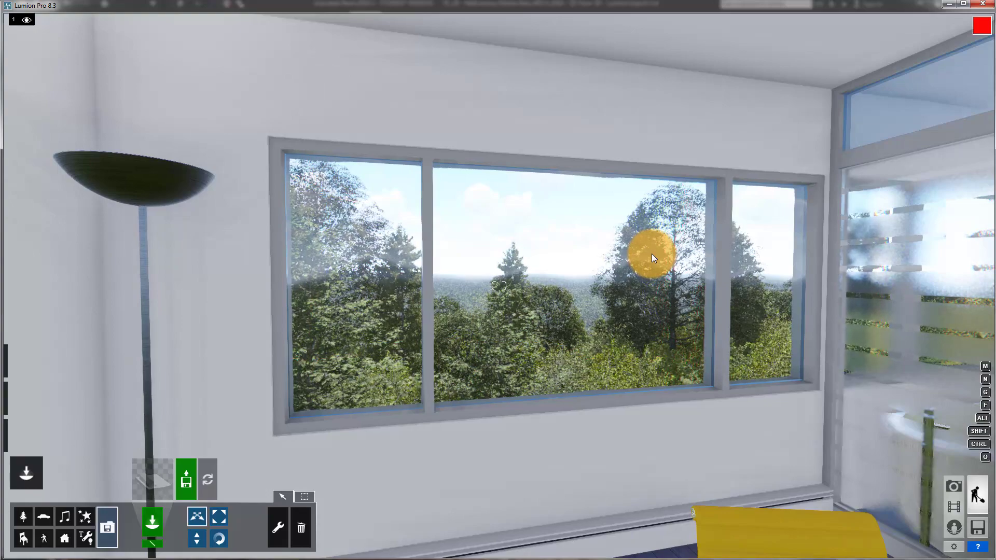
pyautogui.moveTo(715, 232); pyautogui.dragTo(714, 232, button='right')
pyautogui.press('s')
pyautogui.moveTo(699, 232)
pyautogui.mouseDown(button='right')
pyautogui.moveTo(714, 234)
pyautogui.moveTo(704, 230)
pyautogui.mouseUp(button='right')
pyautogui.press('s')
pyautogui.moveTo(605, 356); pyautogui.dragTo(622, 365, button='right')
# Step: Select the imported house model and switch it to the 01_18_Midcentury Bedroom_Option 1A_Cut variation
pyautogui.click(204, 514)
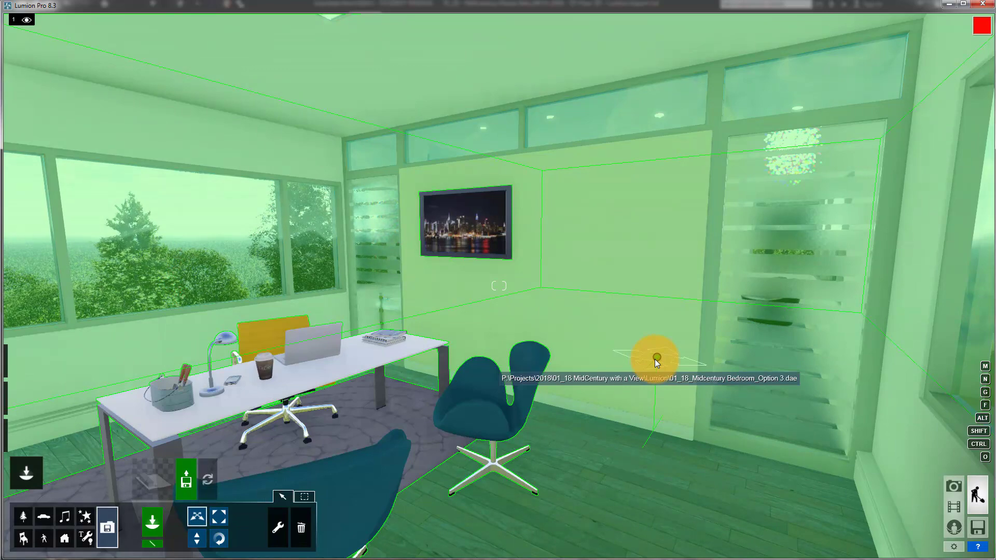
pyautogui.click(657, 358)
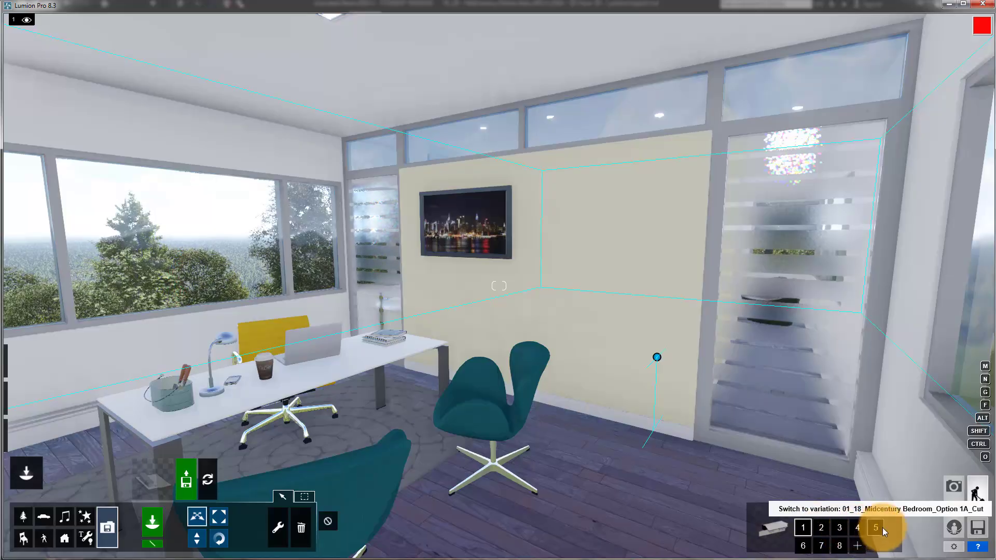
pyautogui.moveTo(861, 385); pyautogui.dragTo(853, 357, button='right')
pyautogui.press('s')
pyautogui.press('q')
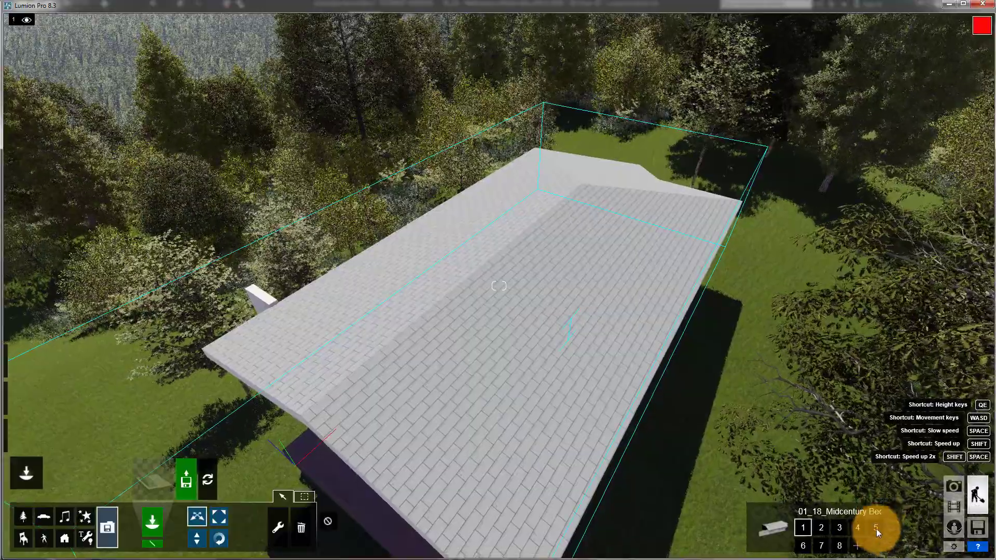
pyautogui.click(876, 528)
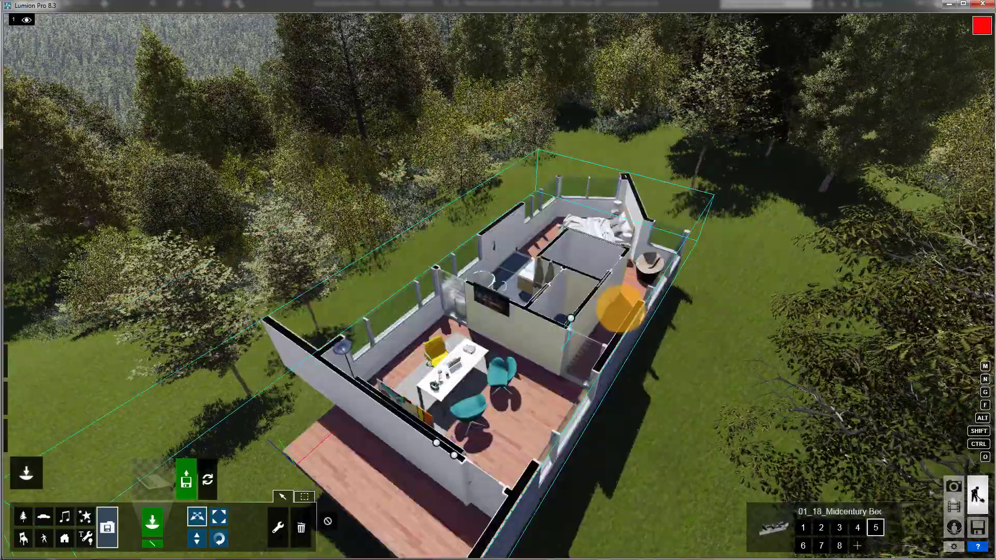
# Step: Examine the cut walls, frosted glass door, hallway and furnished rooms of the Option 1A_Cut model from above
pyautogui.press('w')
pyautogui.moveTo(621, 309)
pyautogui.mouseDown(button='right')
pyautogui.moveTo(655, 305)
pyautogui.moveTo(638, 275)
pyautogui.moveTo(624, 307)
pyautogui.mouseUp(button='right')
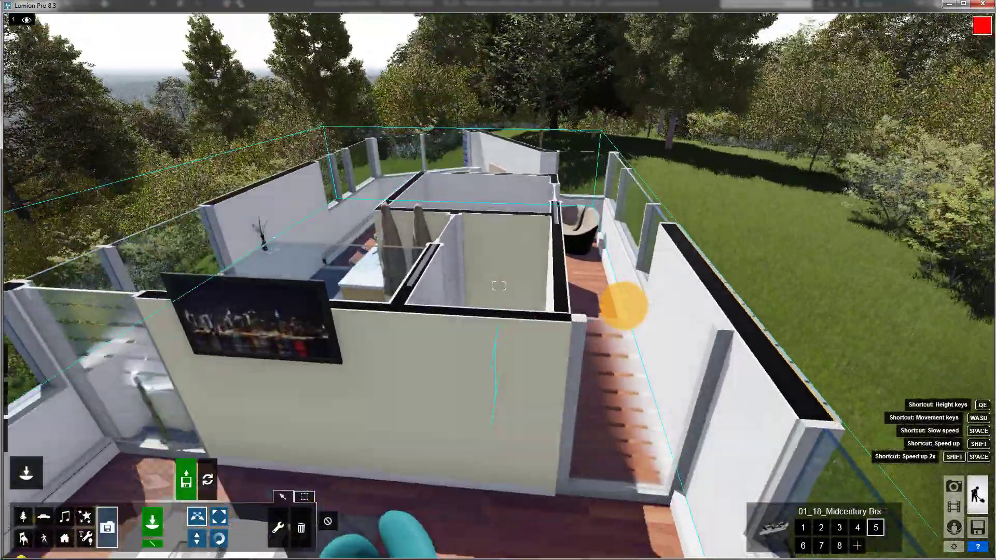
pyautogui.press('w')
pyautogui.moveTo(498, 286); pyautogui.dragTo(499, 286, button='right')
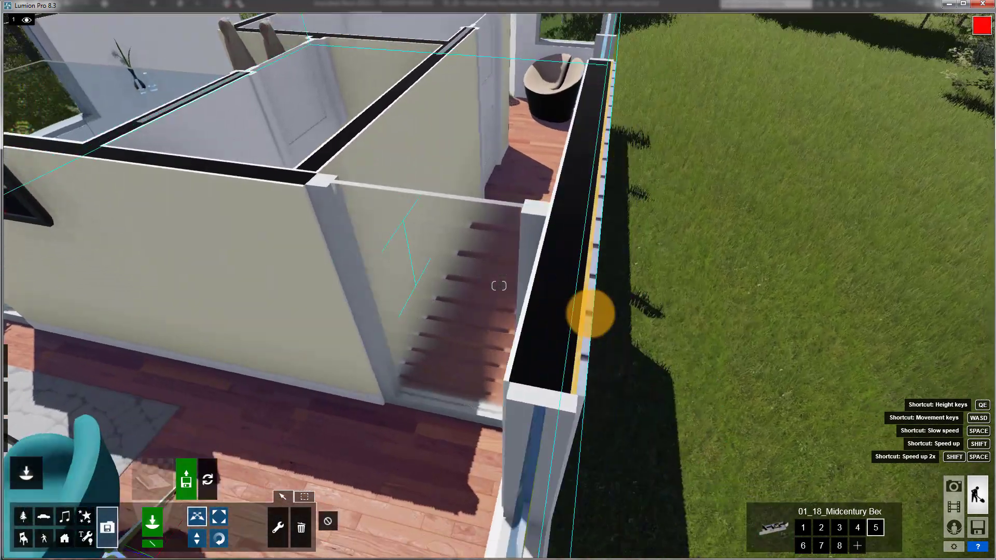
pyautogui.press('d')
pyautogui.moveTo(591, 314); pyautogui.dragTo(574, 334, button='right')
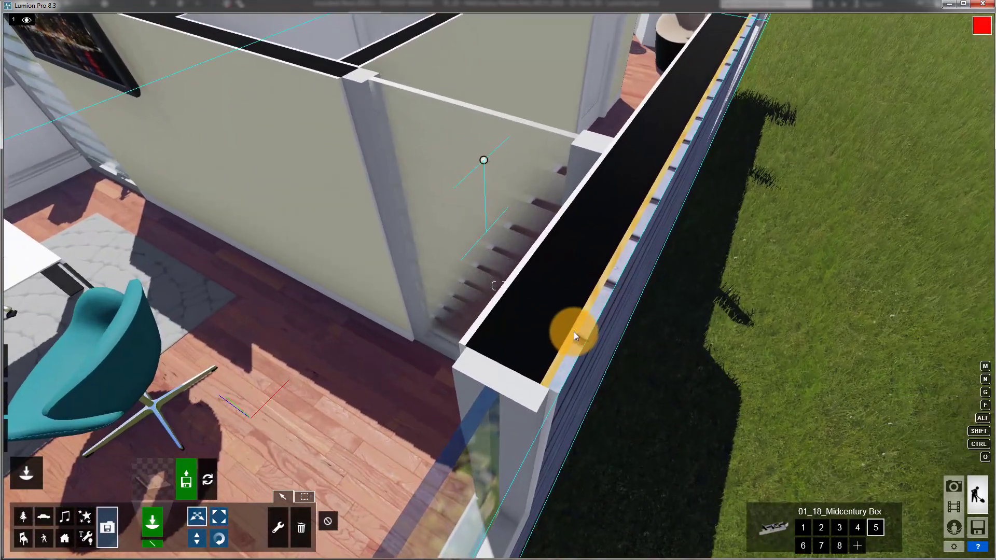
pyautogui.moveTo(483, 365)
pyautogui.mouseDown(button='right')
pyautogui.moveTo(478, 357)
pyautogui.moveTo(479, 366)
pyautogui.mouseUp(button='right')
pyautogui.press('s')
pyautogui.press('s')
pyautogui.press('w')
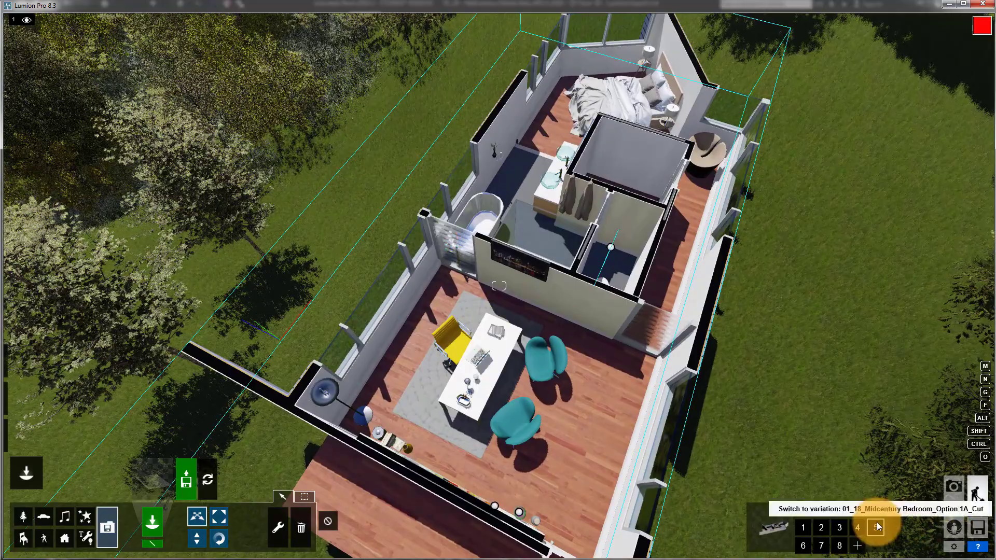
# Step: Compare the house model's Option 2_Cut, Option 3 WEIRD and number 8 variations, and switch back to Option 1A_Cut
pyautogui.click(821, 547)
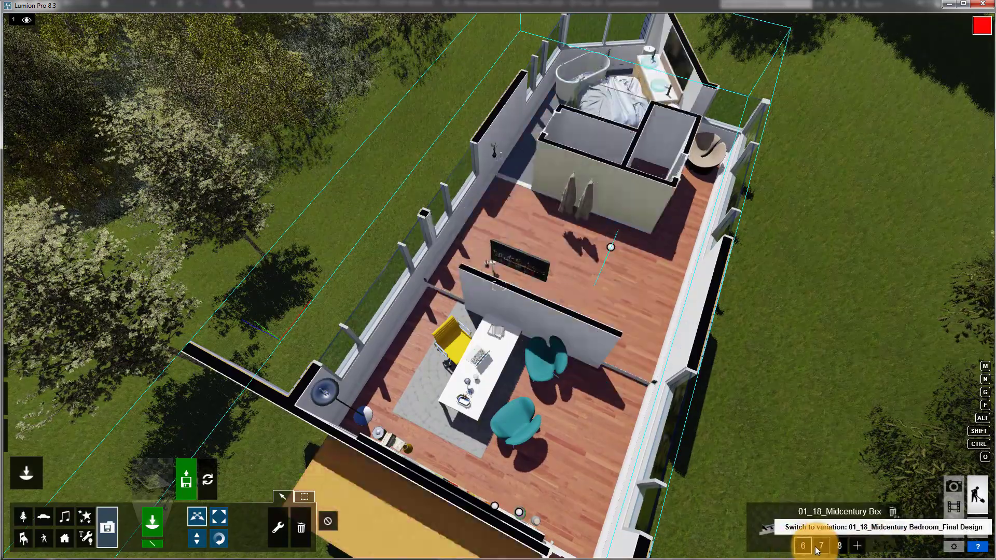
pyautogui.click(843, 549)
pyautogui.click(803, 546)
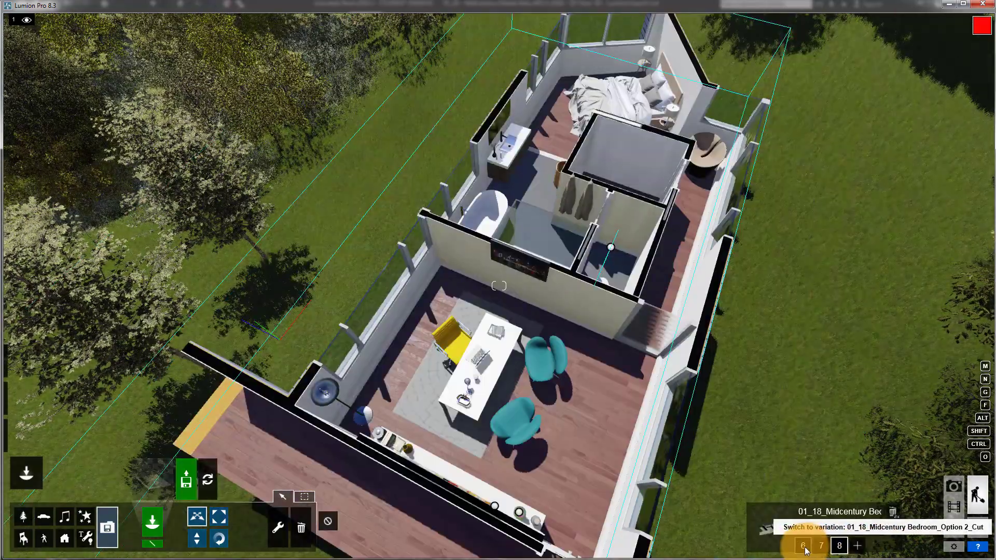
pyautogui.click(858, 528)
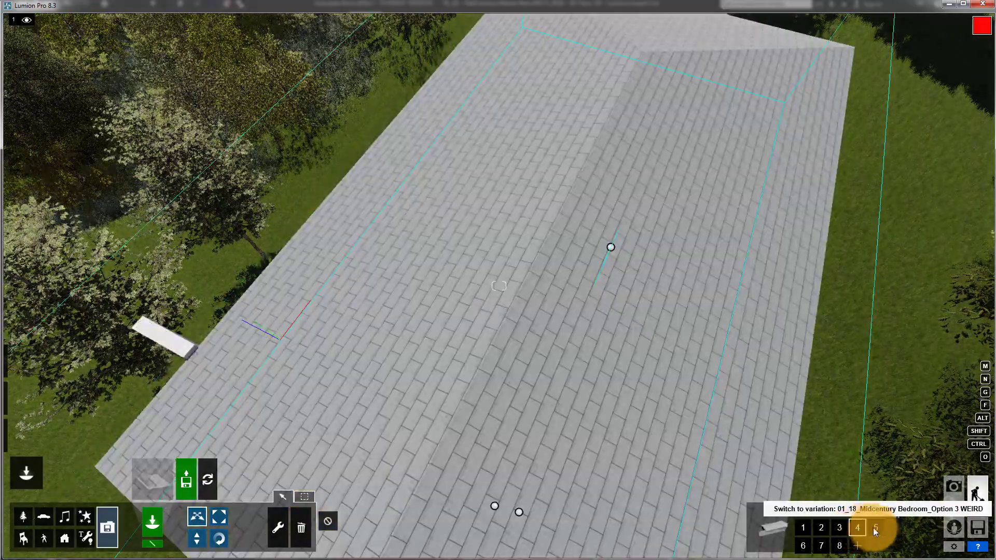
pyautogui.click(876, 530)
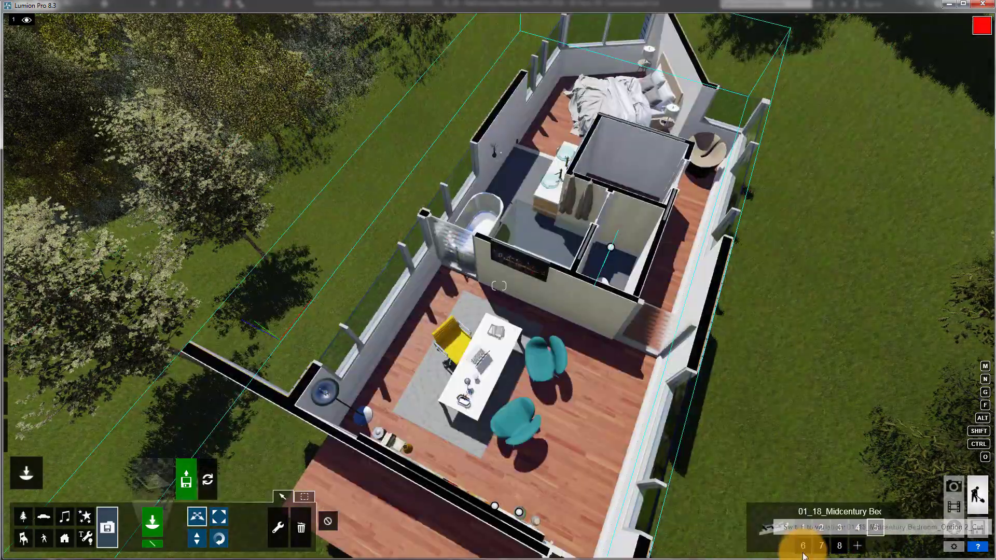
# Step: Compare the house model's Option 2_Cut and Final Design_Cut variations from above, and switch back to Option 2_Cut
pyautogui.moveTo(727, 415); pyautogui.dragTo(689, 363, button='right')
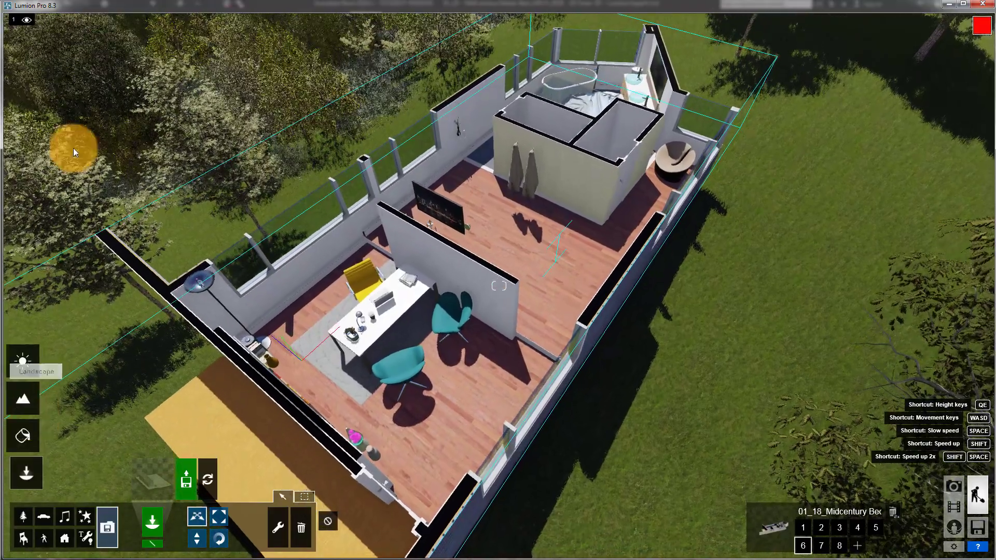
pyautogui.moveTo(30, 19)
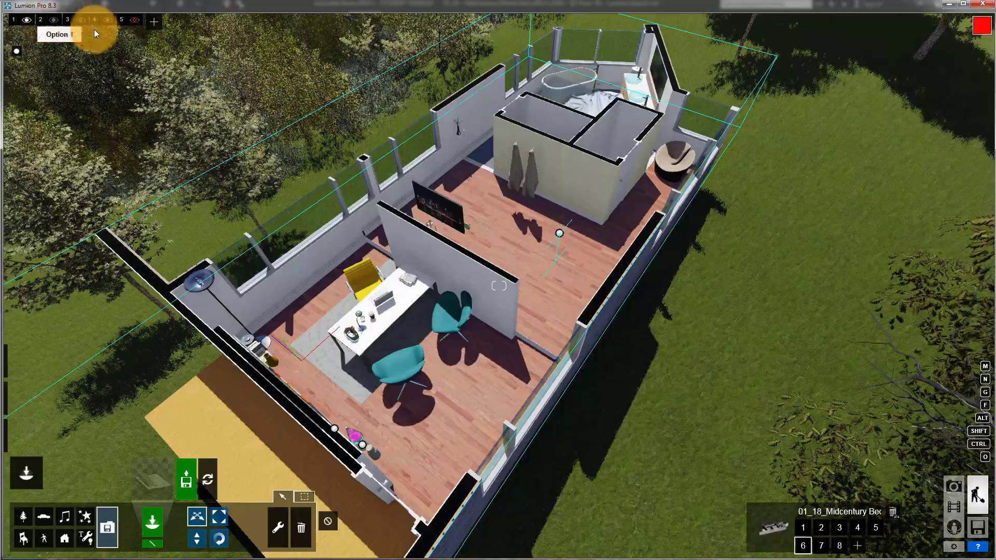
pyautogui.click(841, 546)
pyautogui.press('w')
pyautogui.moveTo(618, 349)
pyautogui.mouseDown(button='right')
pyautogui.moveTo(626, 336)
pyautogui.moveTo(611, 337)
pyautogui.moveTo(630, 345)
pyautogui.moveTo(621, 329)
pyautogui.moveTo(625, 356)
pyautogui.moveTo(612, 340)
pyautogui.moveTo(512, 334)
pyautogui.moveTo(607, 338)
pyautogui.moveTo(640, 411)
pyautogui.moveTo(647, 398)
pyautogui.mouseUp(button='right')
pyautogui.press('w')
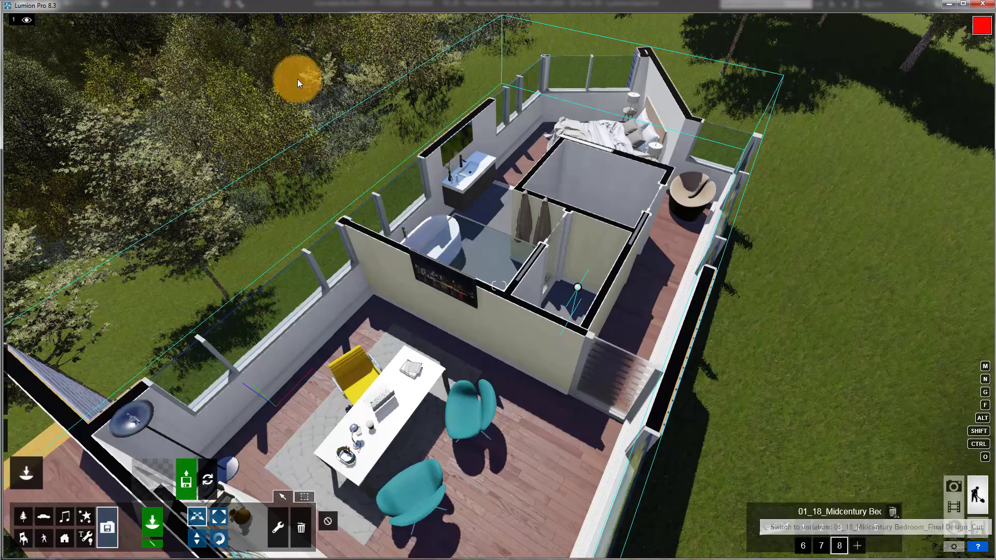
pyautogui.click(805, 547)
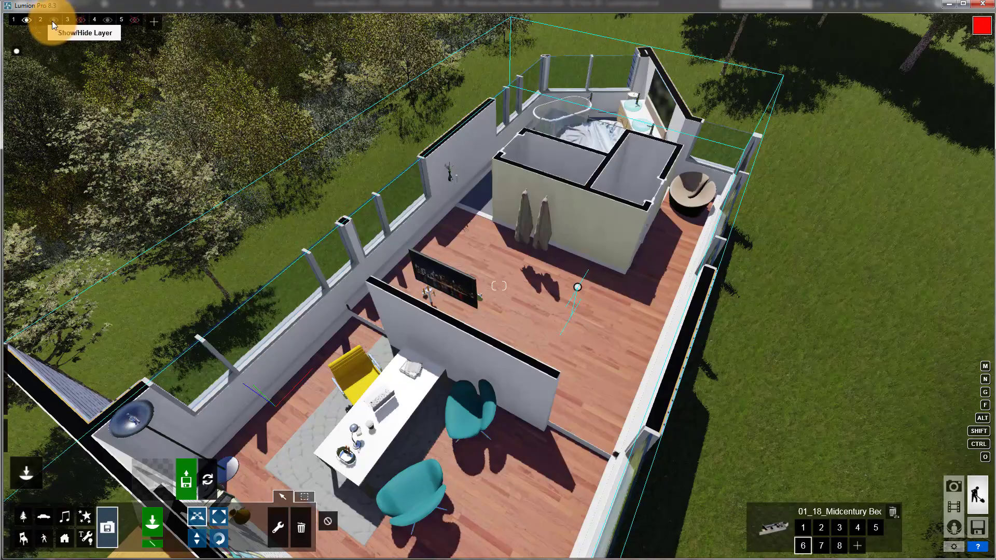
# Step: Hide the Option 1 furniture and show the Option 2 furniture by switching layer visibility
pyautogui.click(53, 20)
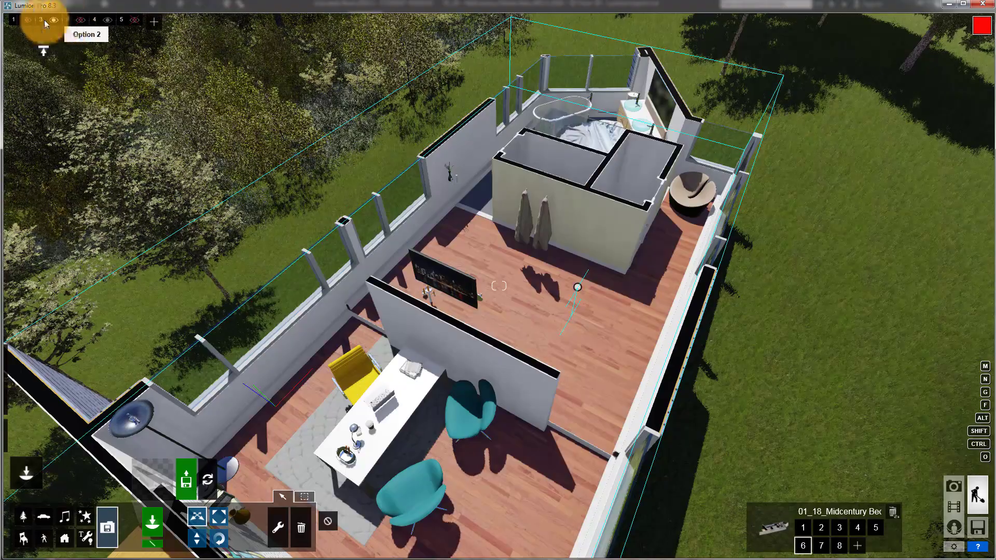
pyautogui.click(53, 20)
pyautogui.click(81, 20)
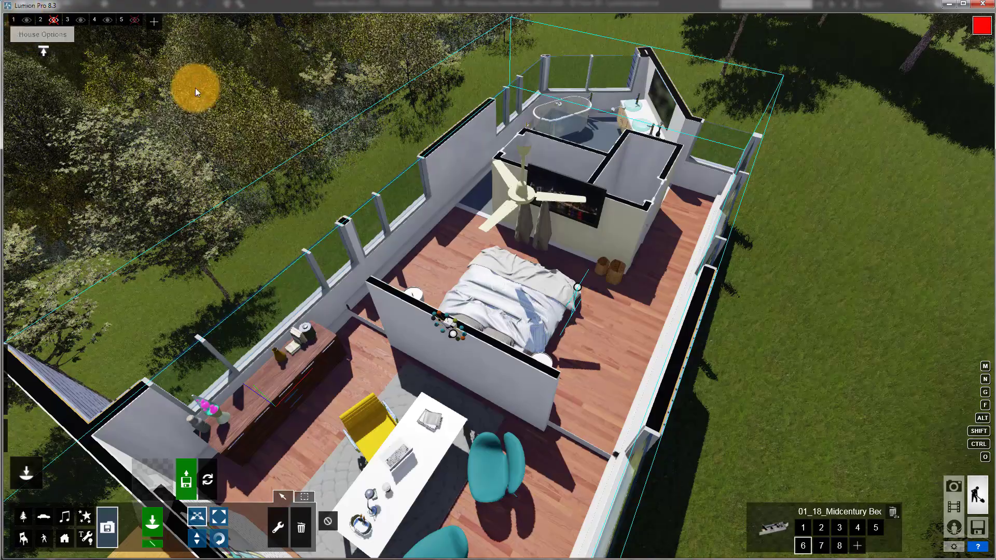
# Step: Switch to Photo mode and review the saved views Option 2 - Sink and Tub, Option 1 - Study View 2 and Option 2 - Bathroom 2
pyautogui.click(954, 488)
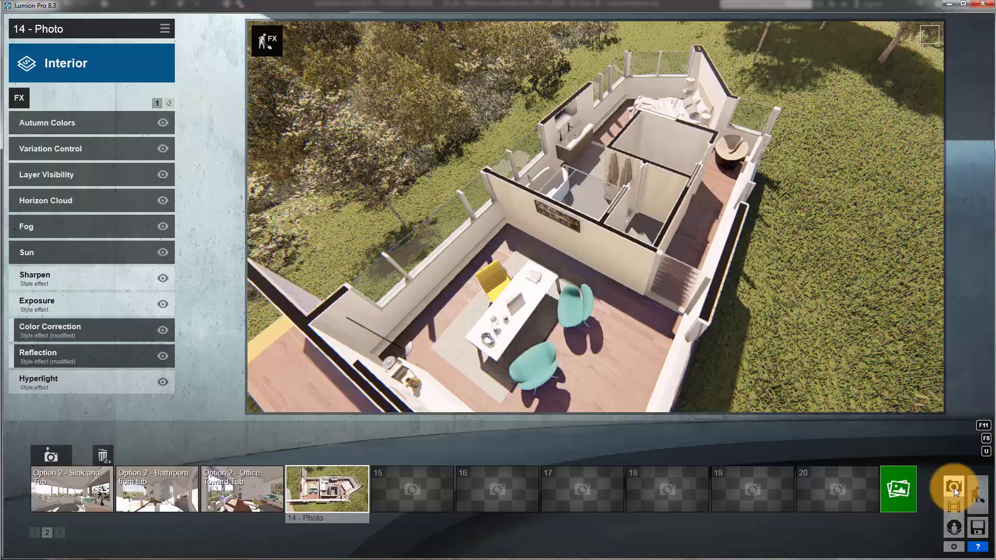
pyautogui.click(67, 496)
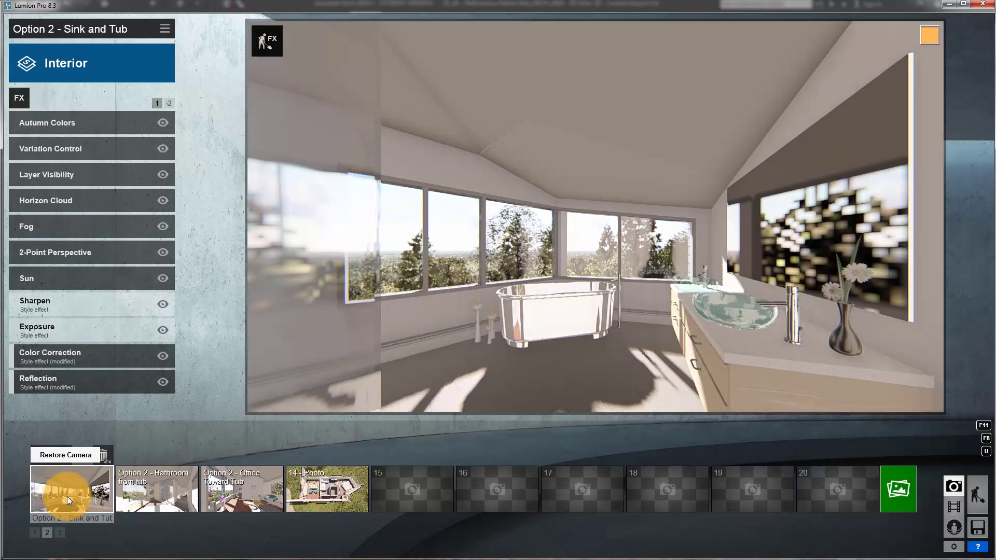
pyautogui.click(33, 533)
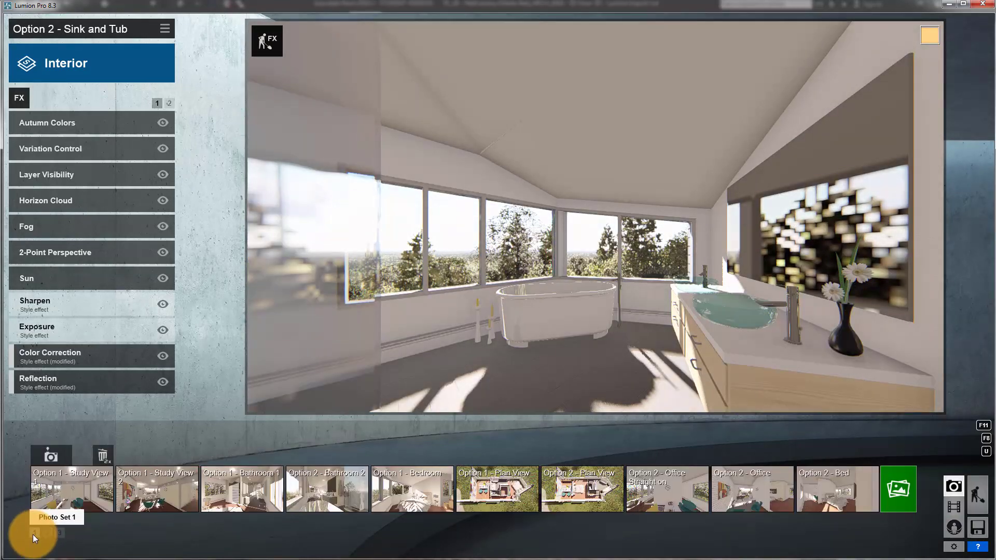
pyautogui.click(88, 486)
pyautogui.click(192, 490)
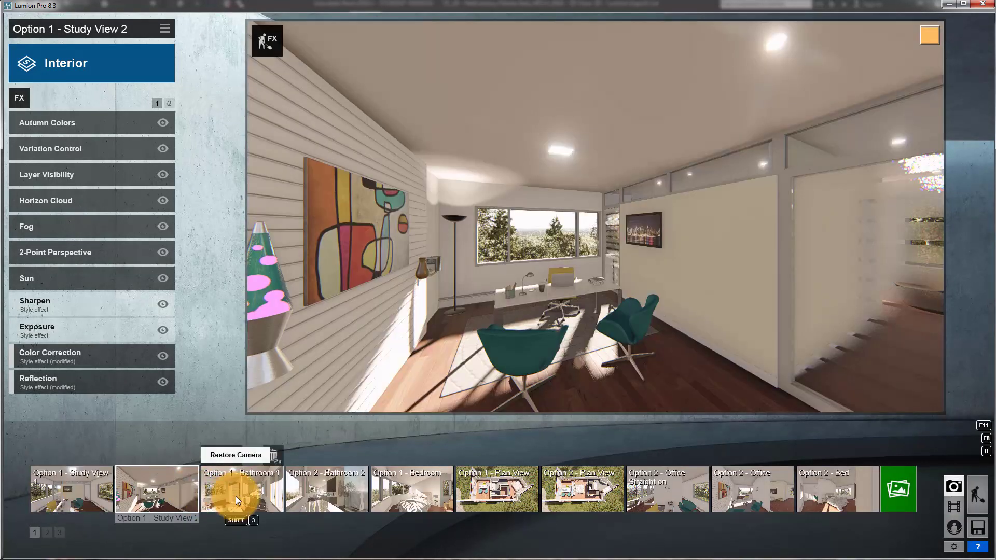
pyautogui.click(235, 496)
pyautogui.click(346, 487)
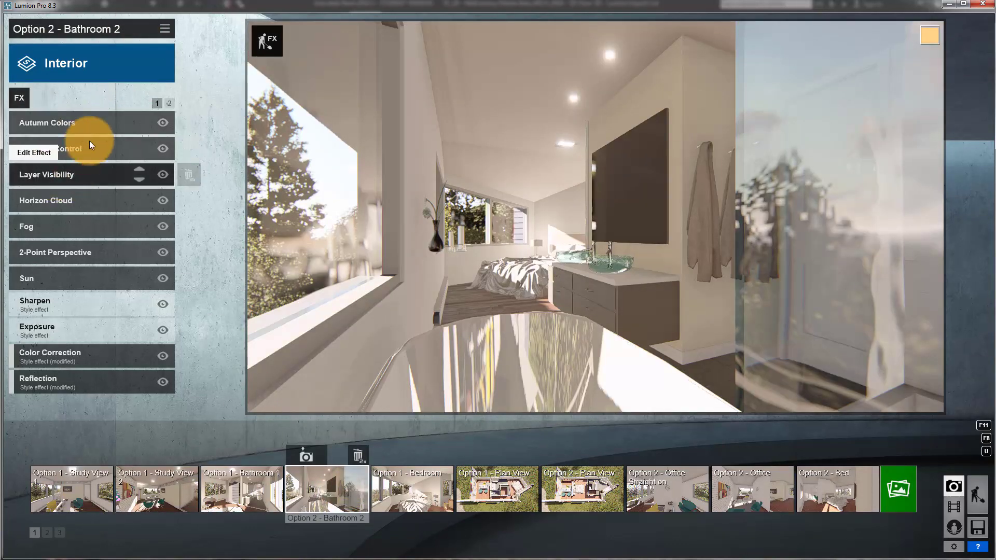
# Step: Examine the Layer Visibility and Variation Control effects of the Option 2 - Bathroom 2 photo
pyautogui.click(80, 170)
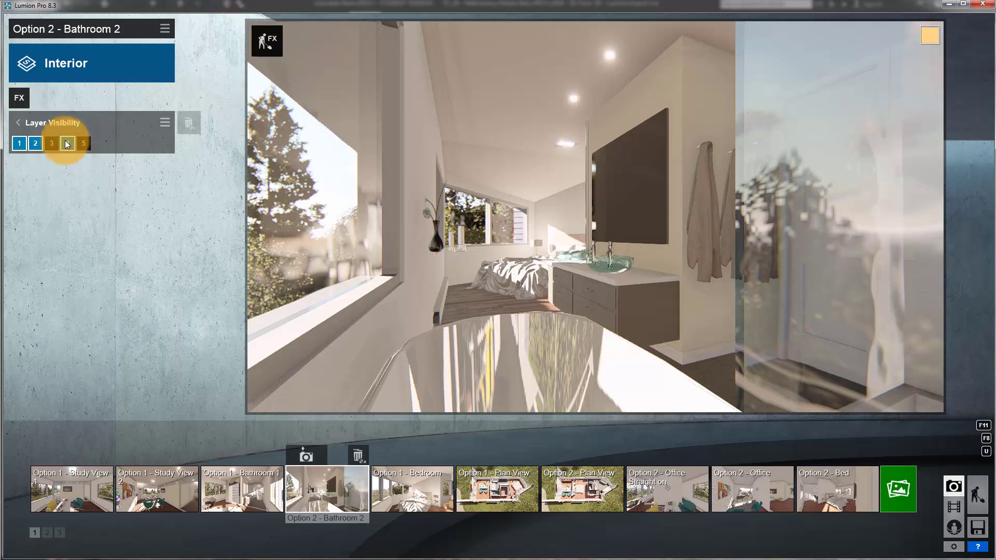
pyautogui.click(41, 125)
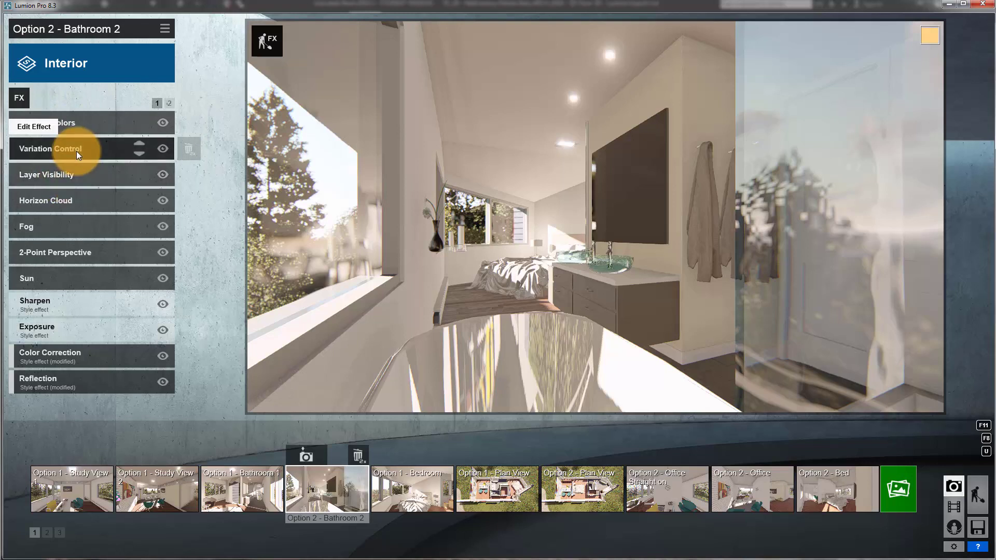
pyautogui.click(76, 150)
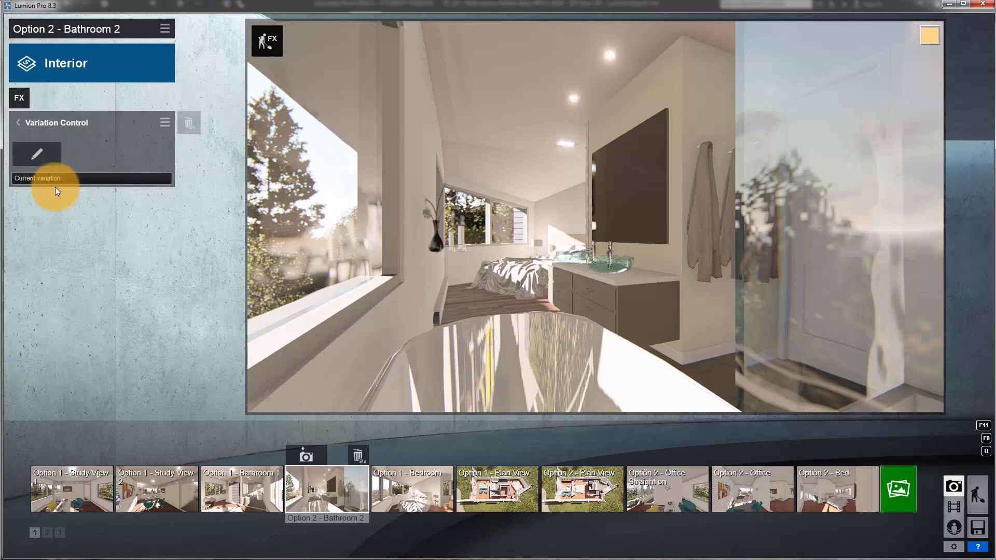
pyautogui.click(45, 123)
# Step: Return to Build mode, compare the house's Option 1A_Cut and full-roof variations from above, and switch it to Option 2_Cut
pyautogui.click(979, 497)
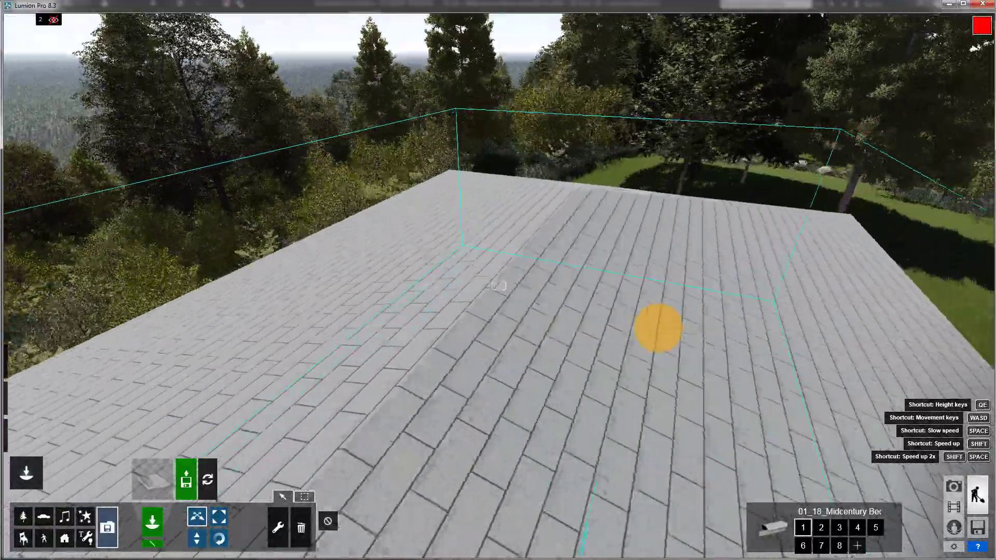
pyautogui.moveTo(658, 328); pyautogui.dragTo(660, 329, button='right')
pyautogui.press('w')
pyautogui.press('w')
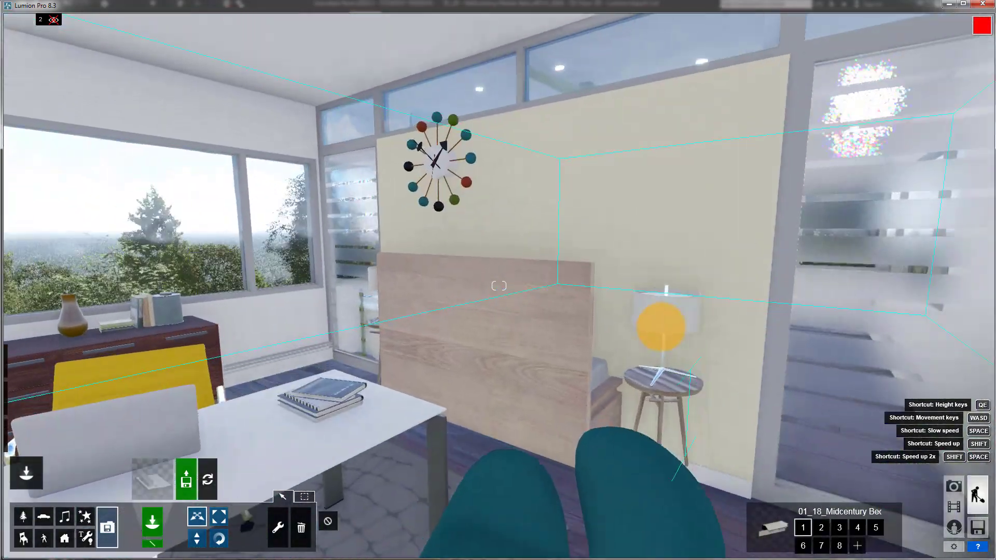
pyautogui.press('s')
pyautogui.click(877, 528)
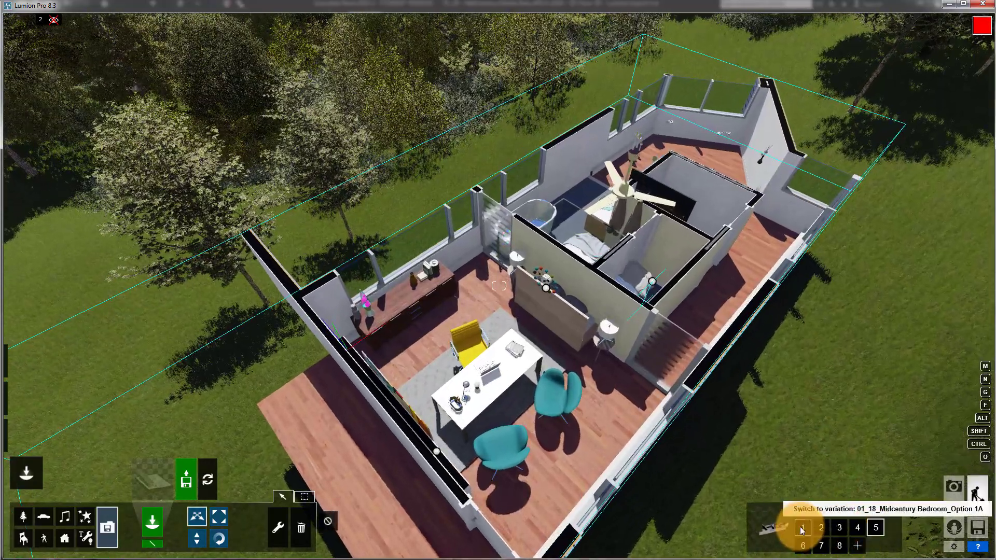
pyautogui.click(802, 528)
pyautogui.click(819, 528)
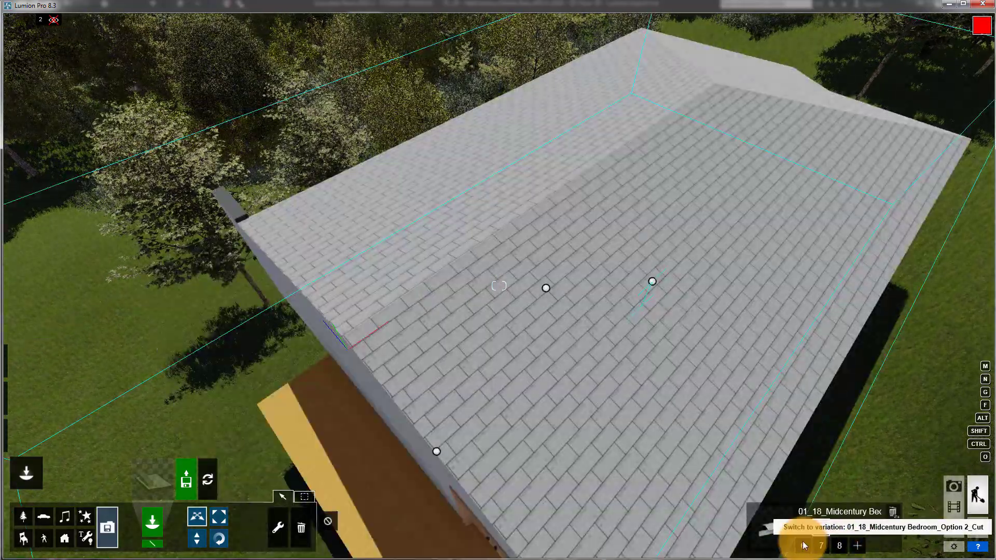
pyautogui.click(840, 547)
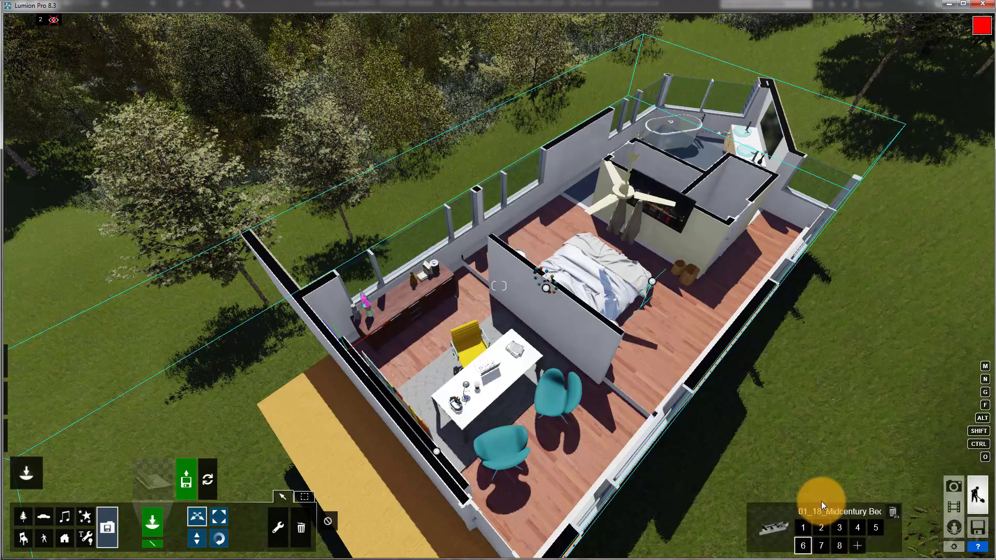
pyautogui.moveTo(752, 315); pyautogui.dragTo(752, 315, button='right')
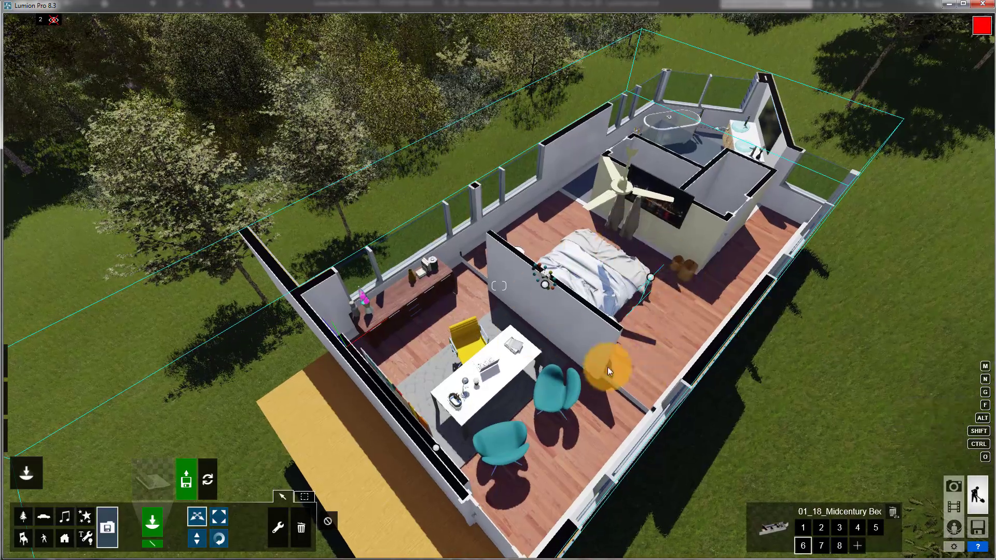
pyautogui.moveTo(586, 253); pyautogui.dragTo(659, 235, button='right')
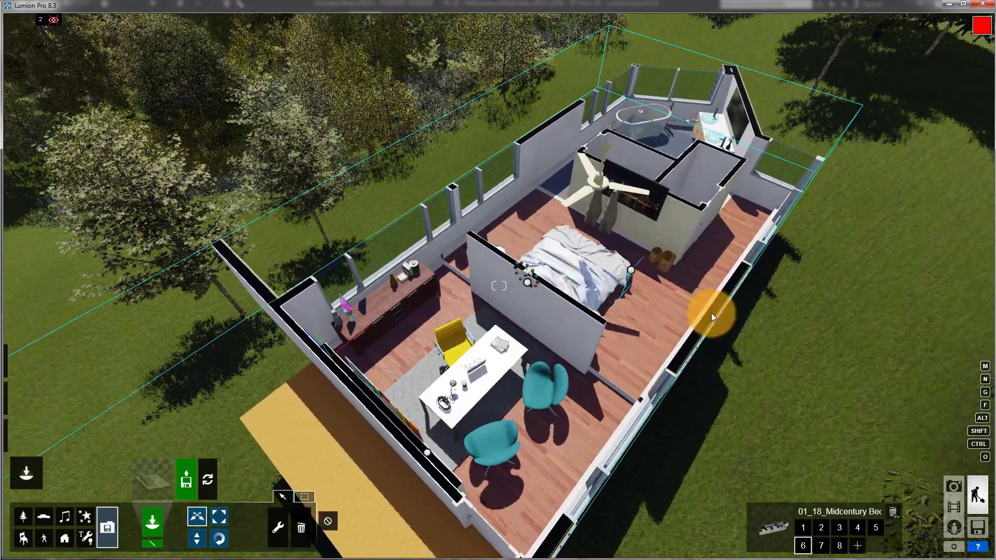
# Step: Start a new scene on a flat, empty grass landscape
pyautogui.click(978, 527)
pyautogui.click(530, 112)
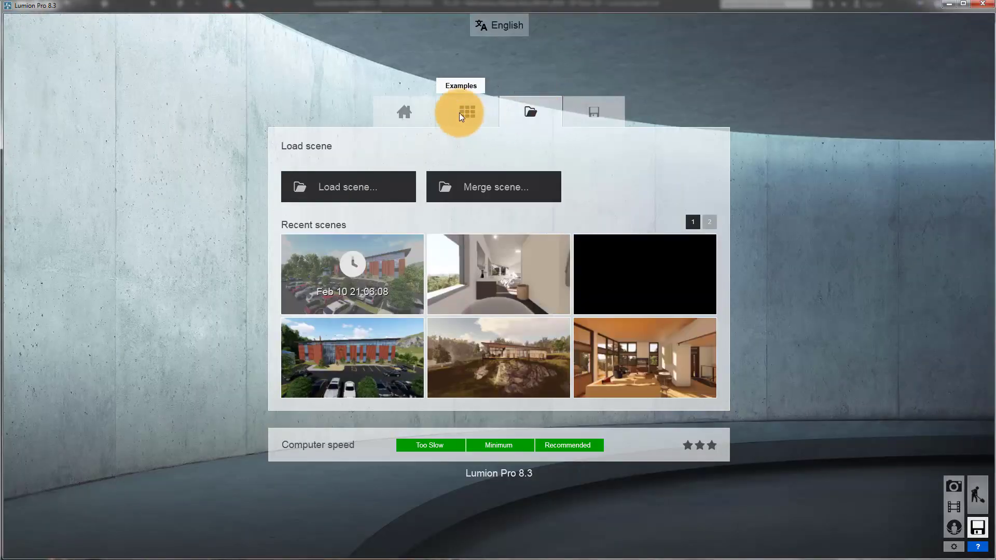
pyautogui.click(411, 111)
pyautogui.click(468, 111)
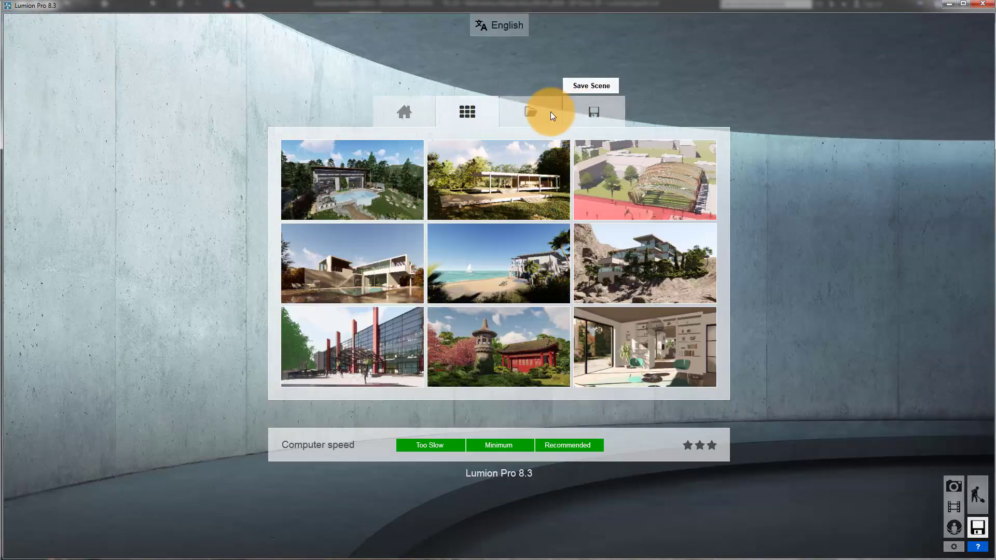
pyautogui.click(535, 111)
pyautogui.click(603, 119)
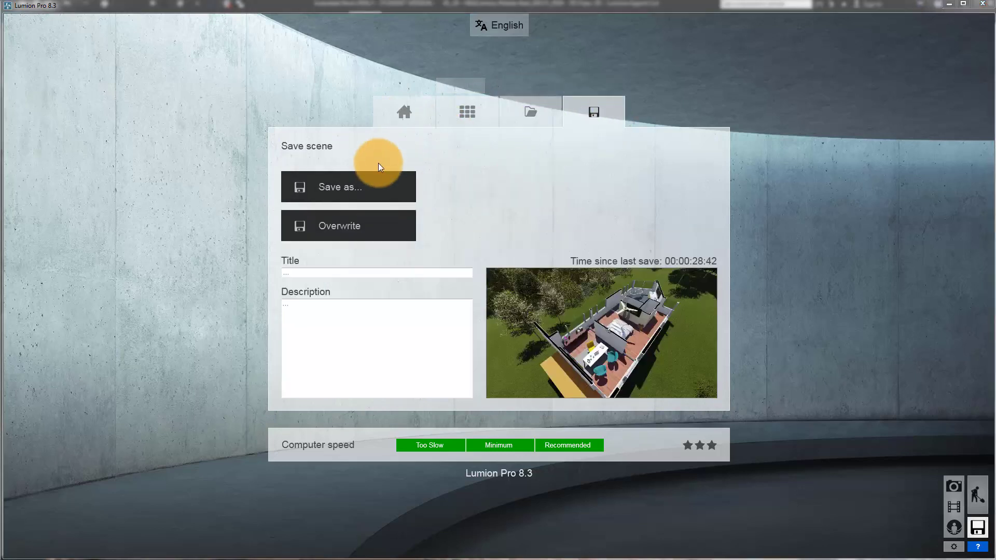
pyautogui.click(382, 117)
pyautogui.click(407, 249)
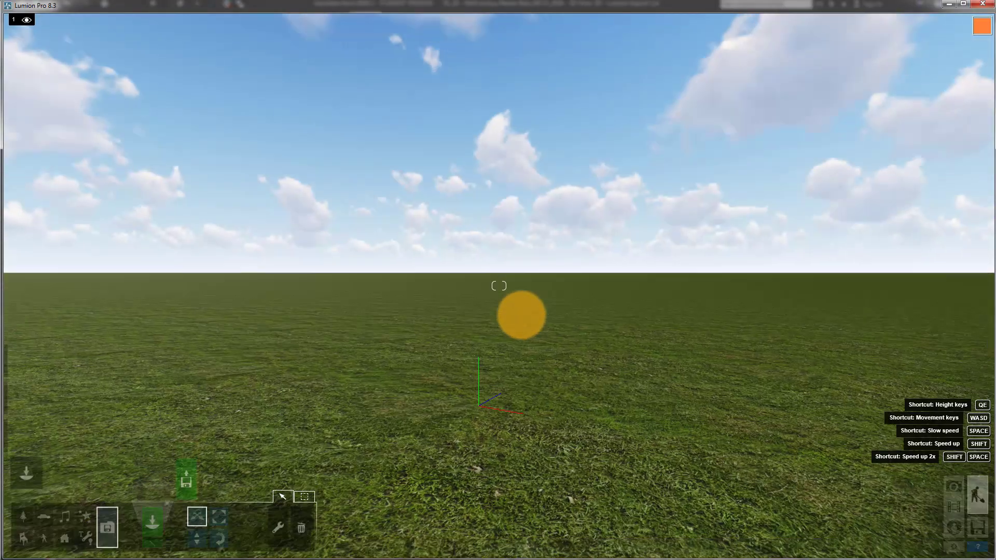
# Step: Start a model import and browse to the Lumion folder of the 2018 project 01_18 MidCentury with a View
pyautogui.moveTo(521, 316); pyautogui.dragTo(515, 350, button='right')
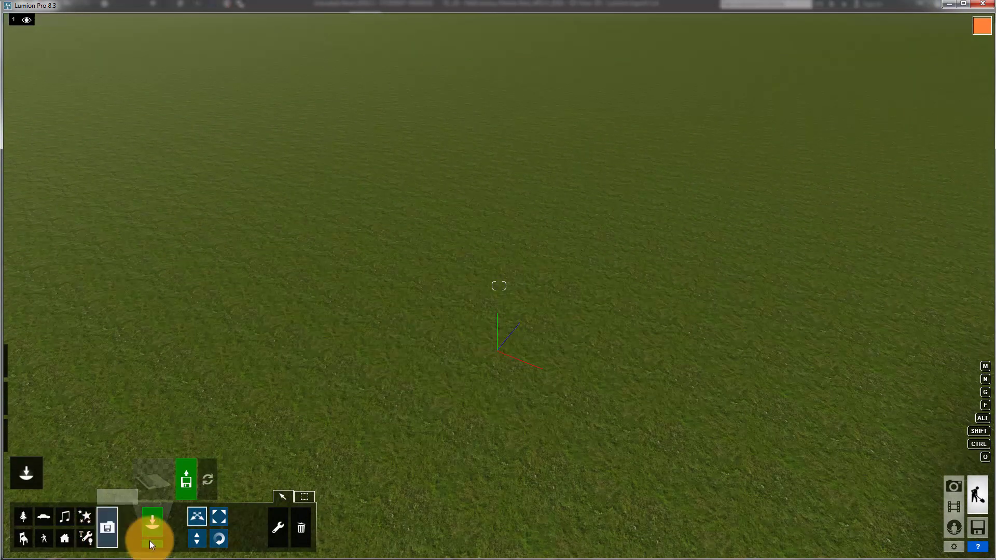
pyautogui.click(179, 482)
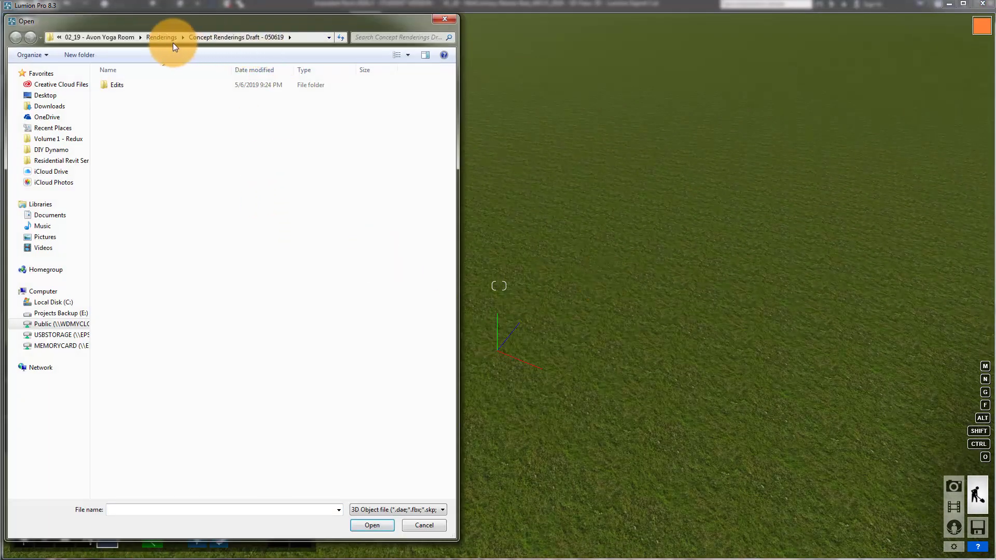
pyautogui.click(115, 39)
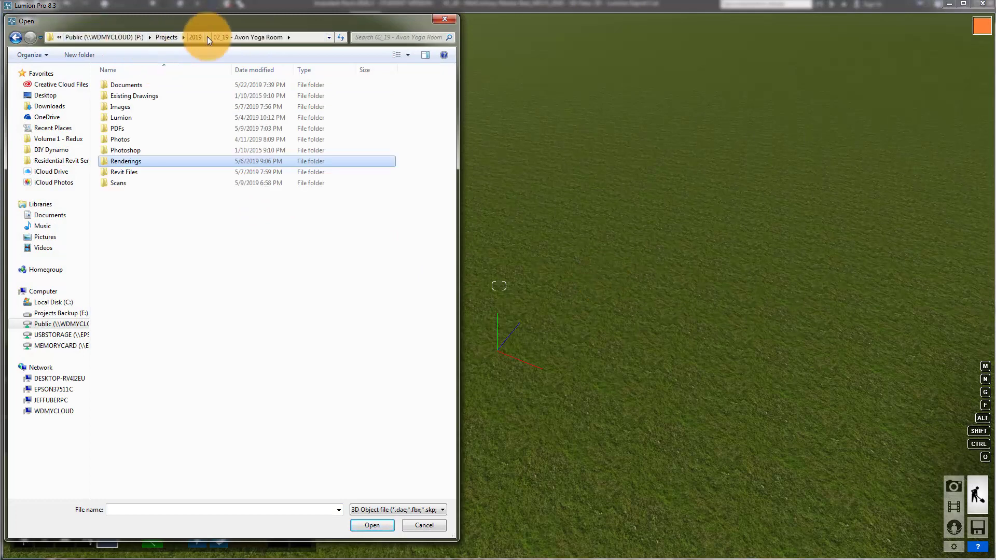
pyautogui.click(169, 37)
pyautogui.doubleClick(132, 219)
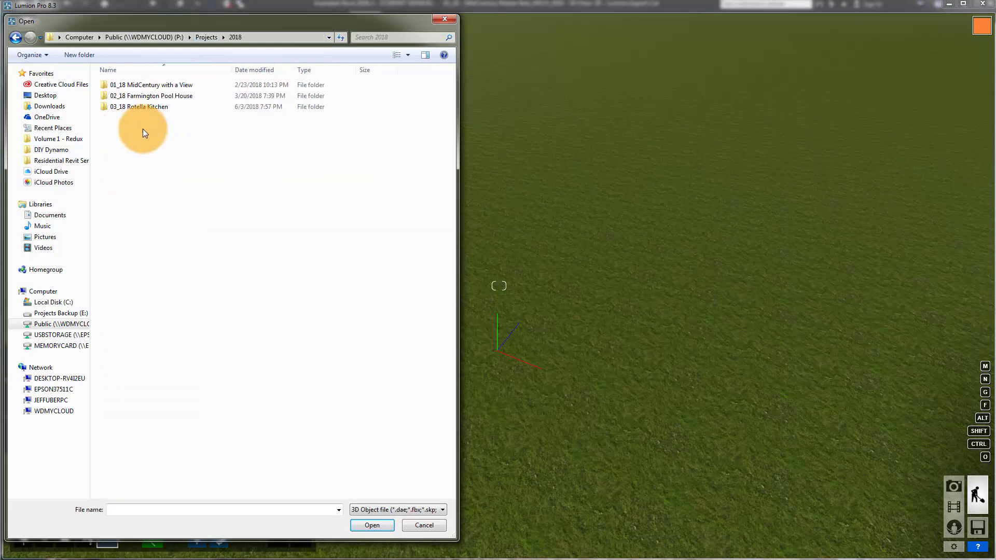
pyautogui.doubleClick(151, 87)
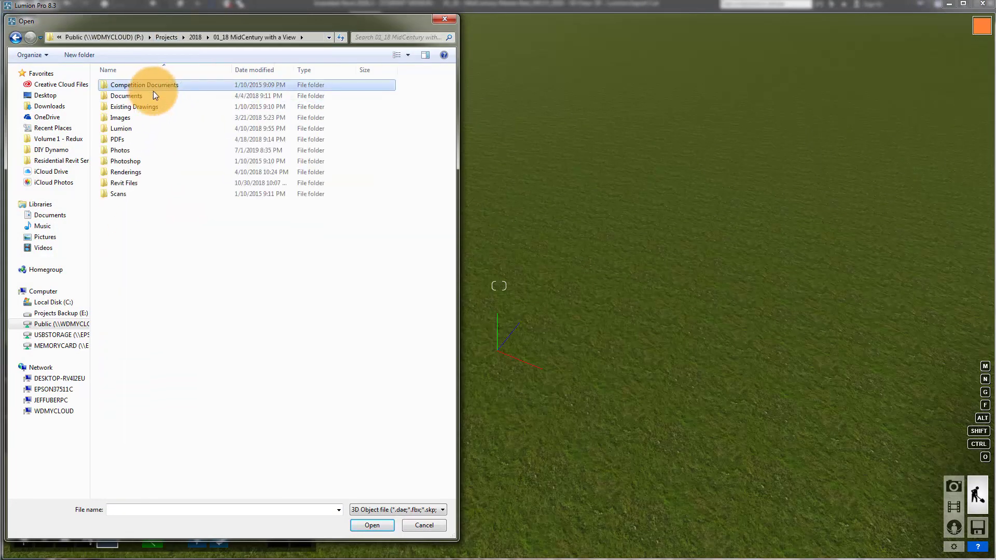
pyautogui.doubleClick(146, 130)
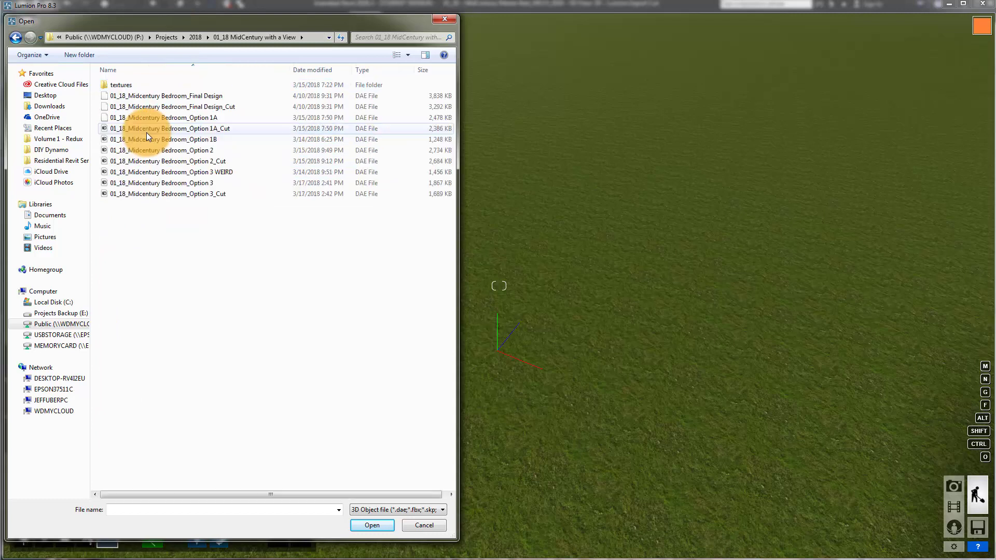
# Step: Import 01_18_Midcentury Bedroom_Option 1A_Cut.dae under the name 01_18_Midcentury Bedroom_Option 1A_Cut_2
pyautogui.click(241, 129)
pyautogui.click(355, 526)
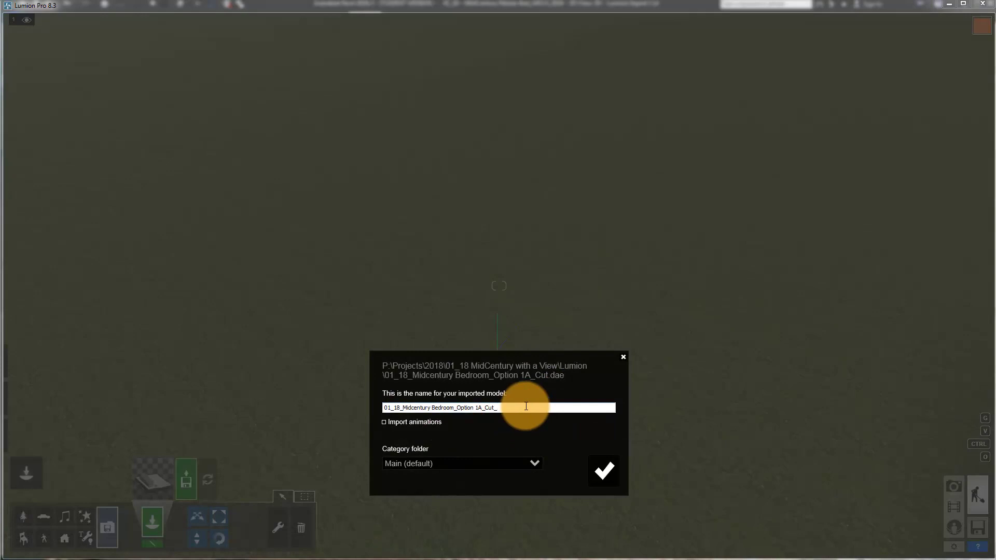
pyautogui.write('2')
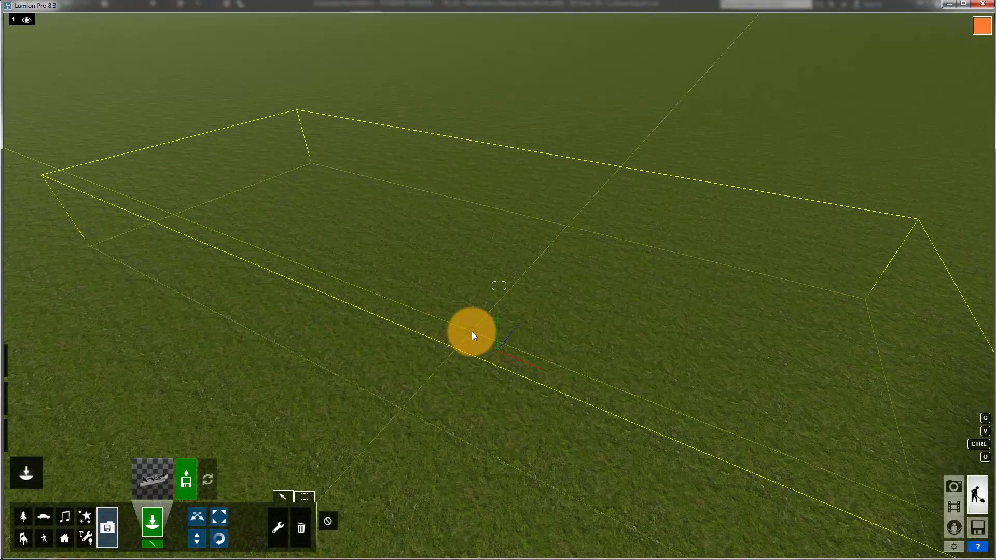
# Step: Place the imported Option 1A_Cut house on the grass near the origin, view it from above and deselect it
pyautogui.click(472, 331)
pyautogui.press('a')
pyautogui.moveTo(468, 339); pyautogui.dragTo(461, 336, button='right')
pyautogui.press('w')
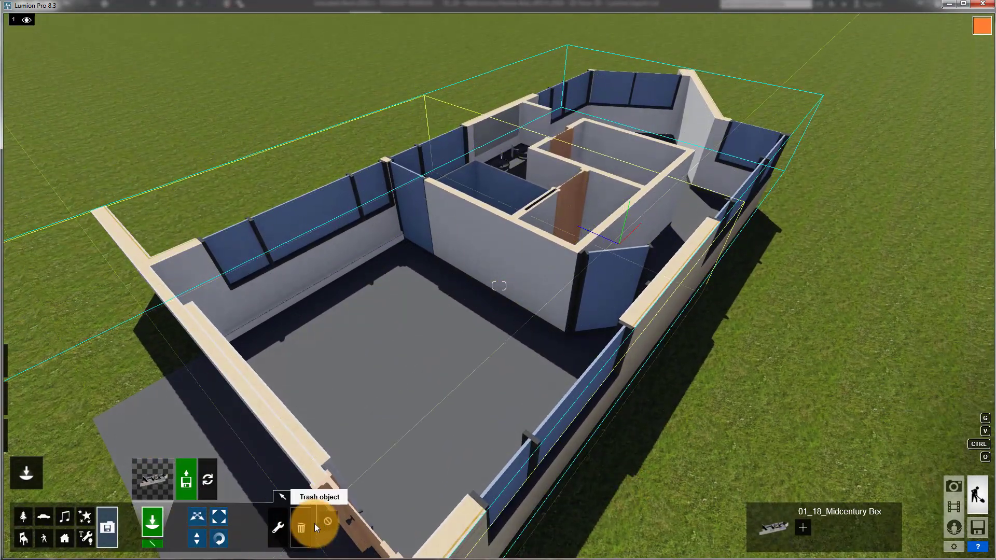
pyautogui.click(327, 521)
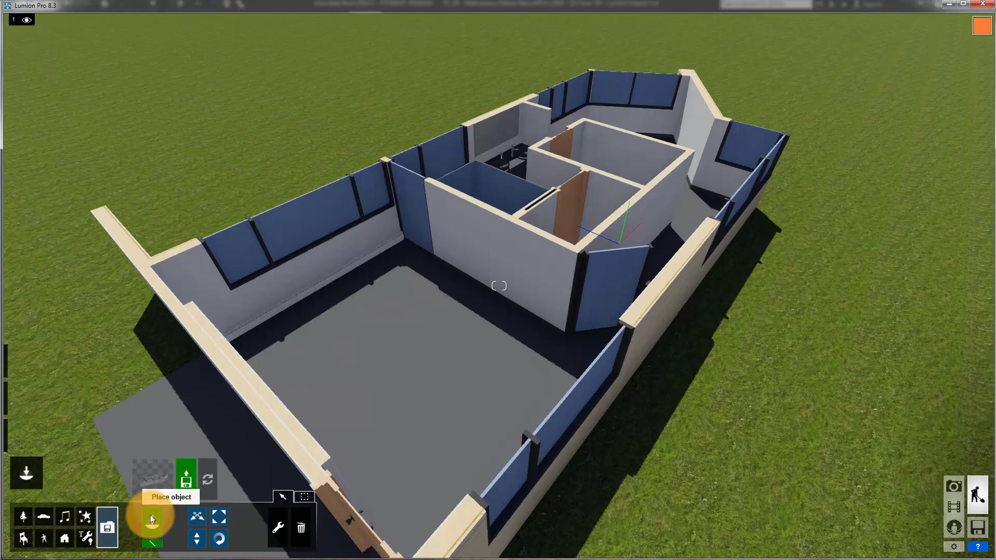
# Step: Apply a multi-tone plank material from the indoor wood category to the house's wood material slab and save the material change
pyautogui.moveTo(26, 473)
pyautogui.click(26, 435)
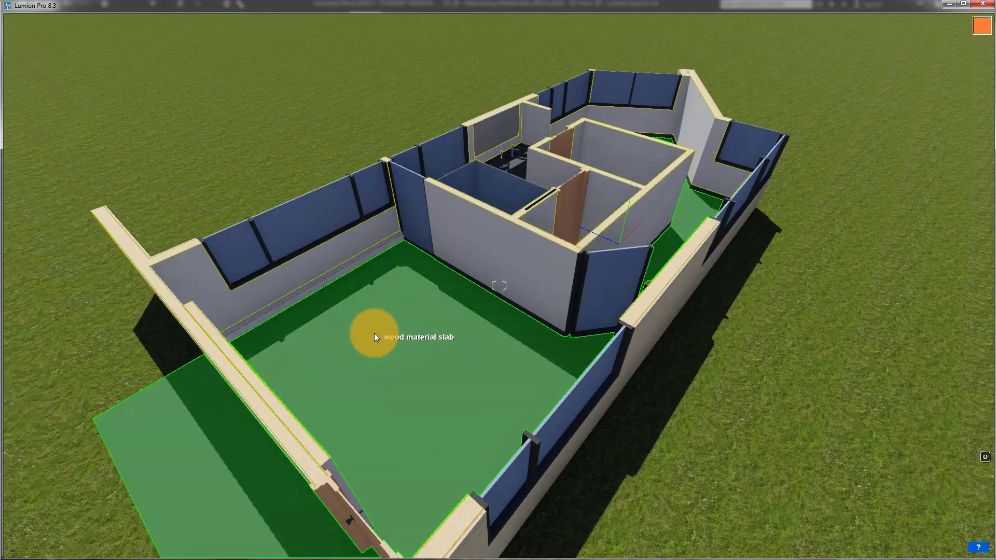
pyautogui.click(375, 333)
pyautogui.click(115, 208)
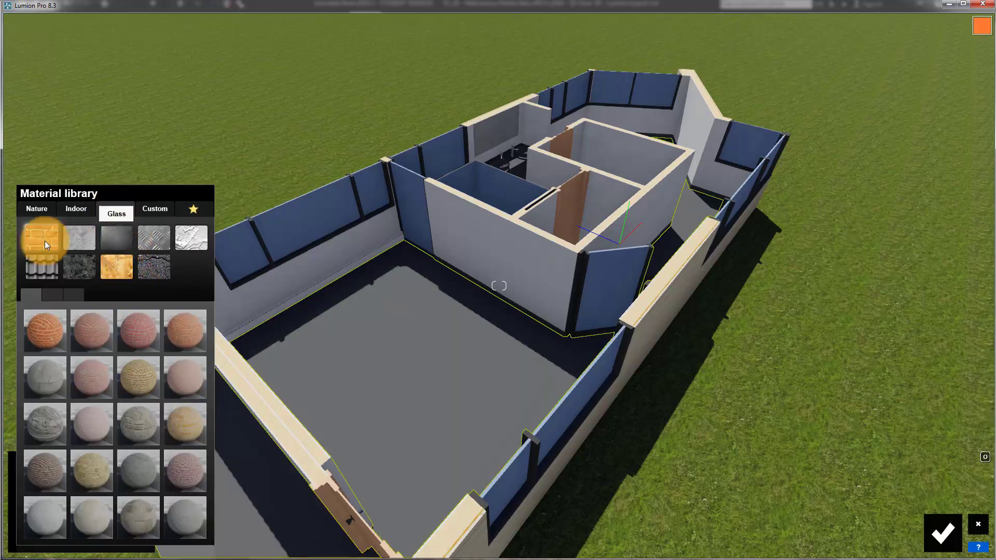
pyautogui.click(77, 209)
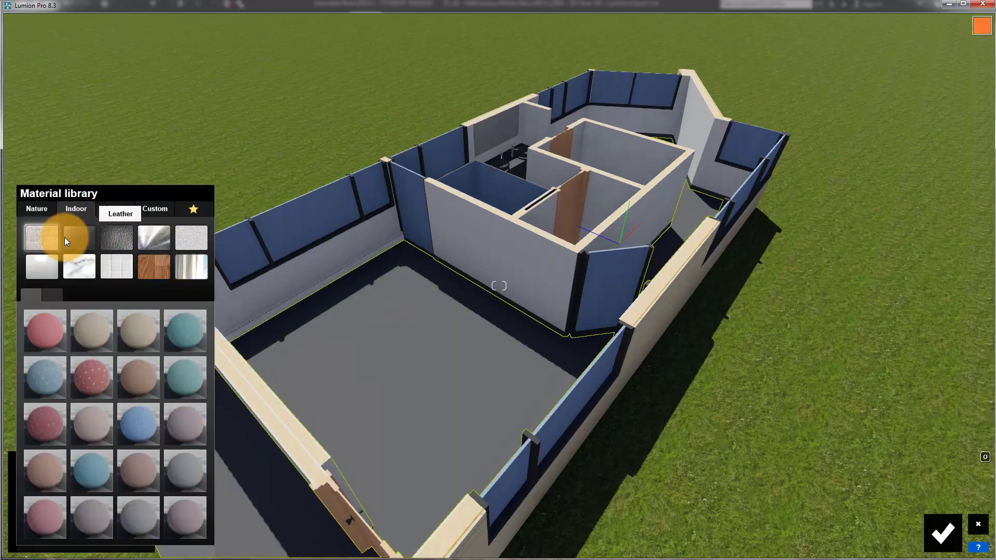
pyautogui.click(154, 267)
pyautogui.click(106, 335)
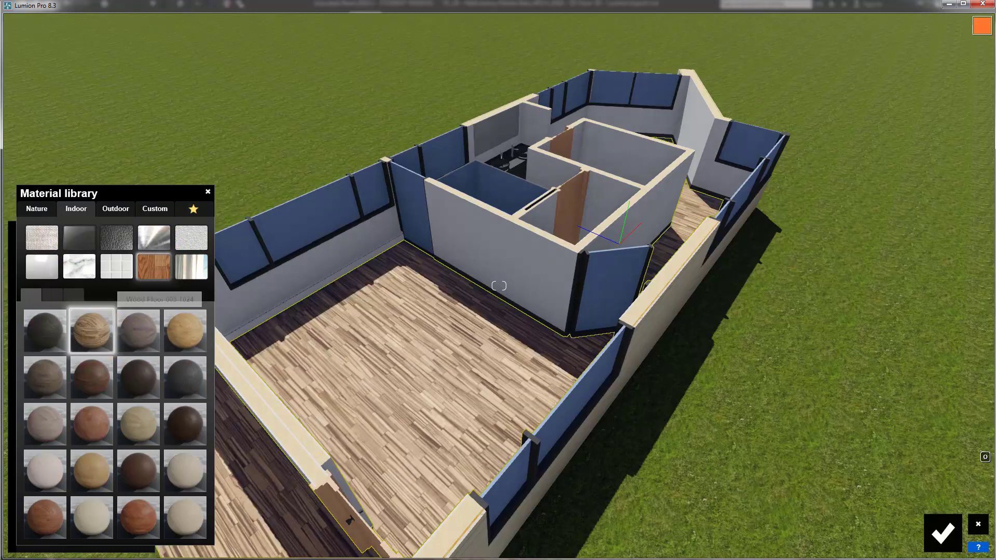
pyautogui.click(944, 530)
pyautogui.moveTo(574, 373); pyautogui.dragTo(577, 369, button='right')
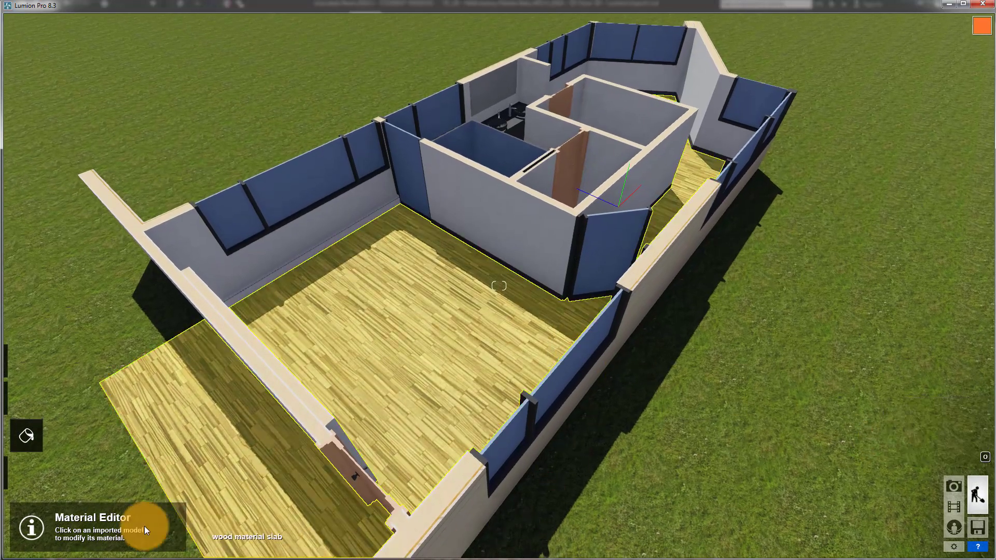
# Step: Add 01_18_Midcentury Bedroom_Option 2_Cut.dae as a variation of the placed house, named 01_18_Midcentury Bedroom_Option 2_Cut_2
pyautogui.click(19, 470)
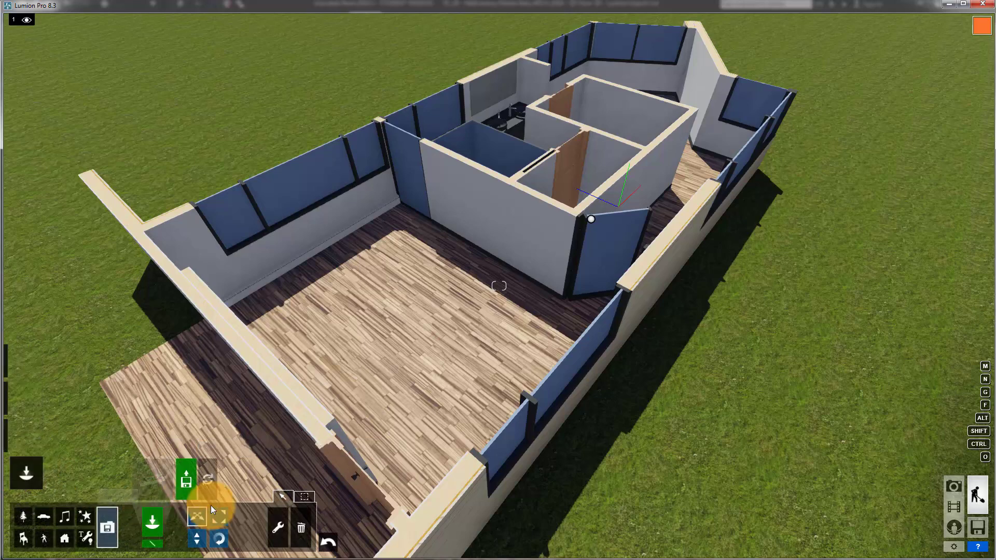
pyautogui.click(591, 220)
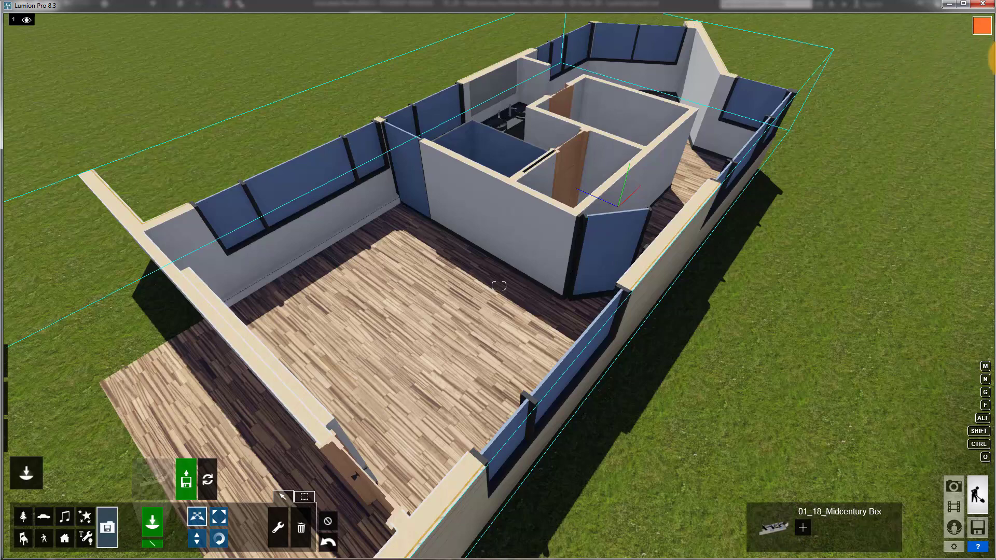
pyautogui.click(805, 529)
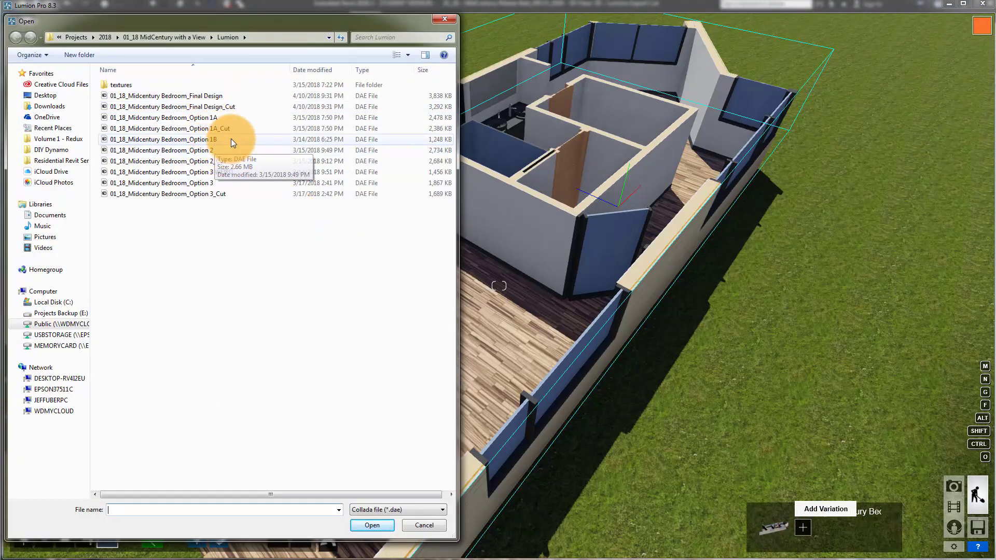
pyautogui.click(244, 161)
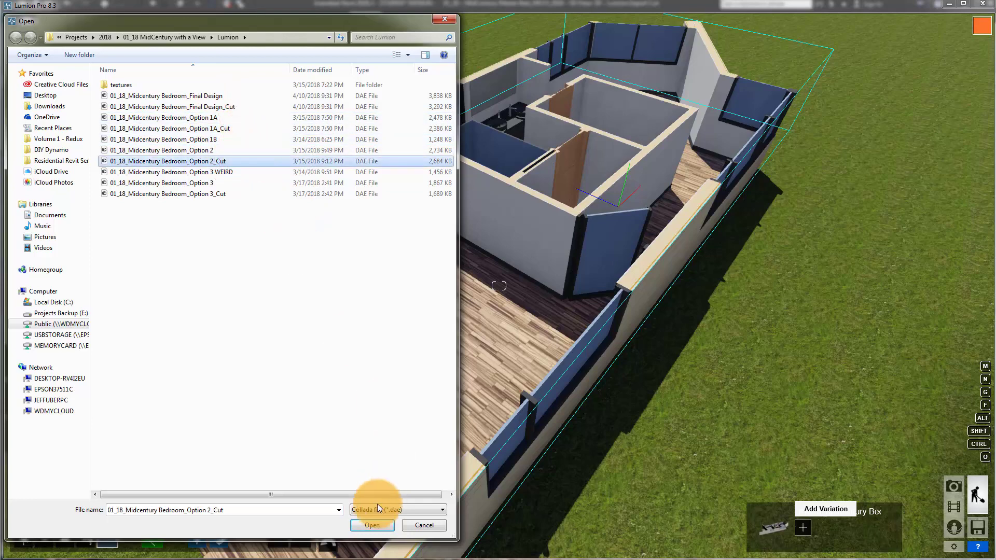
pyautogui.click(371, 524)
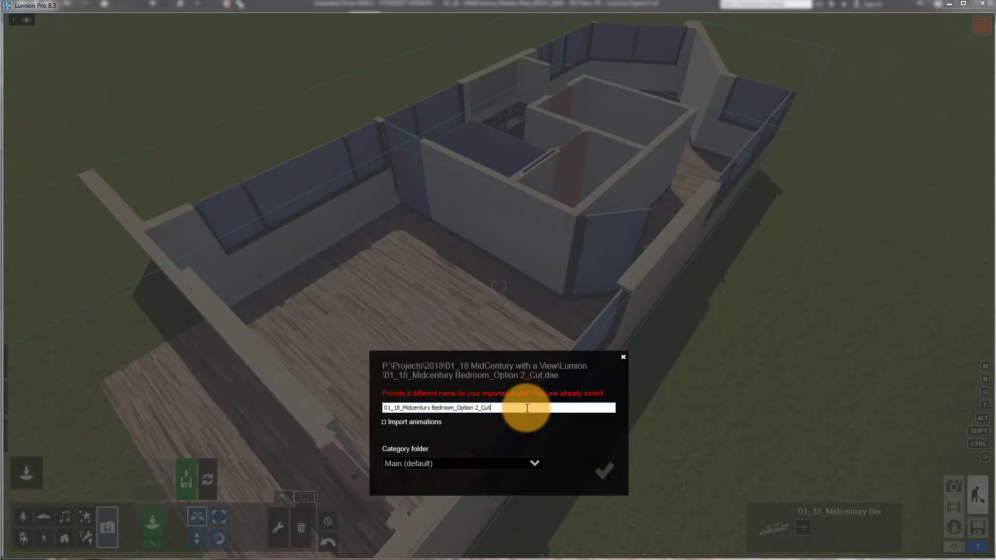
pyautogui.click(527, 408)
pyautogui.write('_2')
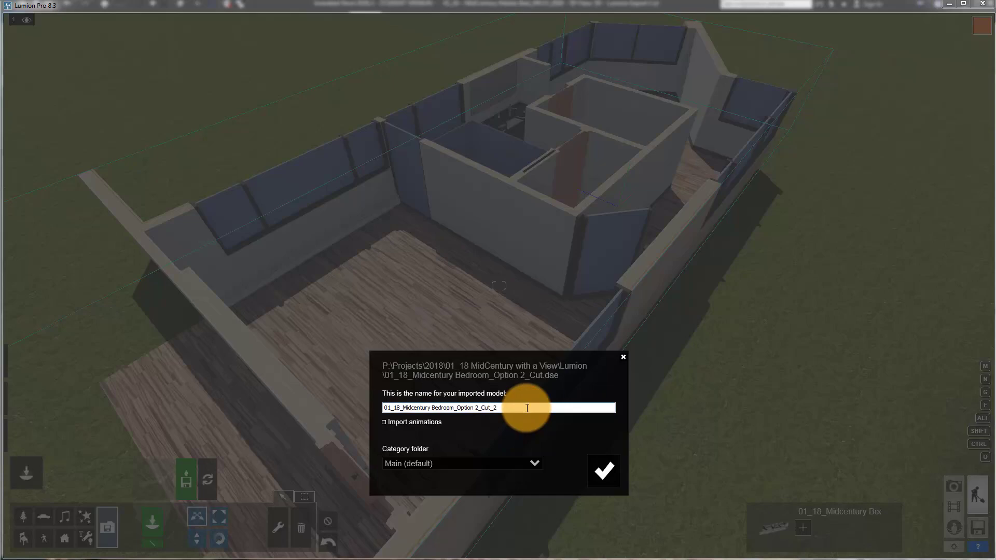
pyautogui.click(610, 462)
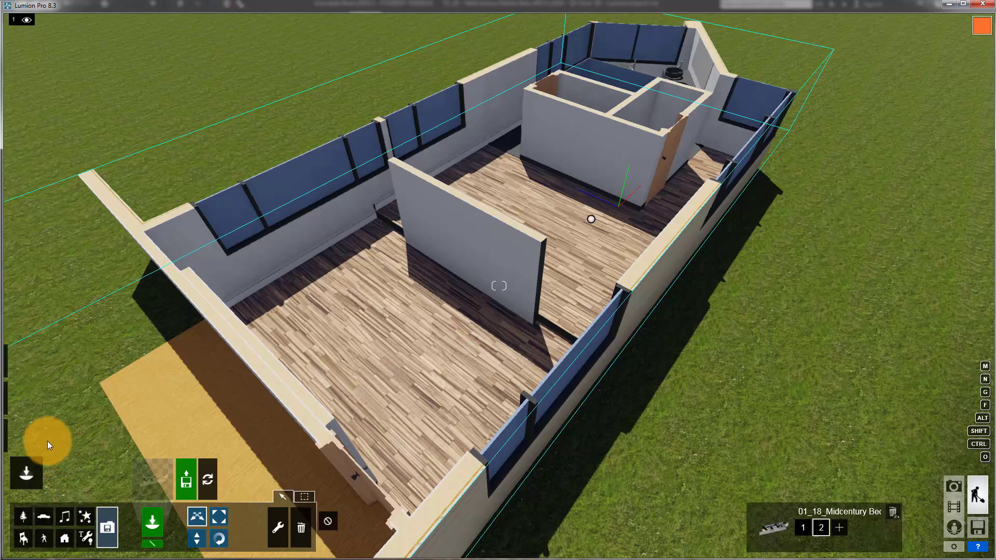
# Step: Open the wood floor's material settings in variation 2 and look at the load and save options for material sets
pyautogui.click(26, 436)
pyautogui.click(455, 357)
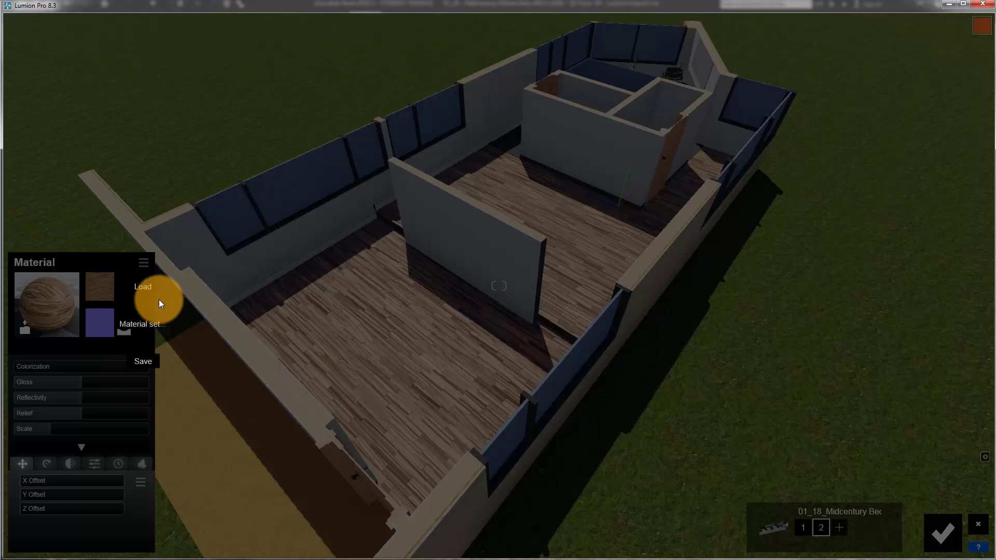
pyautogui.click(401, 298)
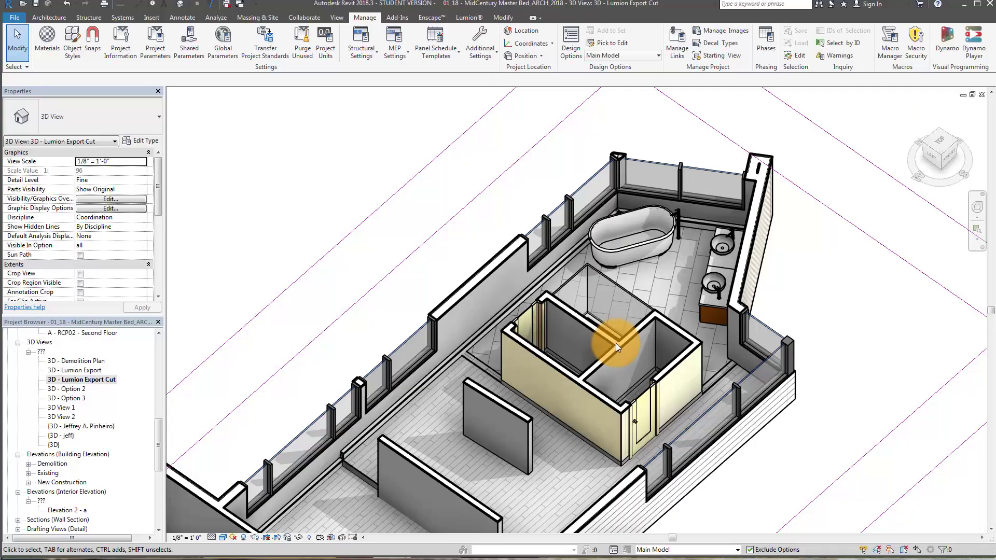
# Step: Examine the house layout in Revit's 3D - Lumion Export Cut view, and return to Lumion to view variation 2 from above
pyautogui.scroll(-3, 615, 344)
pyautogui.scroll(3, 683, 291)
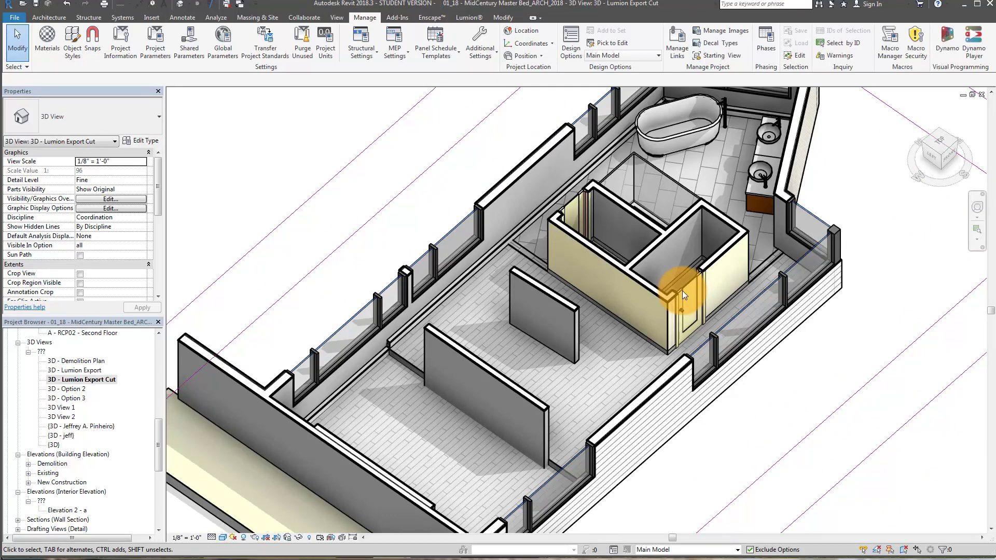
pyautogui.scroll(-2, 723, 254)
pyautogui.moveTo(722, 253); pyautogui.dragTo(718, 272, button='middle')
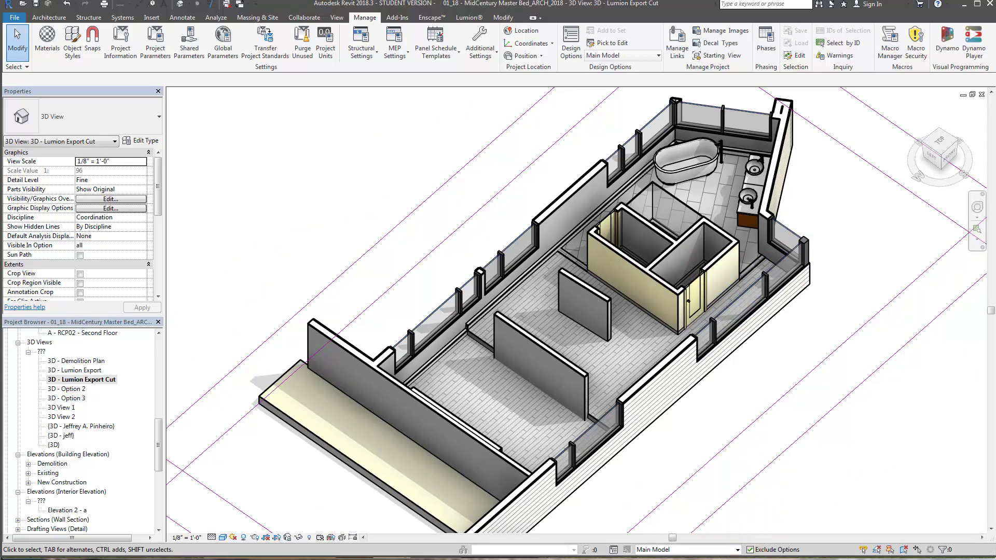
pyautogui.hotkey('alt', 'Tab')
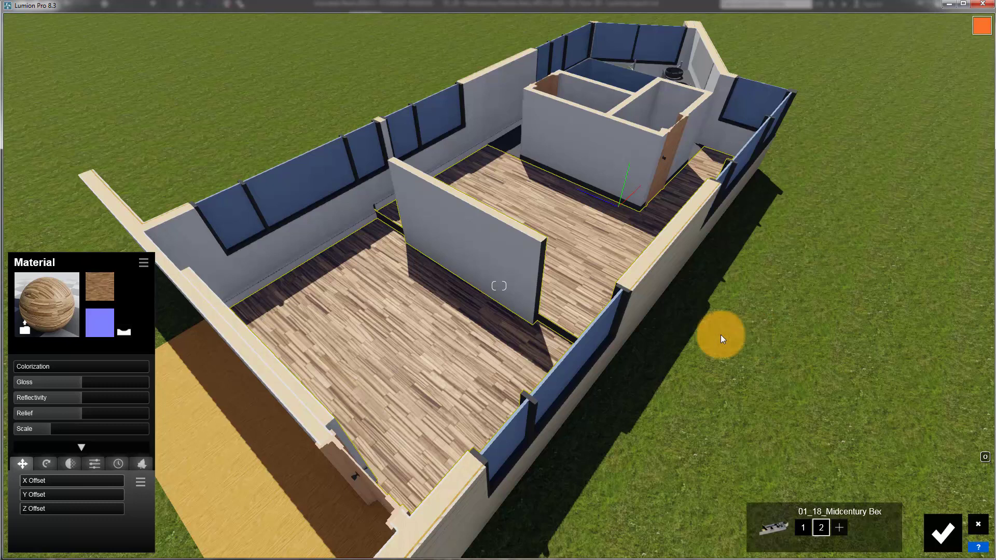
pyautogui.press('s')
pyautogui.moveTo(718, 370)
pyautogui.mouseDown(button='right')
pyautogui.moveTo(716, 356)
pyautogui.moveTo(726, 366)
pyautogui.mouseUp(button='right')
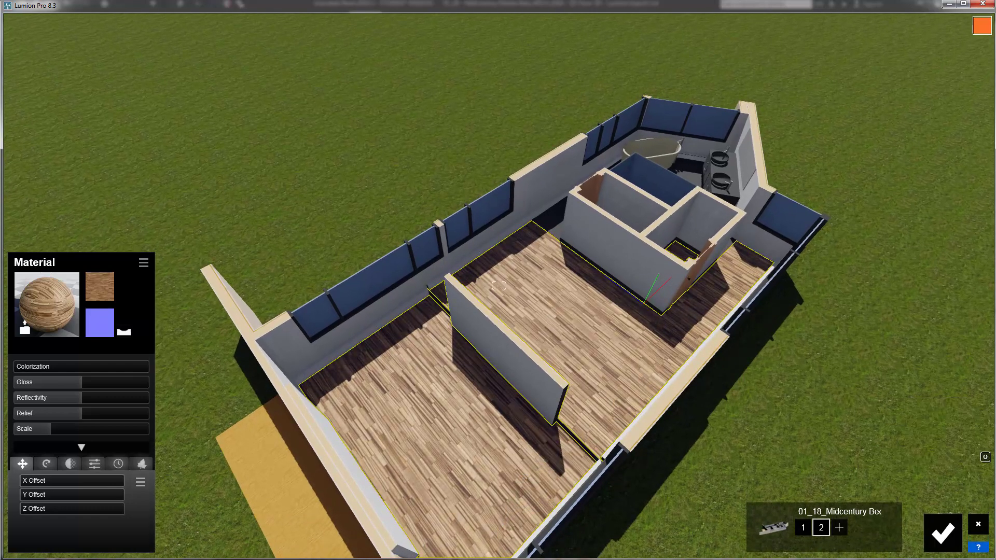
# Step: Switch to File Explorer and review the exported models in the project's Lumion folder, including 01_18_Midcentury Bedroom_Final Design_Cut
pyautogui.hotkey('alt', 'Tab')
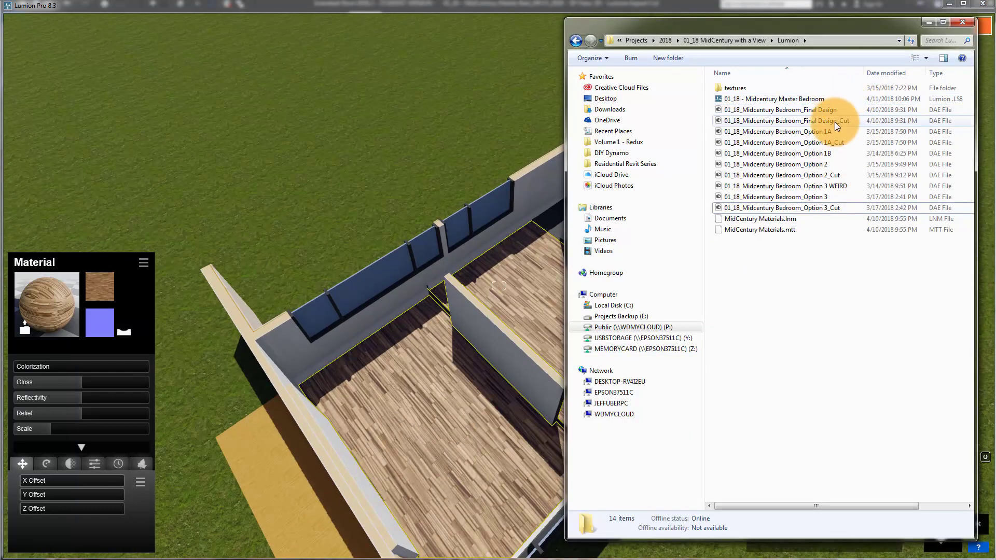
pyautogui.click(872, 121)
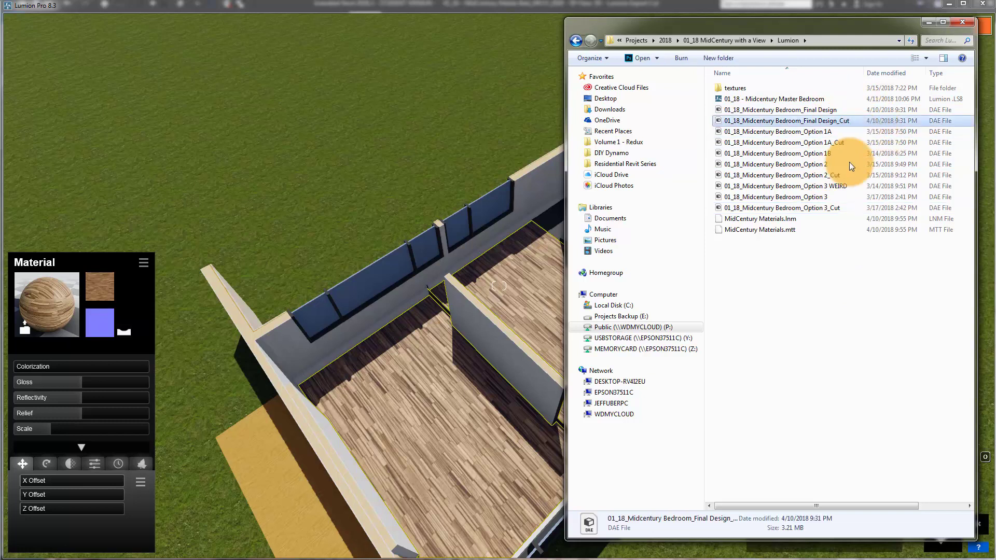
pyautogui.click(876, 275)
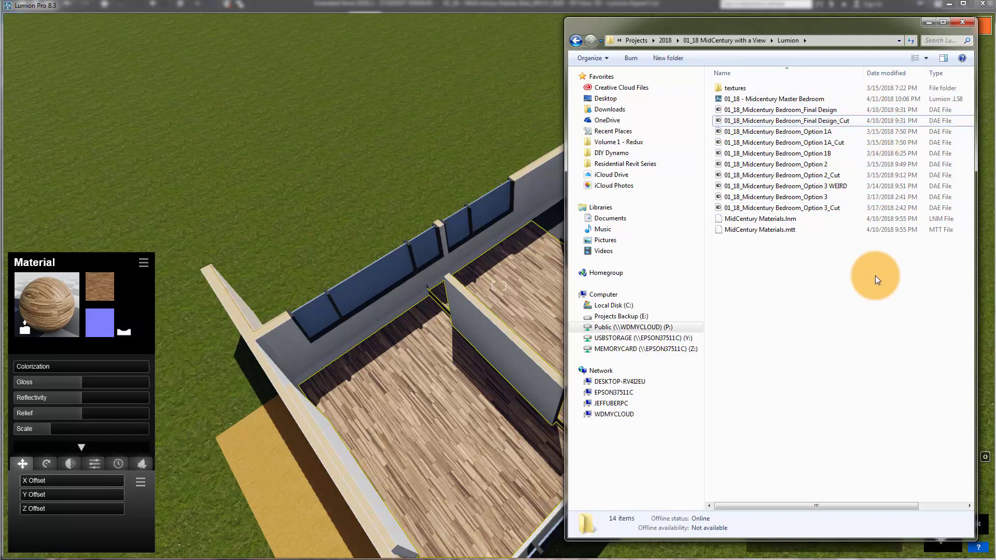
pyautogui.moveTo(858, 24); pyautogui.dragTo(868, 25)
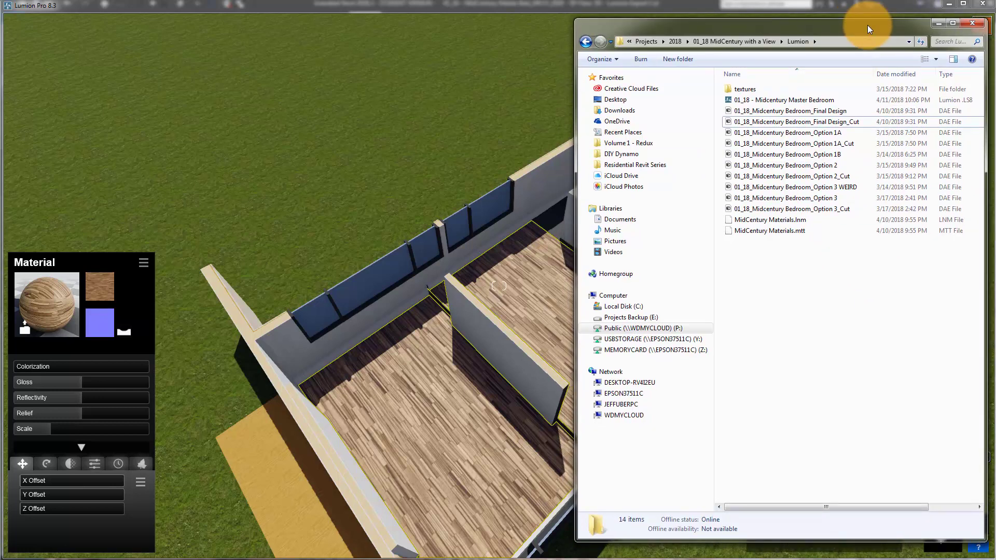